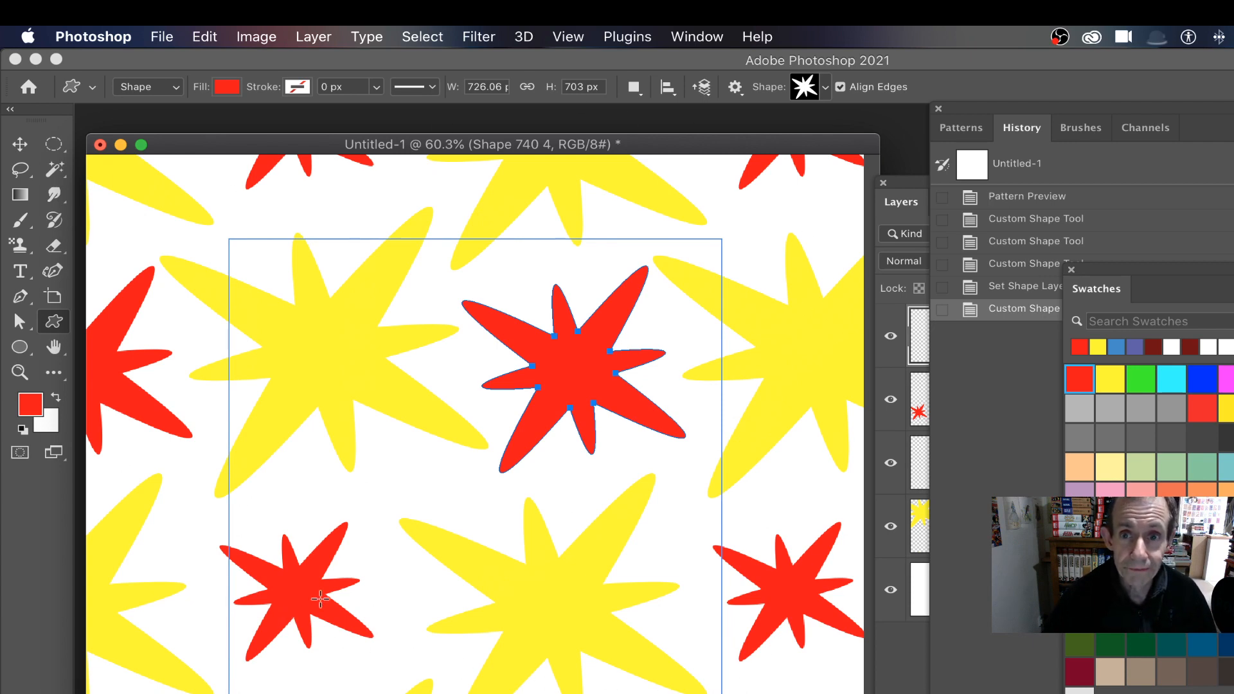
Revert the document to its original blank snapshot and turn on Pattern Preview
left_click(1036, 168)
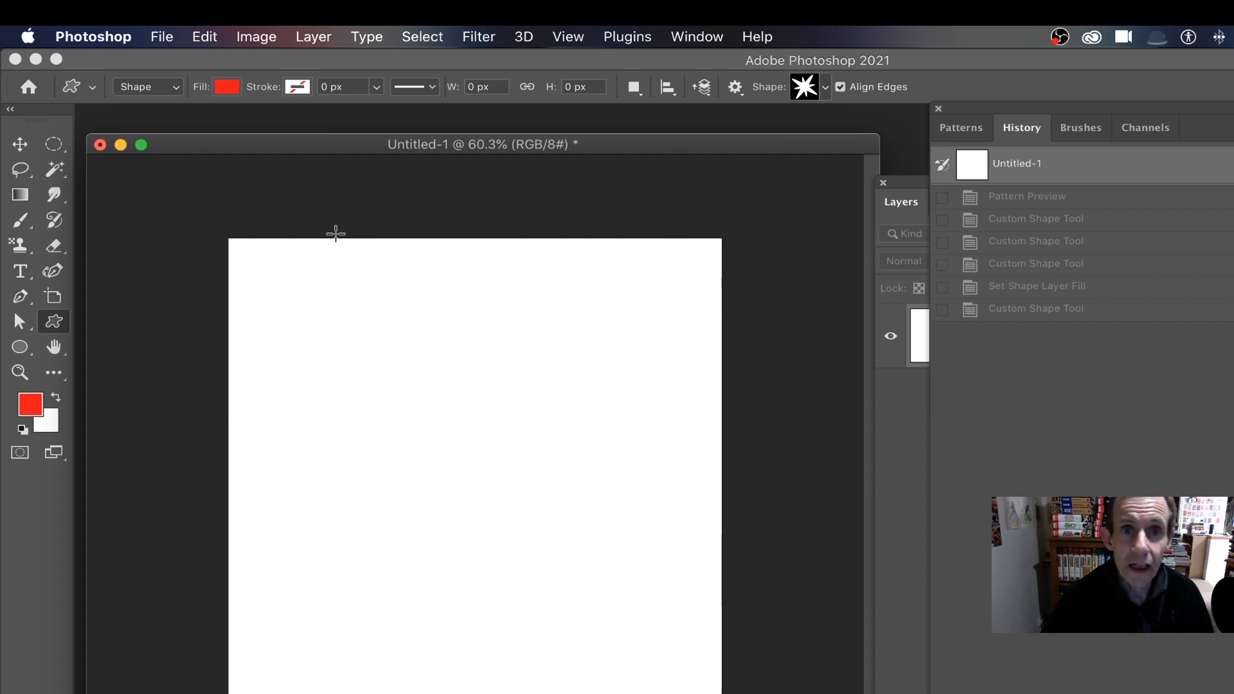
left_click(569, 39)
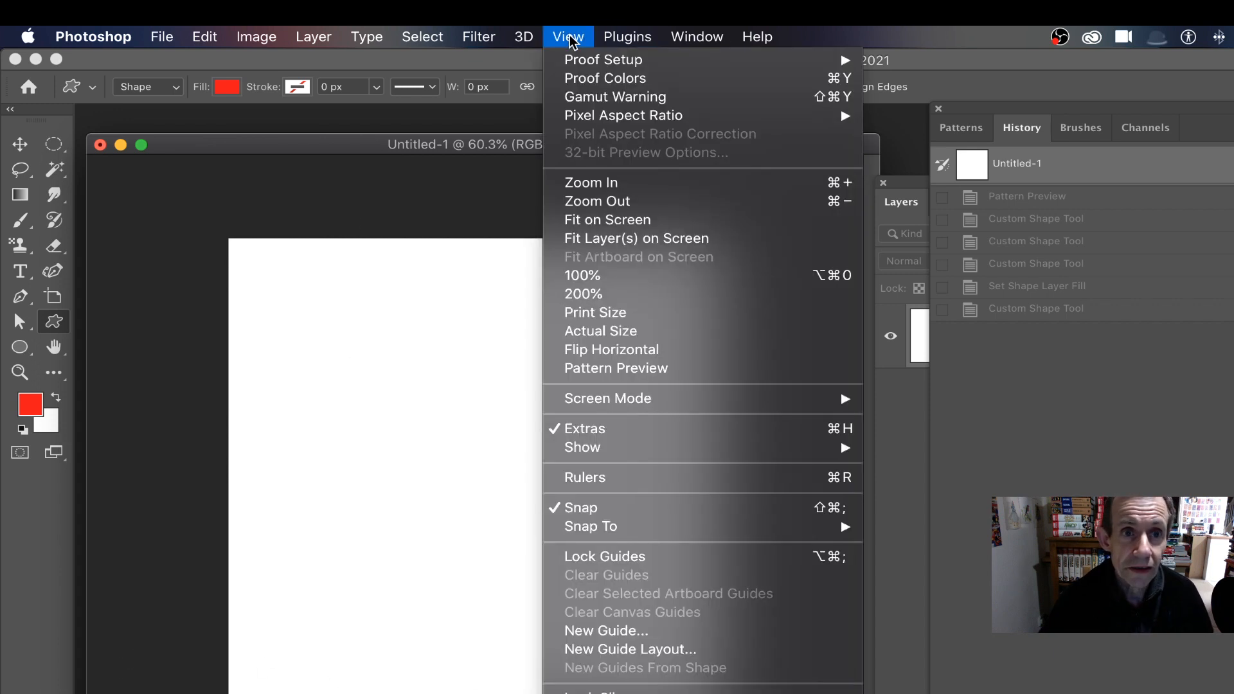
left_click(665, 374)
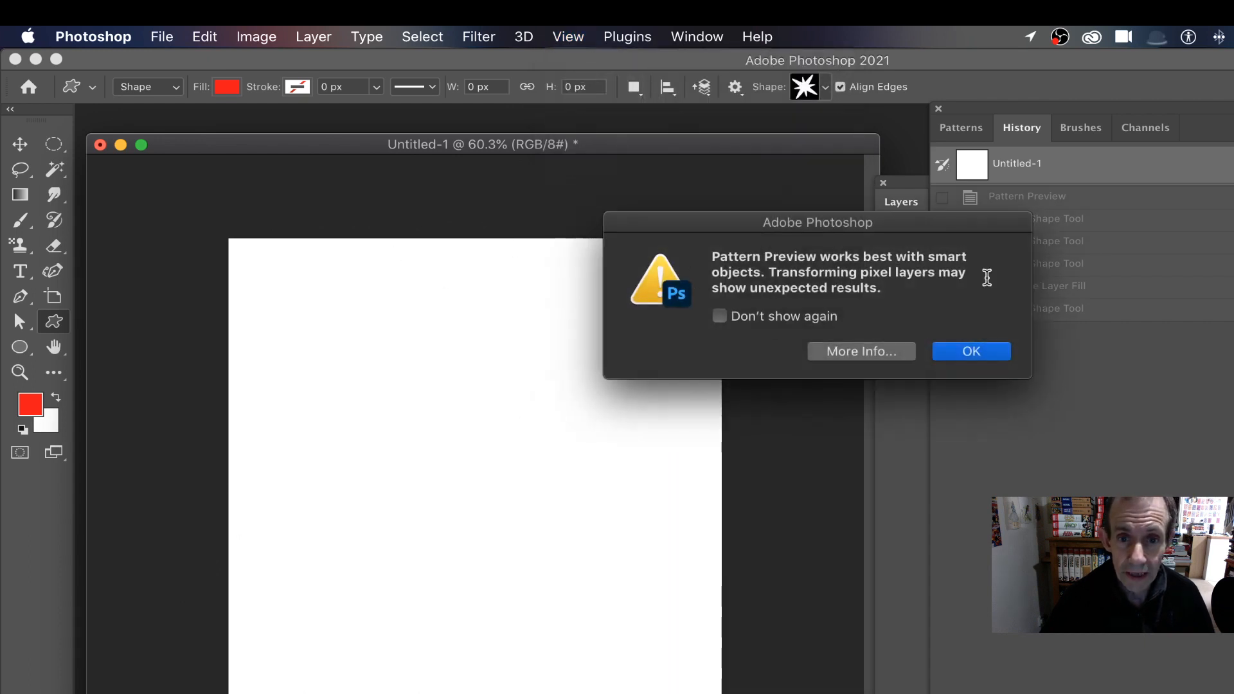
left_click(990, 358)
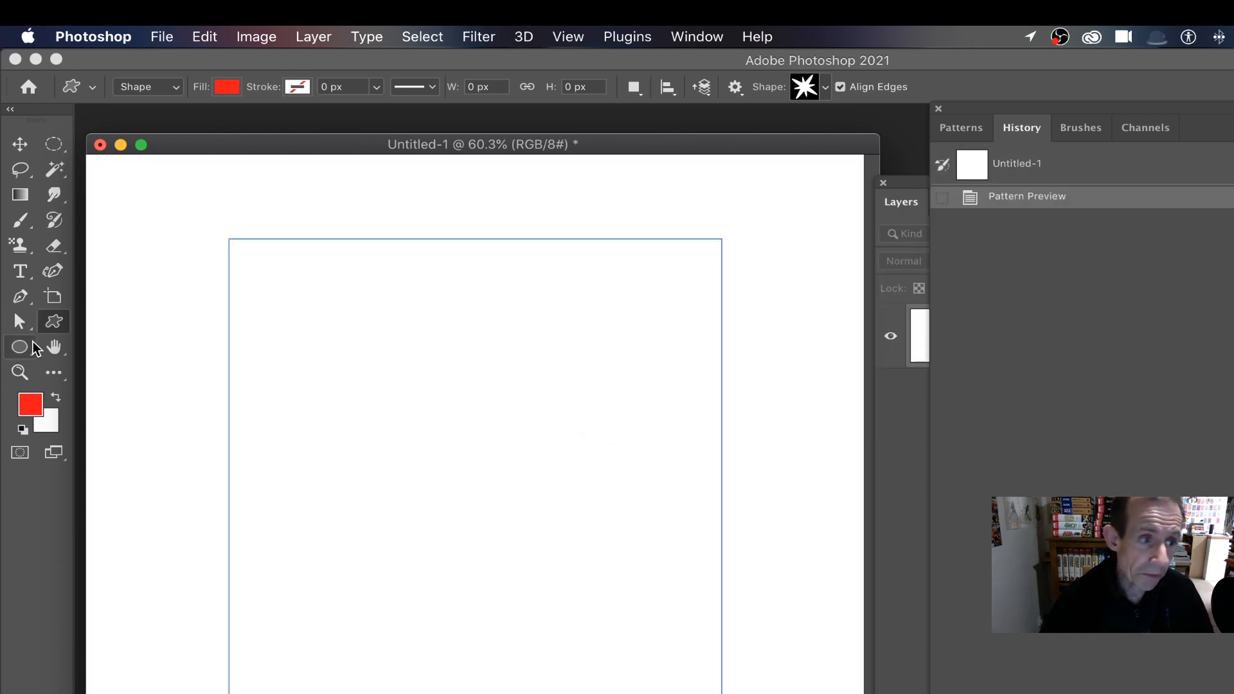
Draw a red rectangle shape about 462 × 312 px overlapping the upper-left corner of the tile
left_click_drag(19, 347, 130, 350)
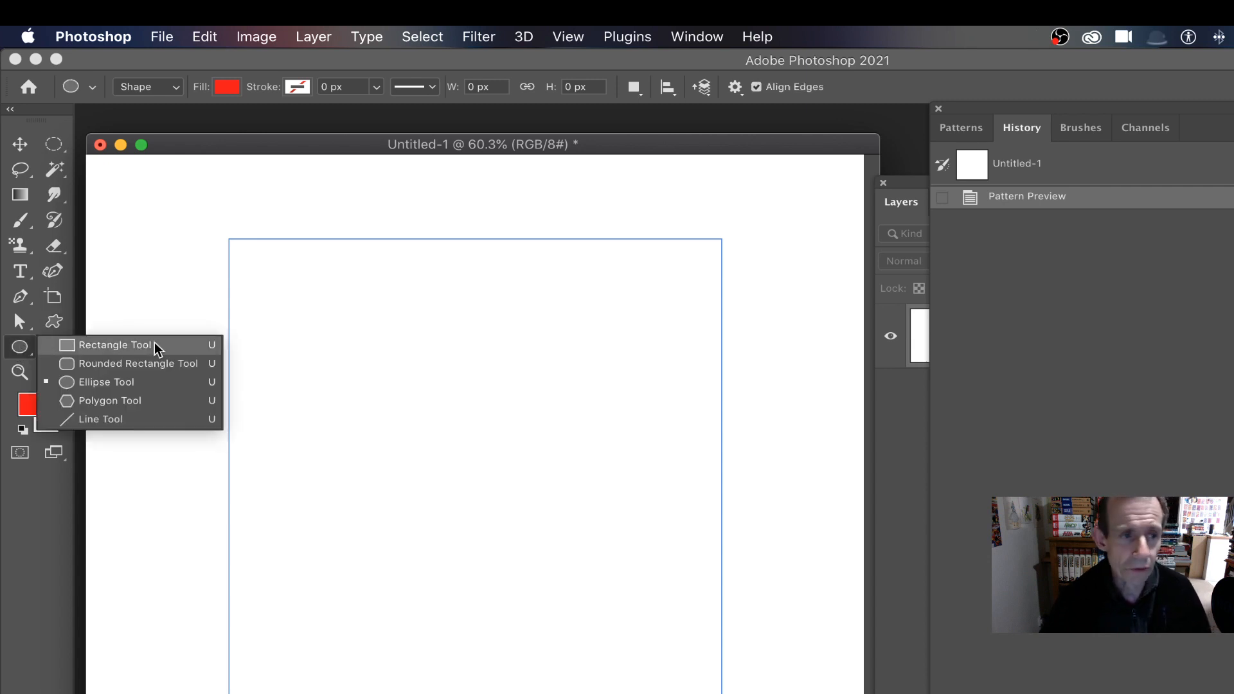
left_click(155, 344)
left_click(139, 90)
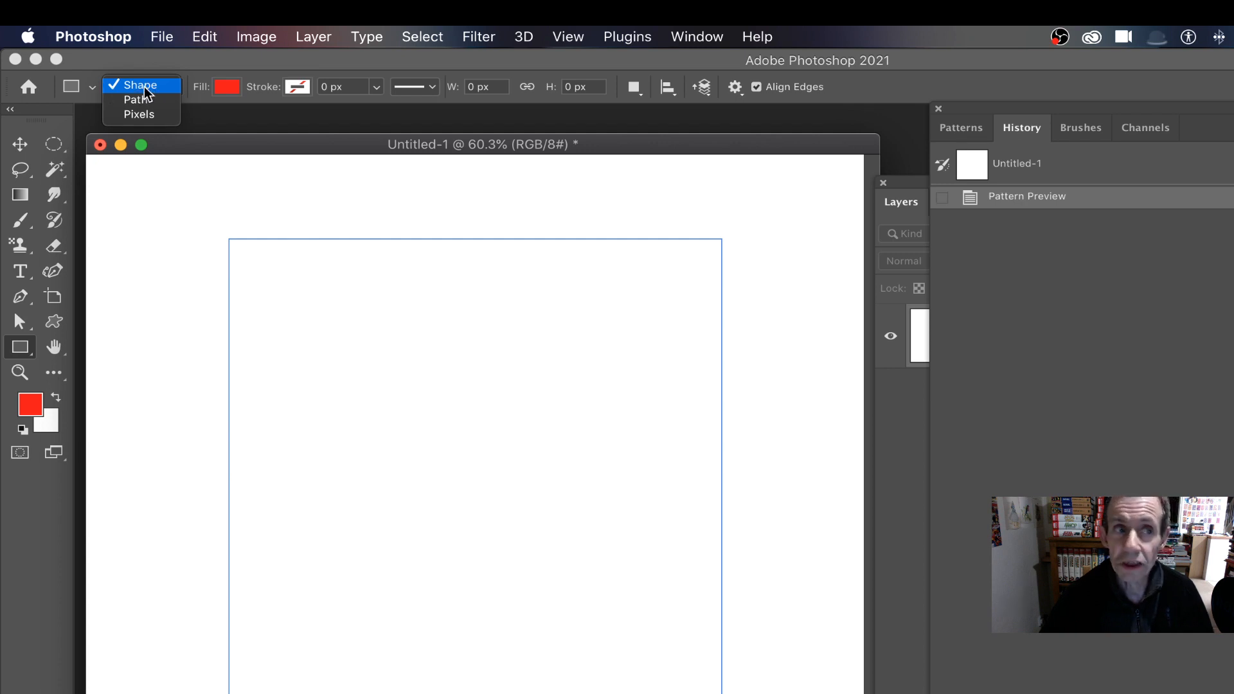
left_click(144, 86)
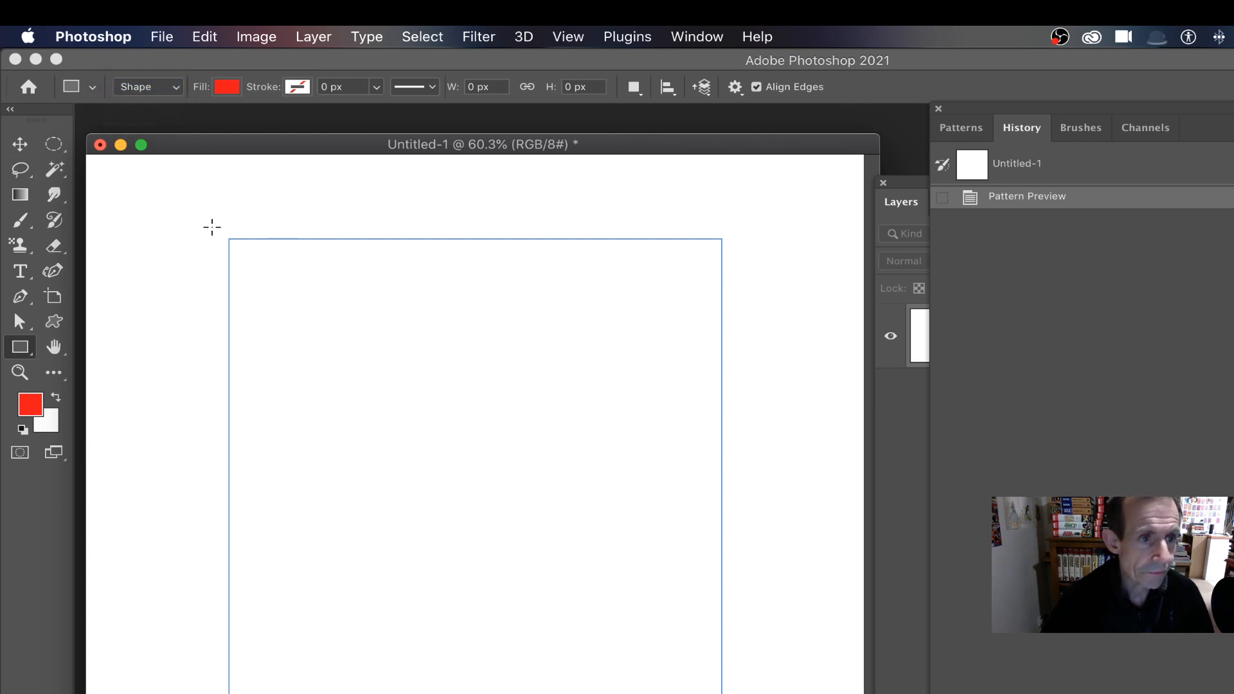
left_click_drag(187, 214, 330, 303)
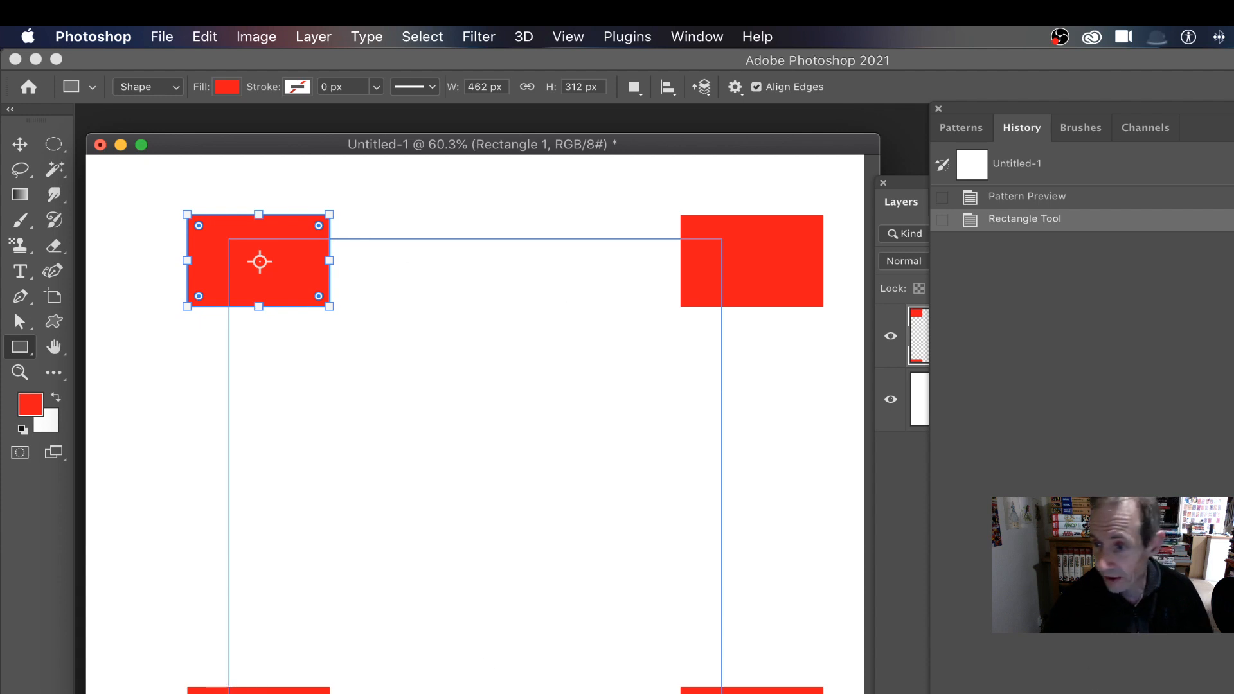
Enlarge the red rectangle to about 796 × 612 px, rotate it into a diamond and centre it on the tile's upper-left corner
scroll(474, 475, "down", 5)
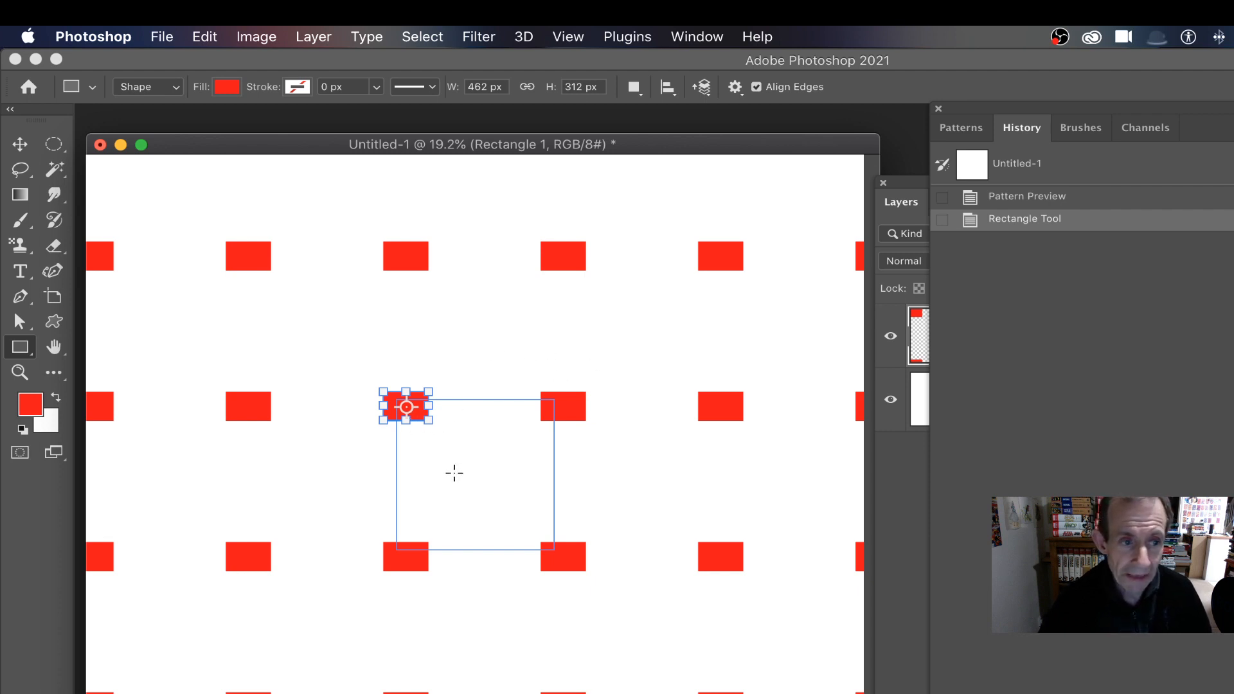
left_click_drag(384, 391, 350, 363)
left_click_drag(435, 347, 491, 385)
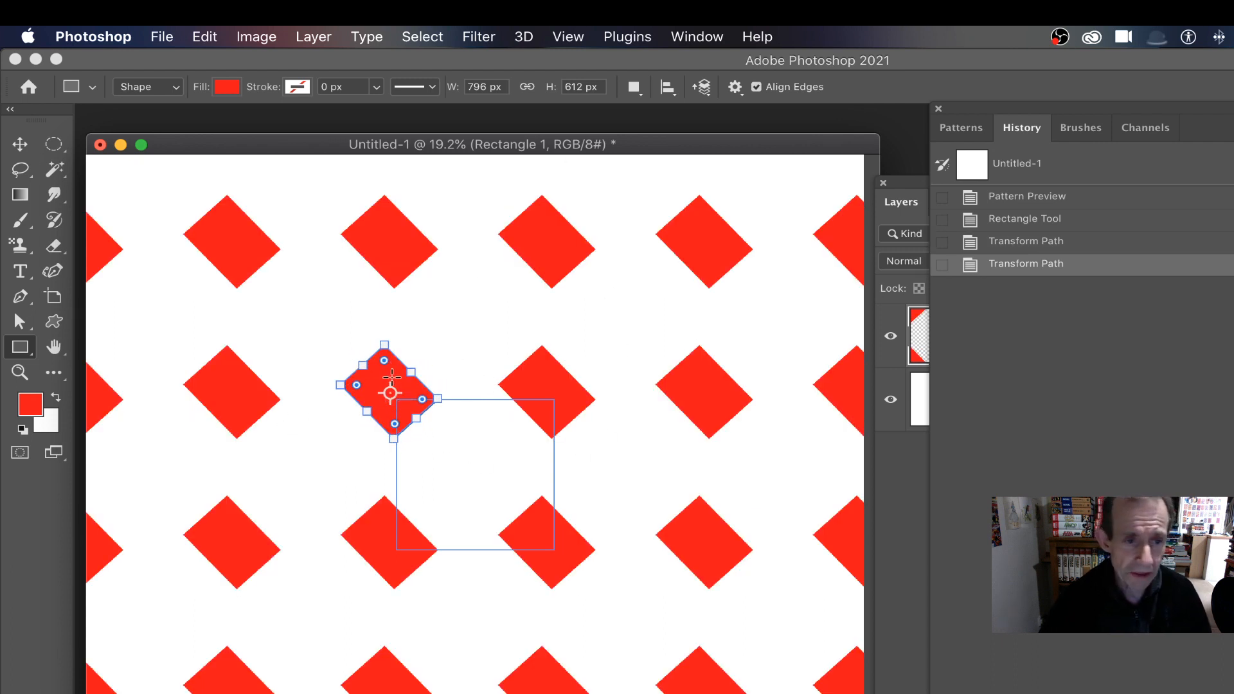
key("v")
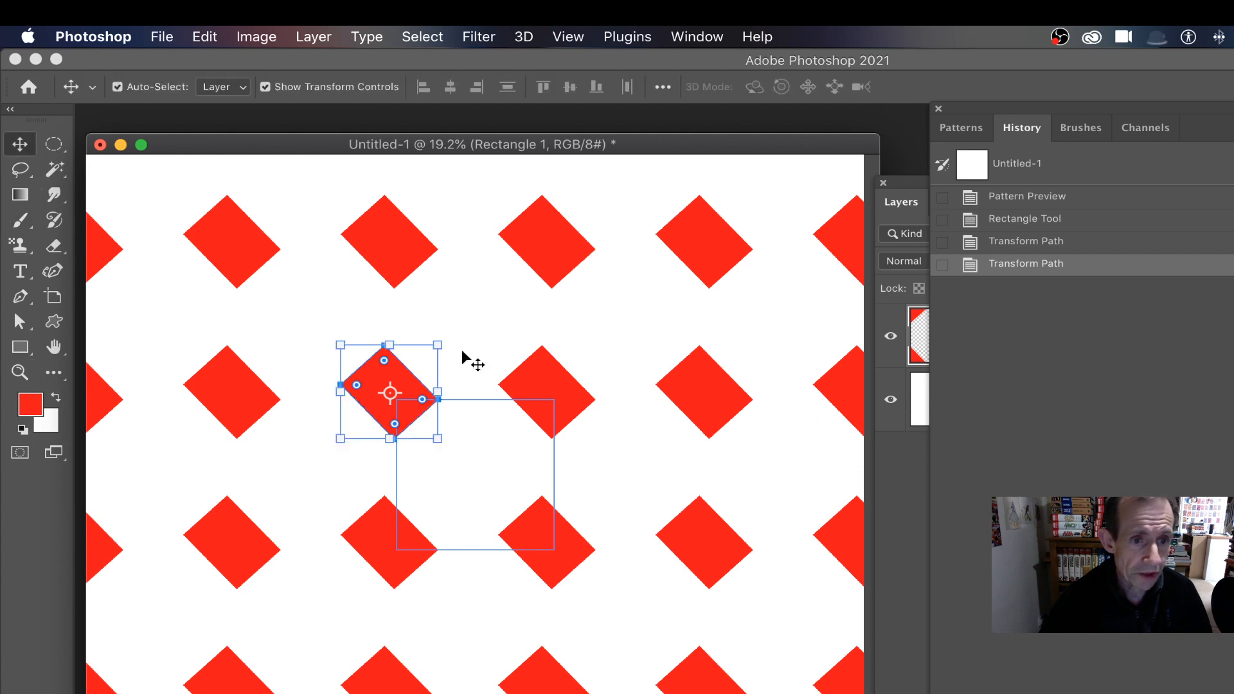
left_click_drag(384, 376, 390, 382)
left_click(212, 35)
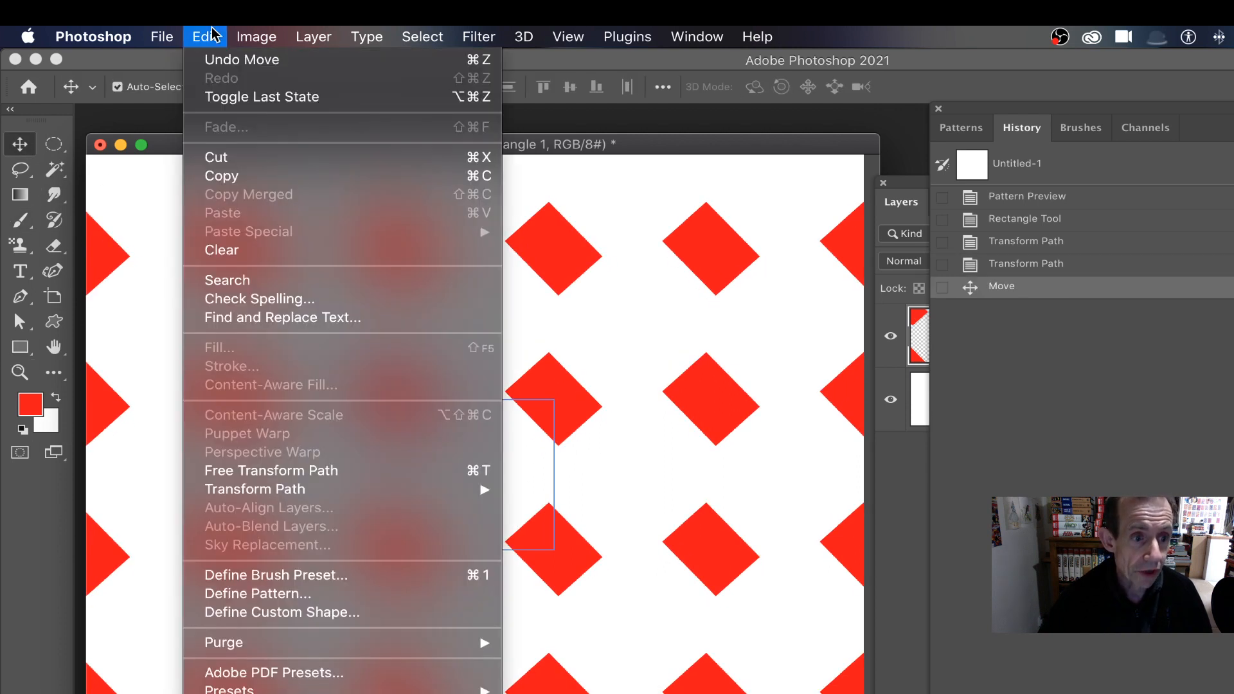
left_click(319, 597)
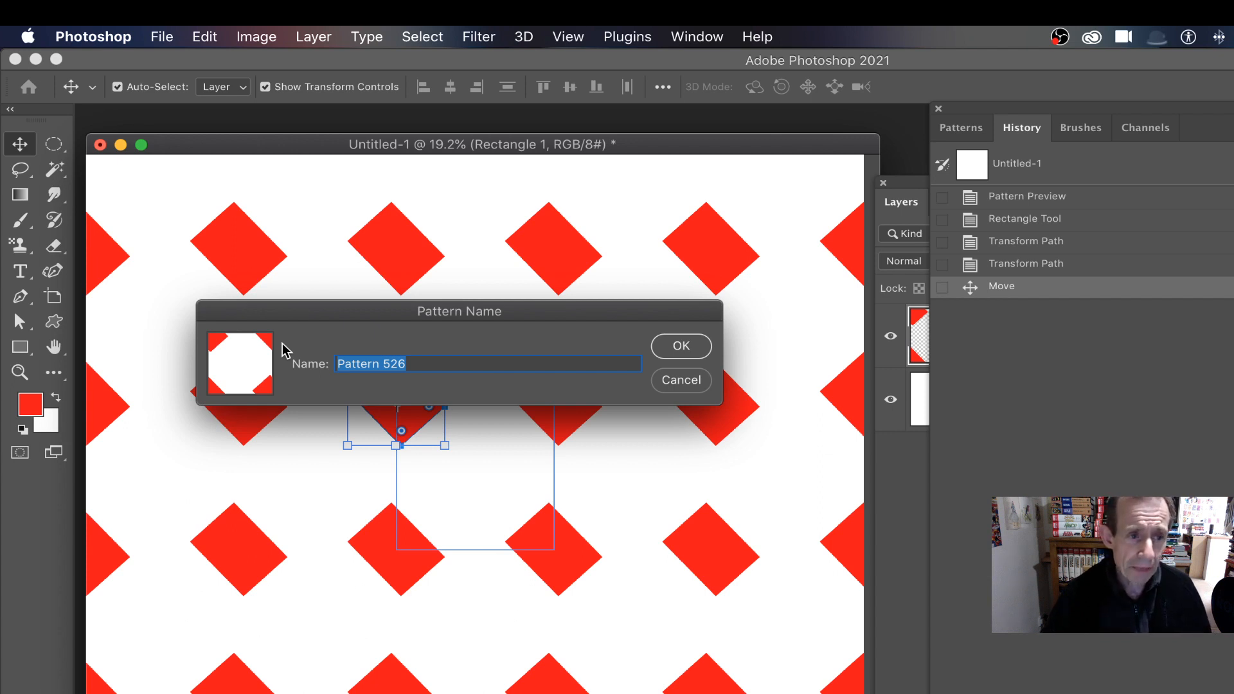
left_click(690, 384)
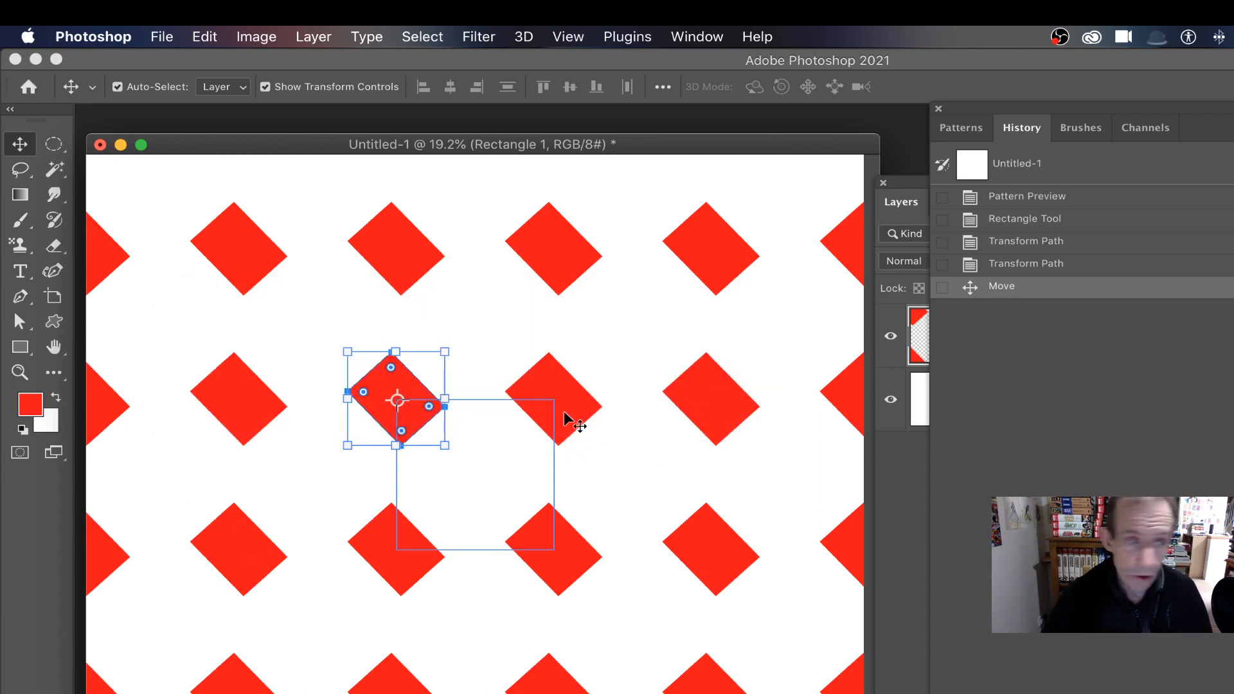
Draw a second rectangle about 759 × 567 px in the middle of the tile and fill it with yellow
left_click(20, 347)
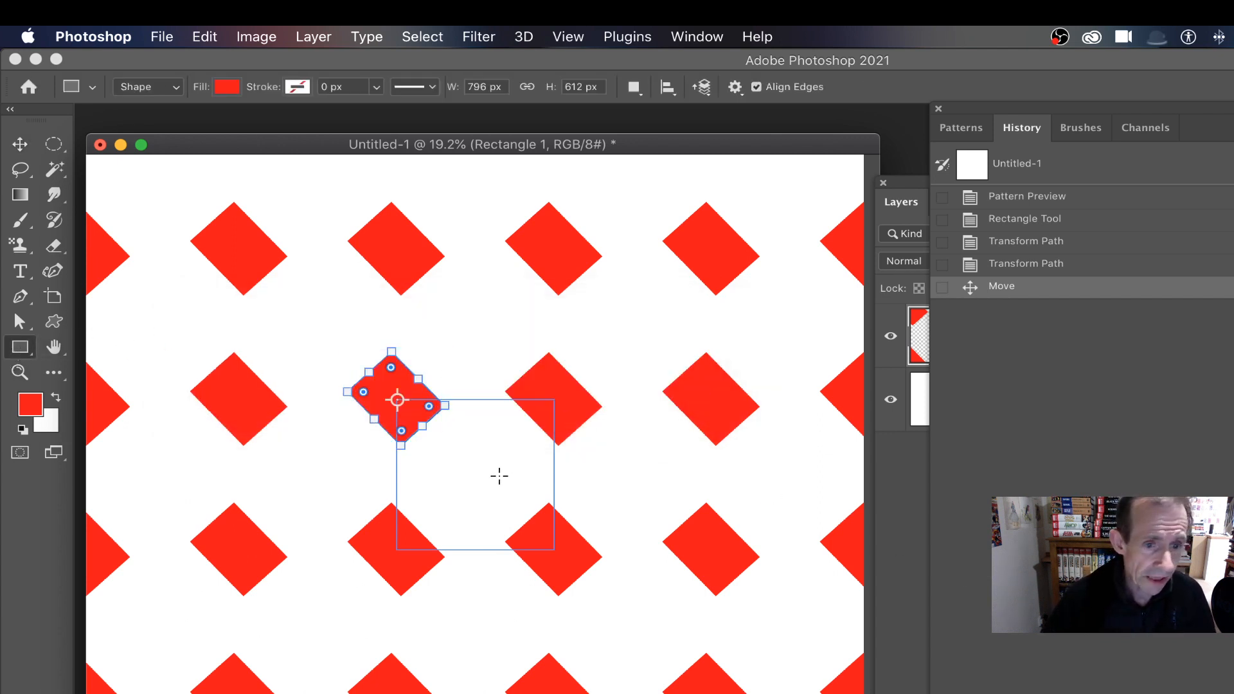
left_click_drag(436, 451, 510, 504)
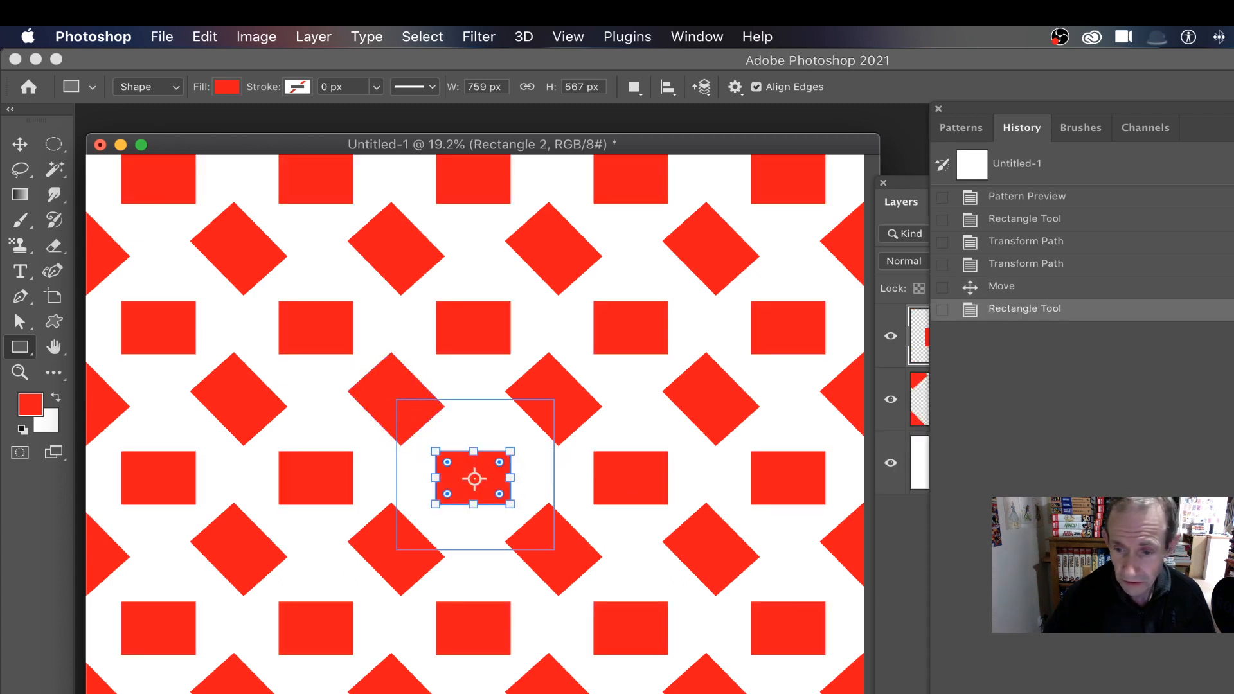
left_click(1109, 379)
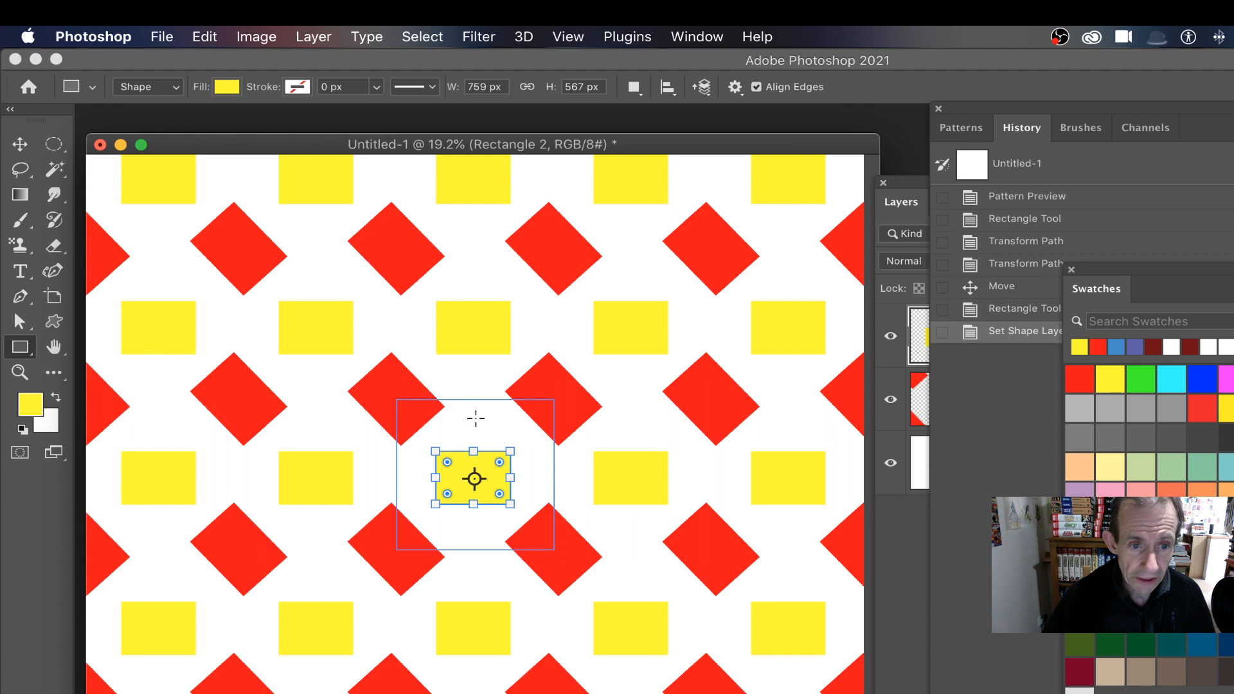
Add a thin green rectangle above the yellow one, rotate it diagonally and stretch it across the tile's upper edge to about 1115 × 158 px
mouse_move(474, 416)
left_mouse_down()
mouse_move(520, 436)
mouse_move(531, 488)
mouse_move(497, 502)
left_mouse_up()
left_click(1141, 380)
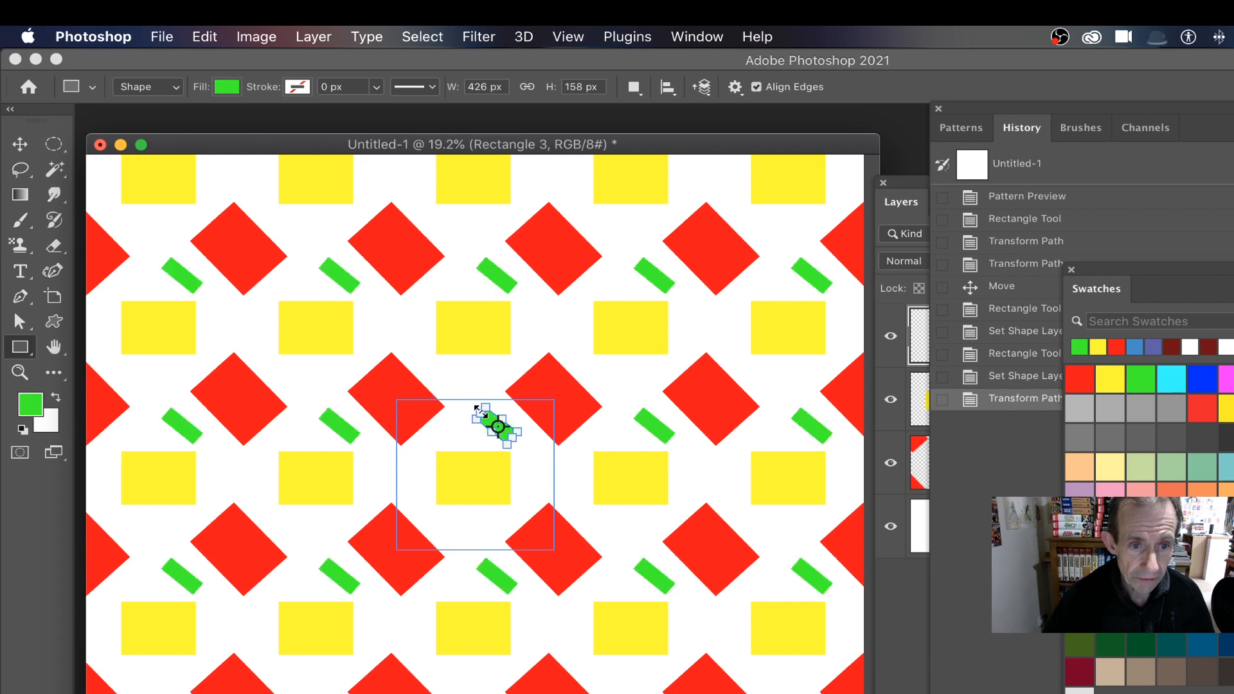
left_click_drag(481, 416, 429, 369)
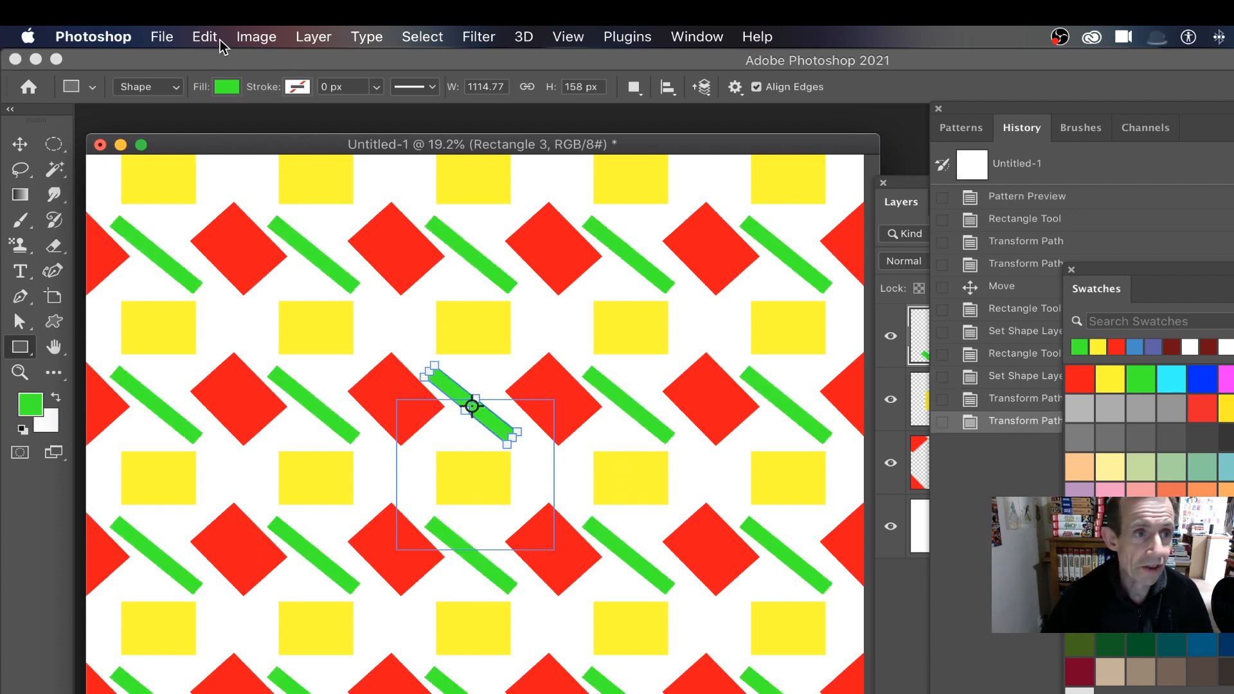
Define the rectangle tile as a new pattern, keeping the suggested name
left_click(204, 37)
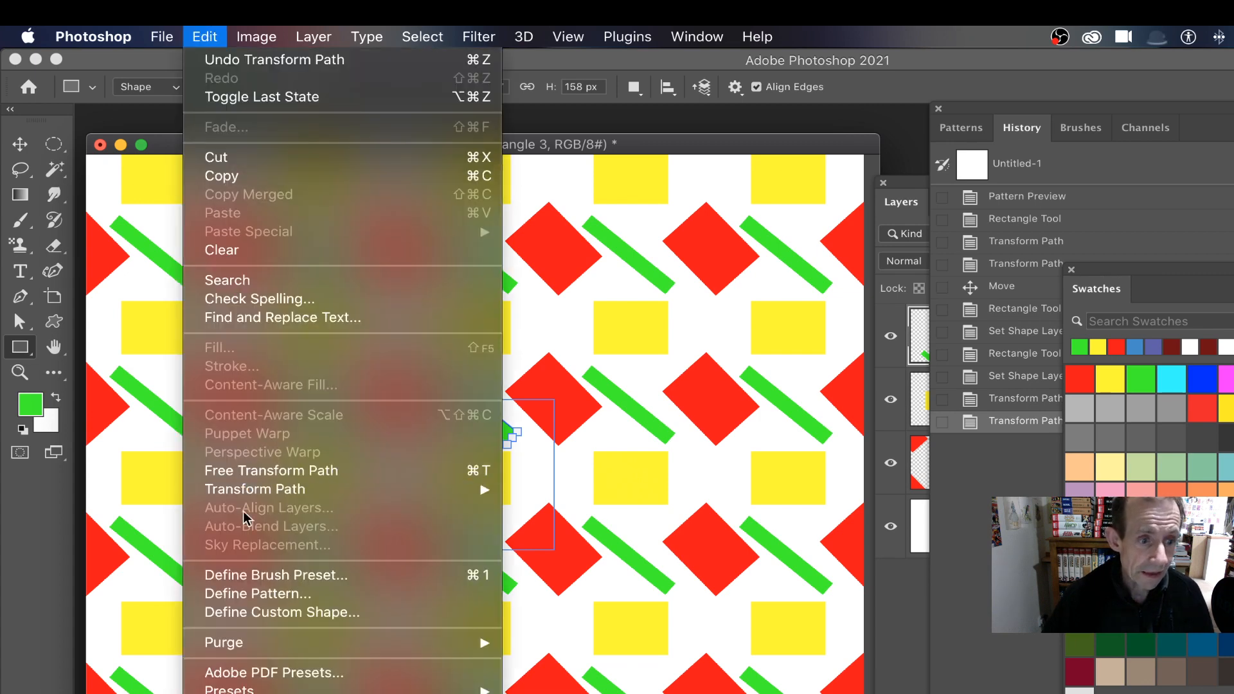
left_click(264, 593)
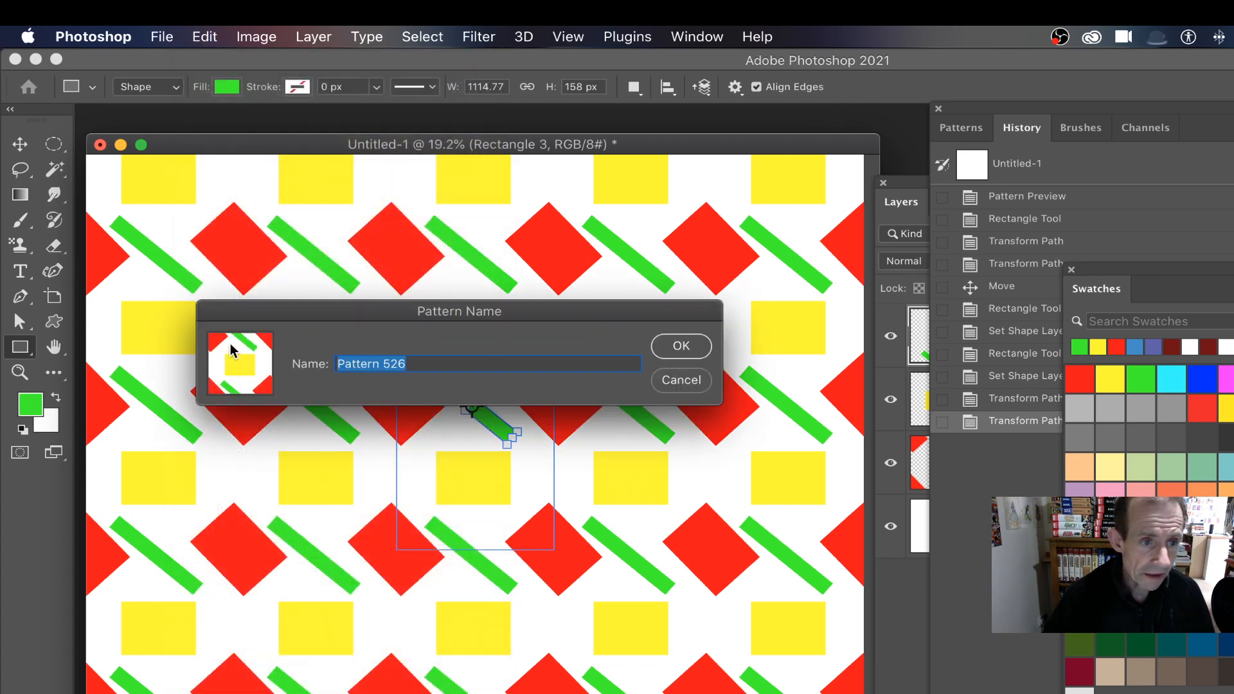
left_click(682, 347)
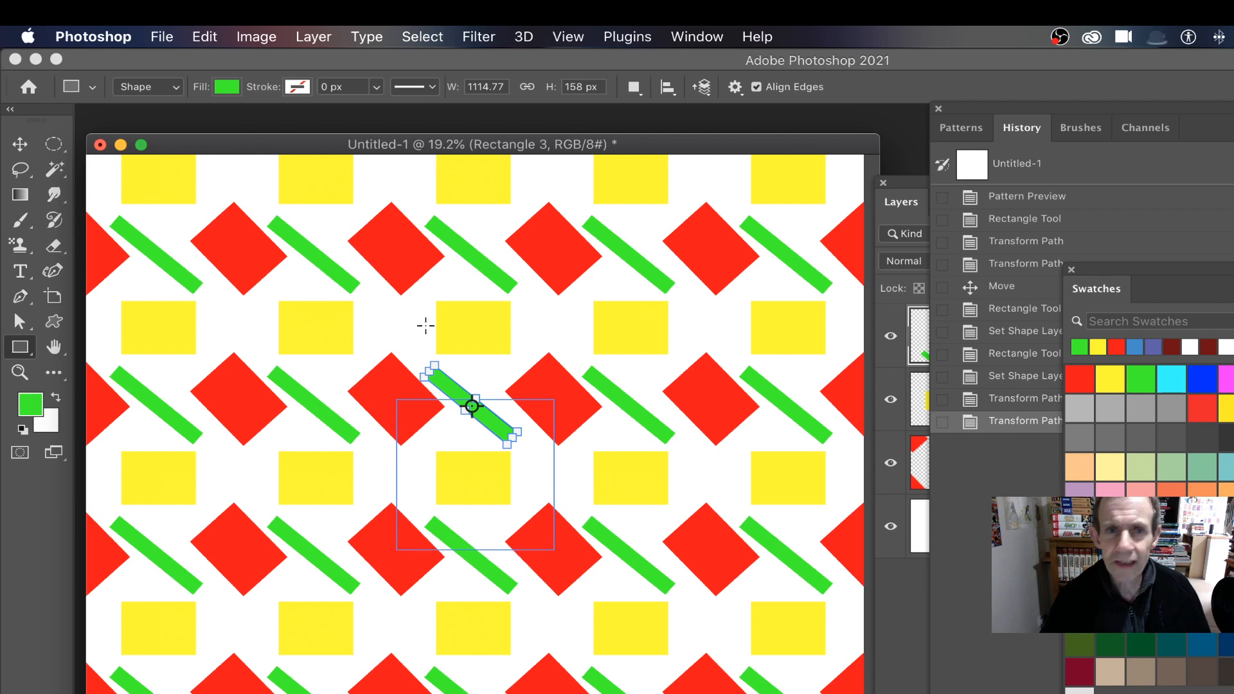
Revert the document to its original blank snapshot again and re-enable Pattern Preview
left_click(1013, 166)
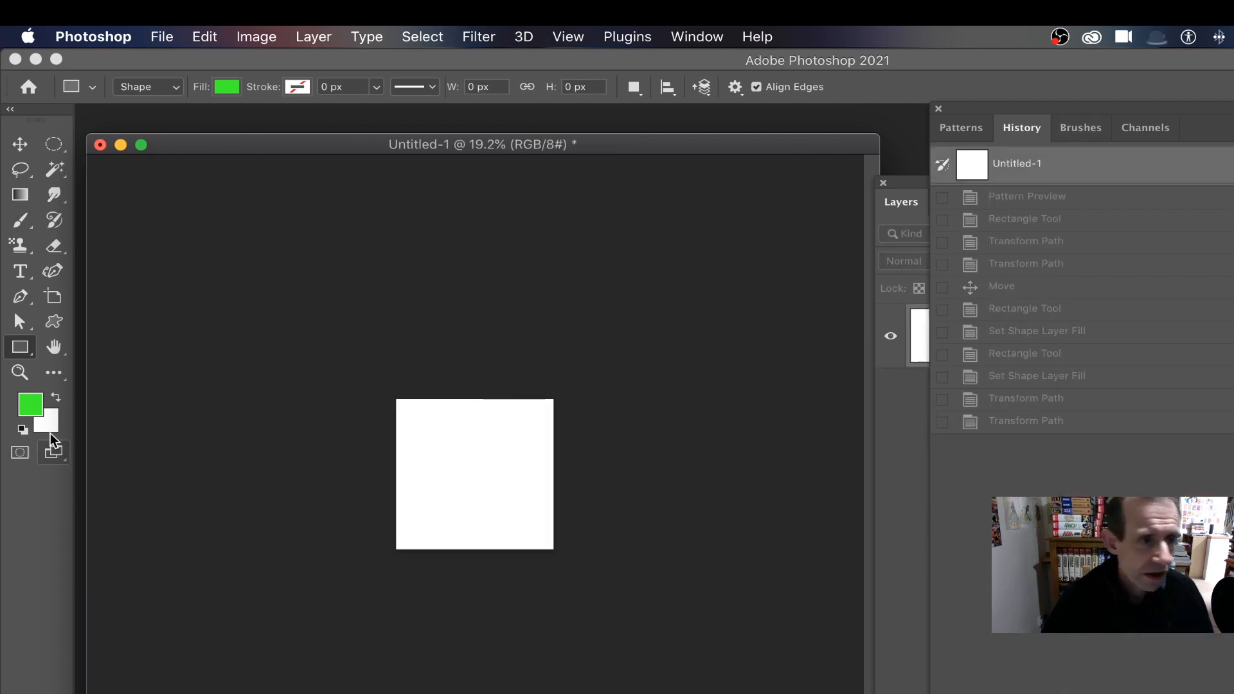
left_click(58, 326)
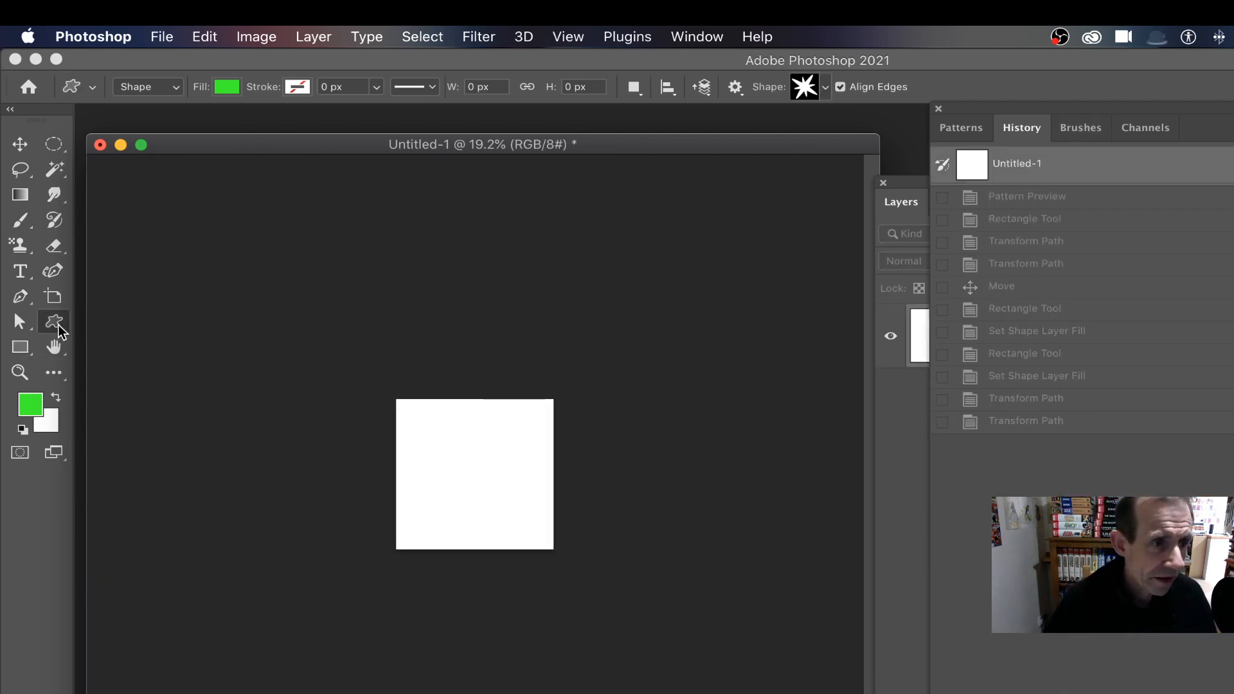
left_click_drag(20, 347, 116, 341)
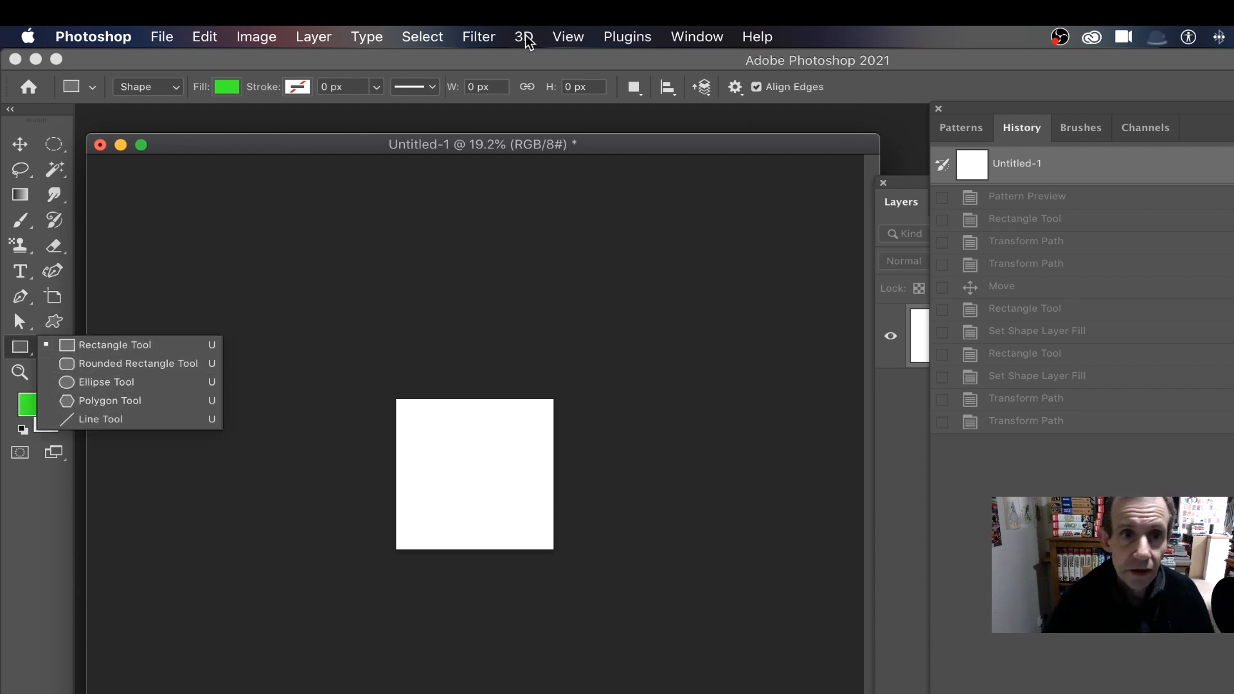
left_click(569, 37)
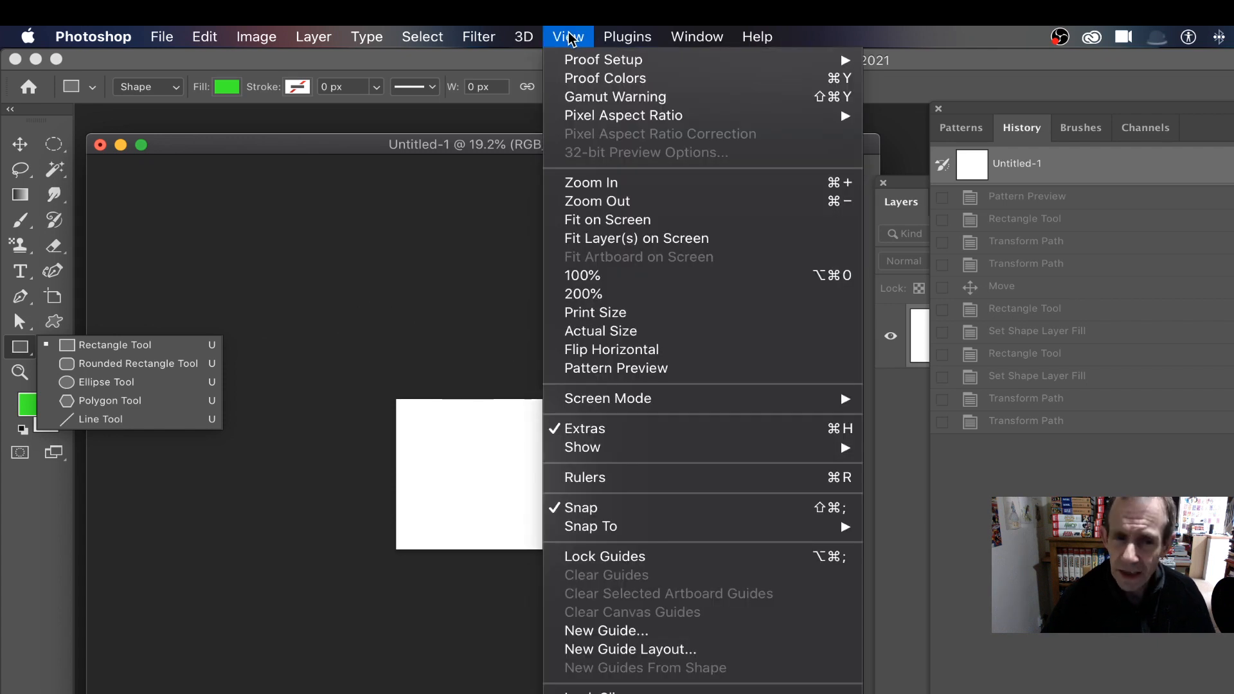
left_click(635, 371)
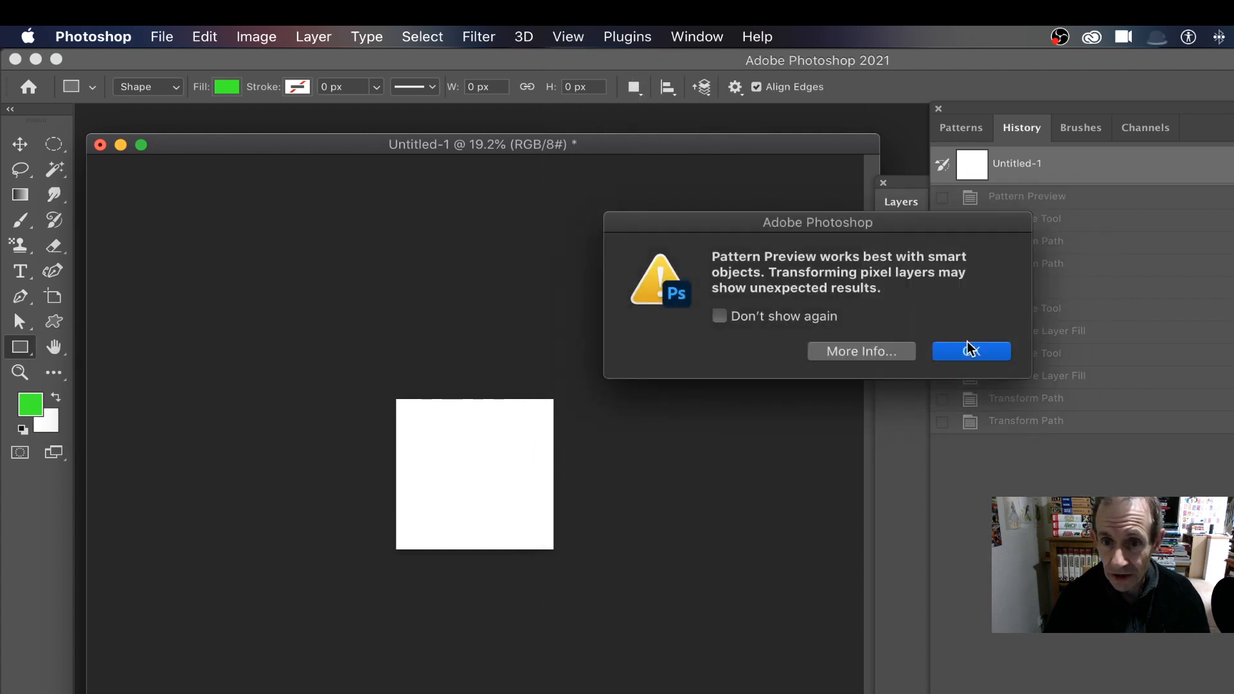
left_click(971, 352)
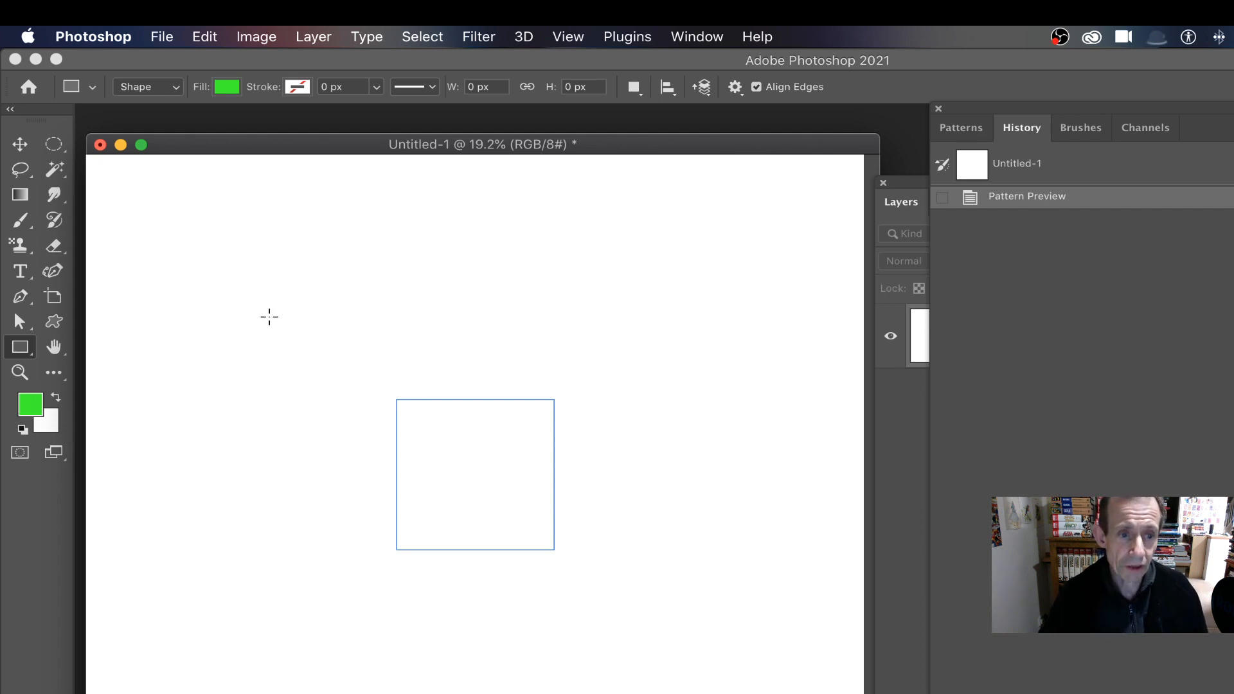
Draw a green many-pointed starburst custom shape about 1653 × 1602 px over the tile's upper-left corner
left_click(56, 322)
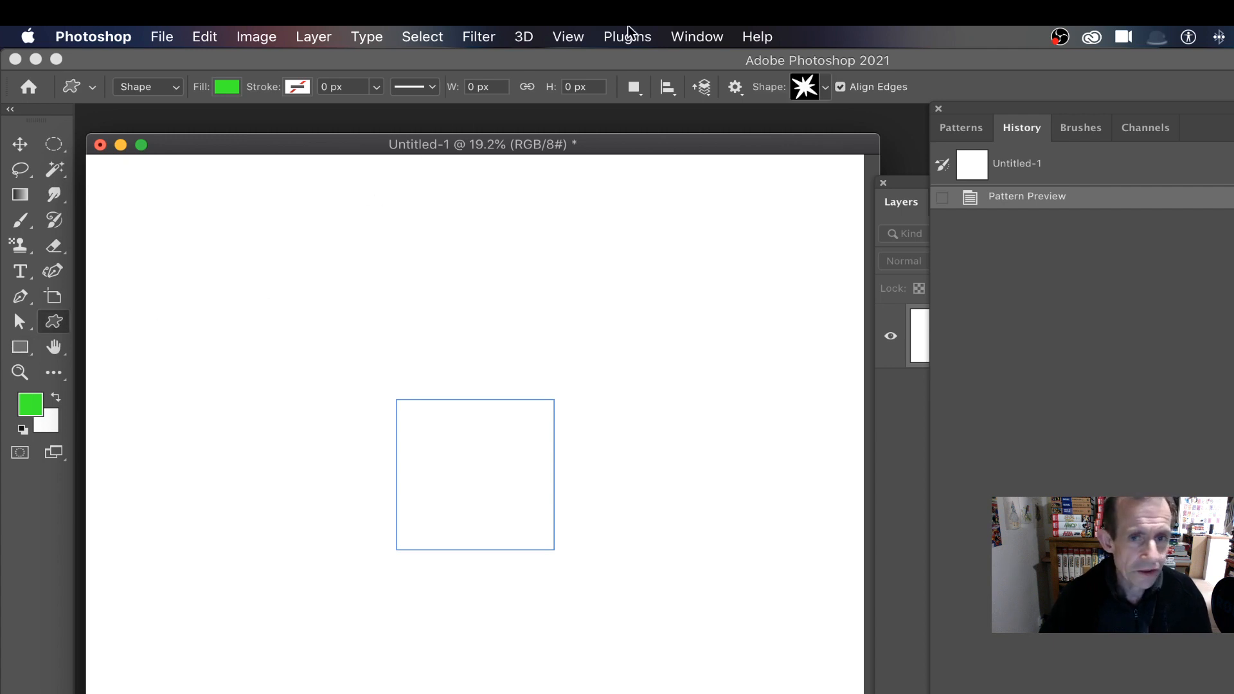
left_click(826, 88)
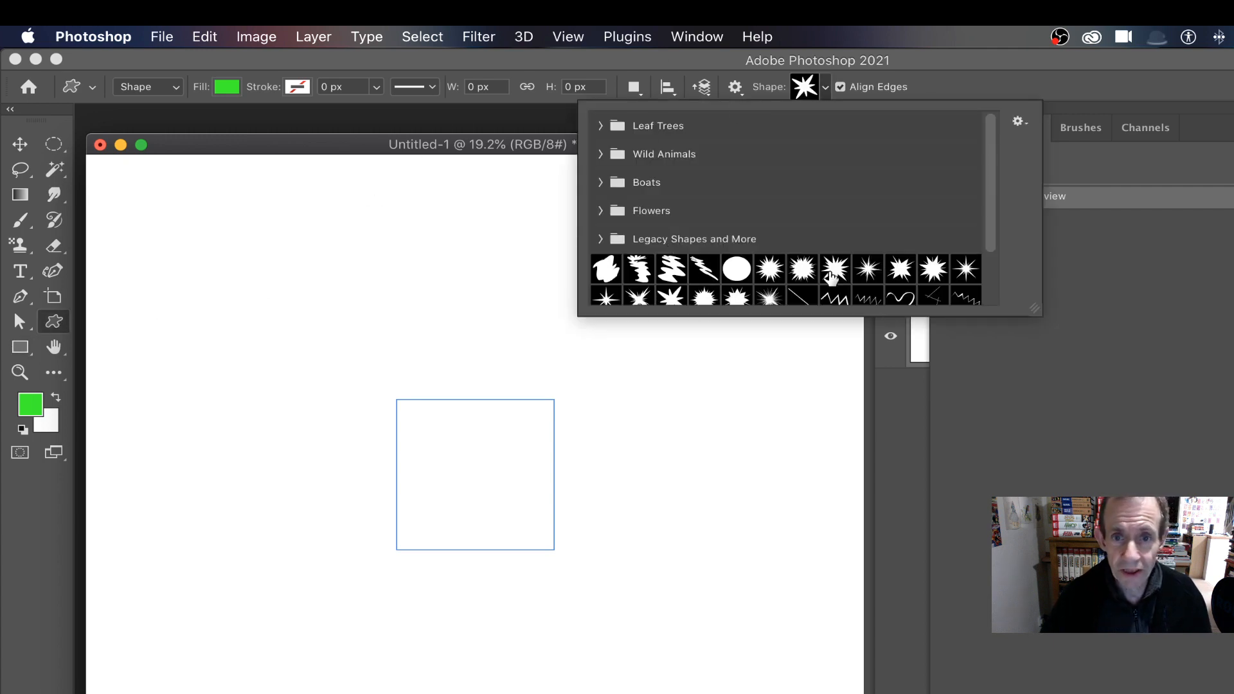
left_click(837, 275)
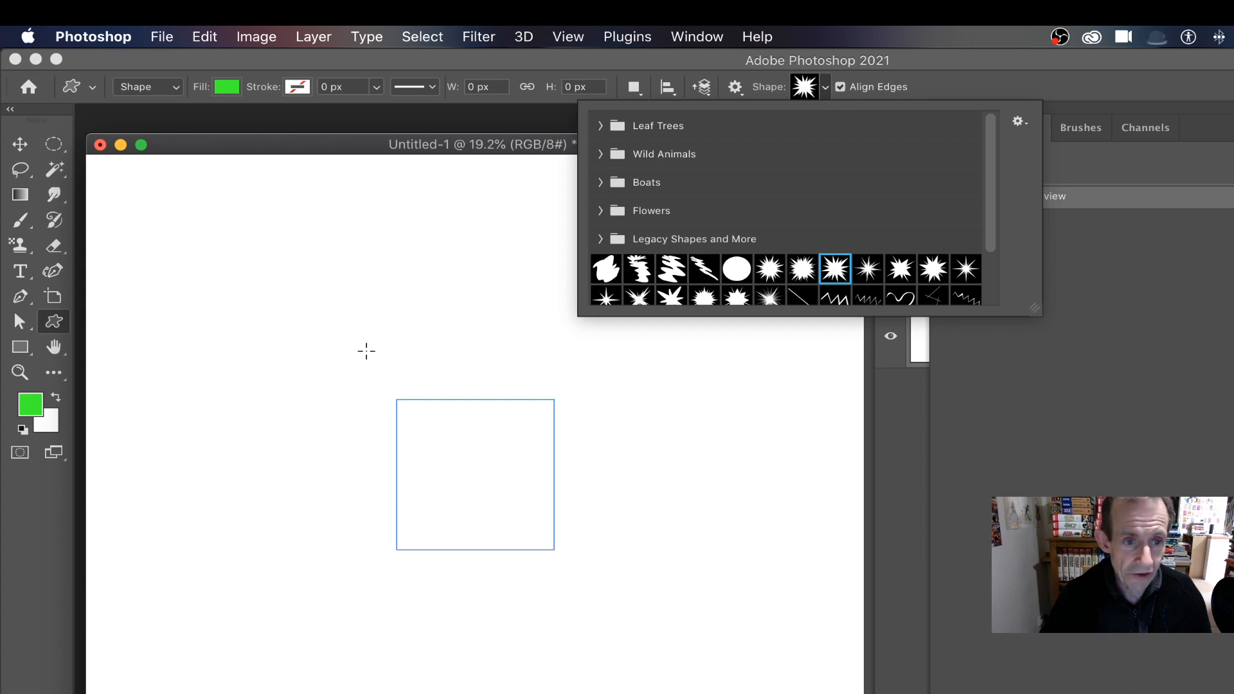
left_click_drag(320, 343, 484, 494)
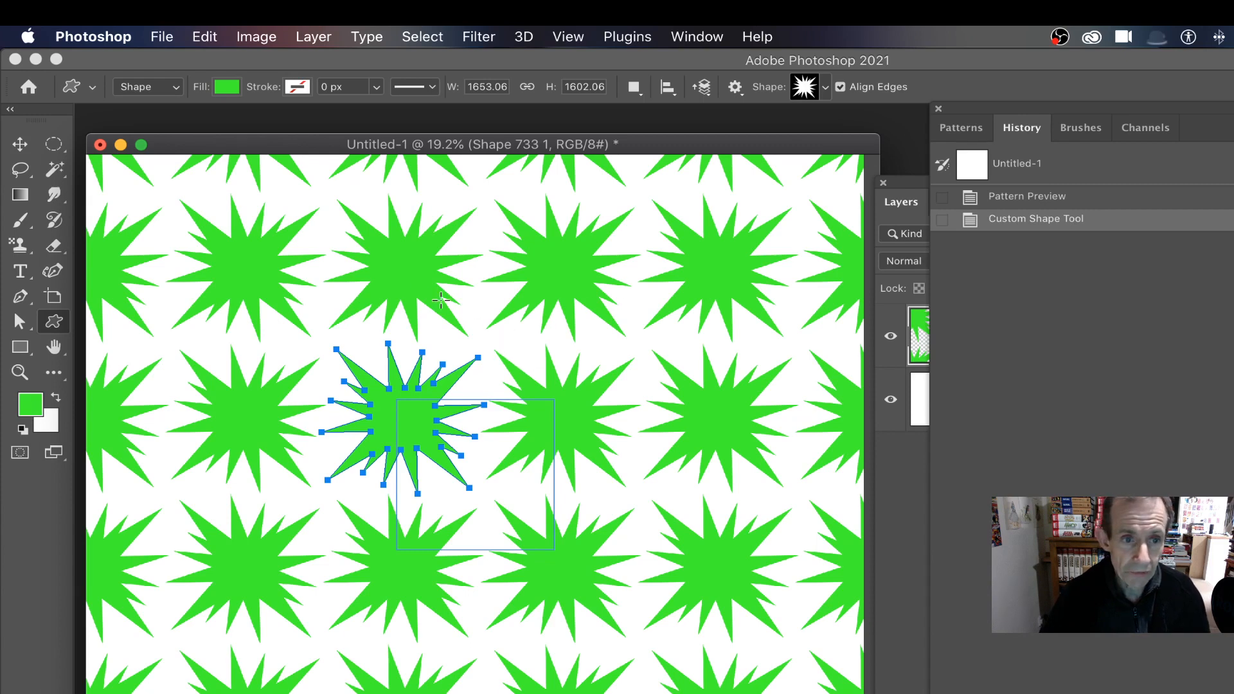
Add a blue starburst about 1506 × 1543 px across the tile's top edge and a smaller one about 795 × 673 px on its left edge
left_click_drag(418, 293, 580, 428)
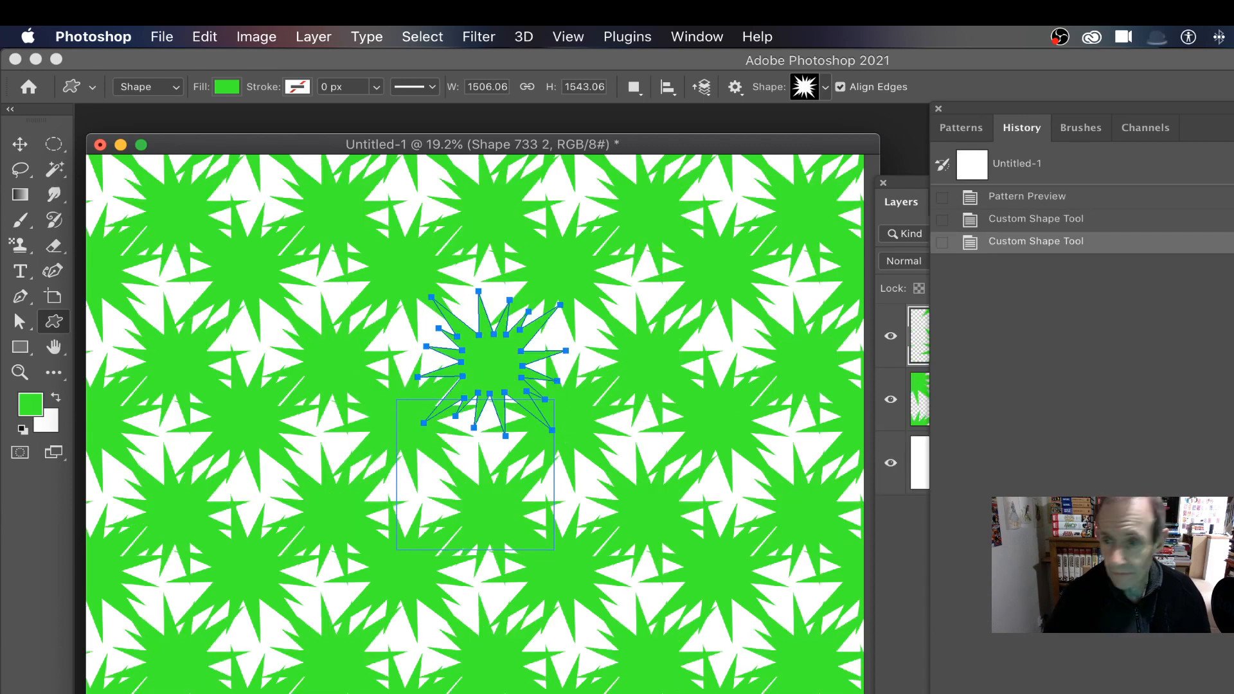
left_click(1221, 614)
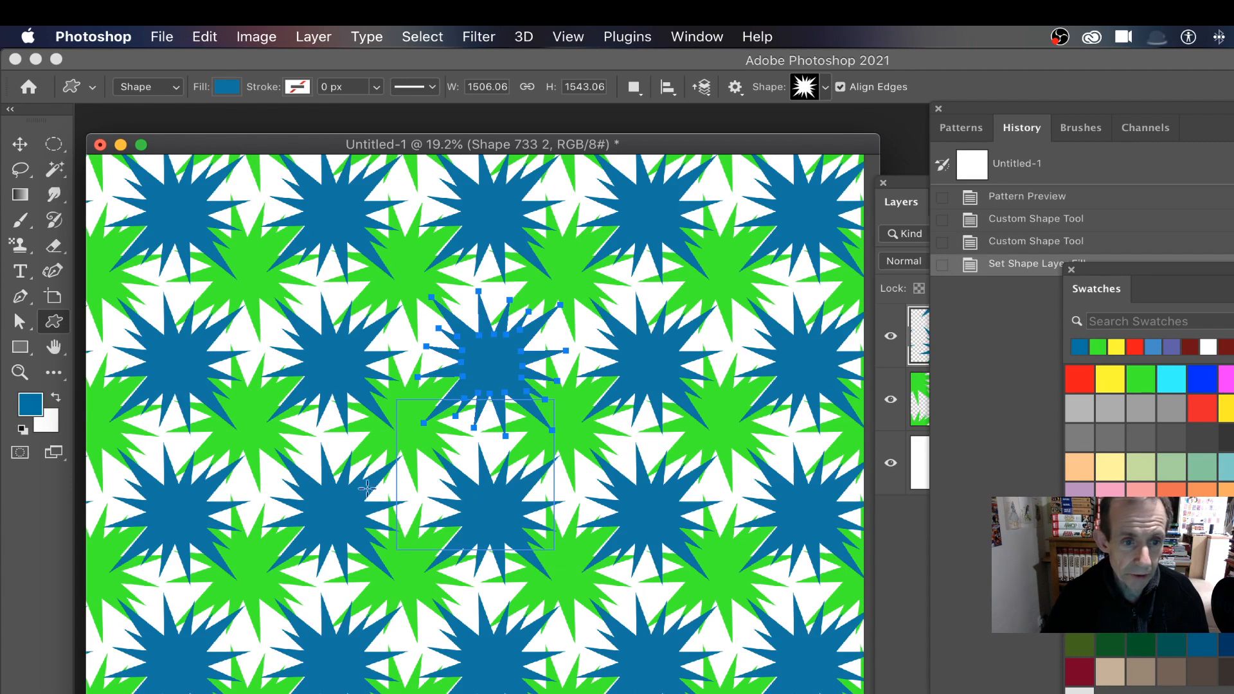
left_click_drag(379, 461, 457, 447)
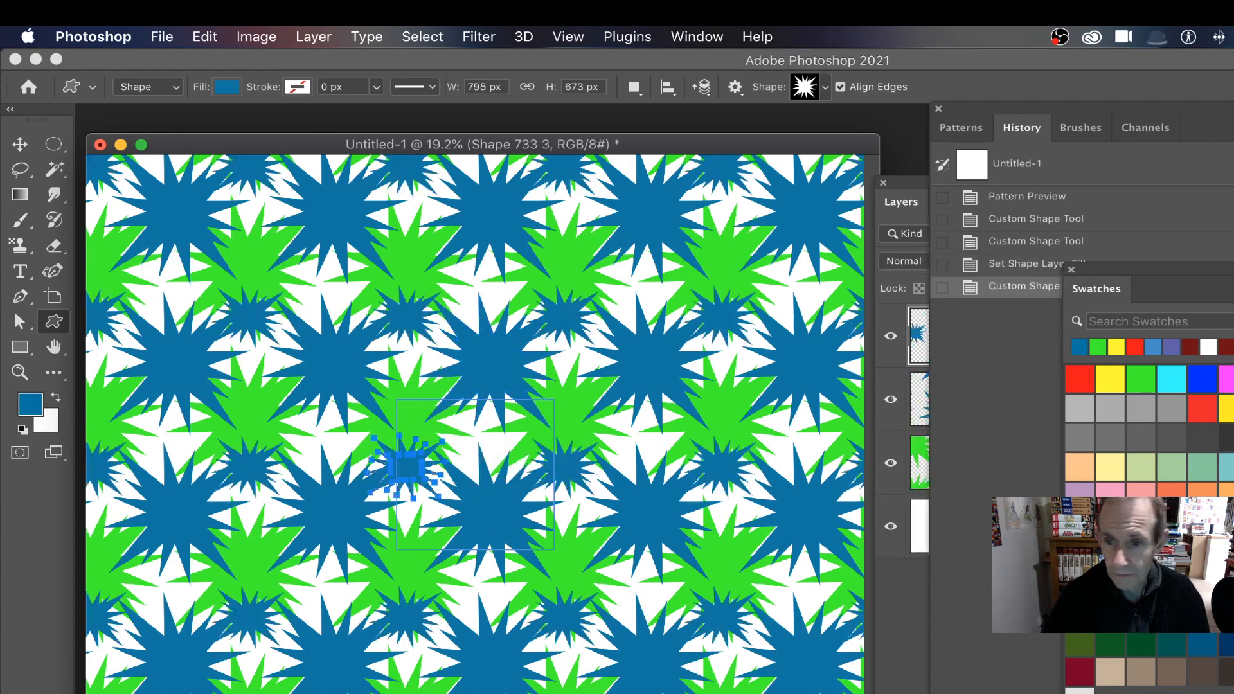
Recolour the left-edge starburst coral and add a grey one about 759 × 634 px and a yellow one about 468 × 477 px around the tile's top edge
left_click(1177, 491)
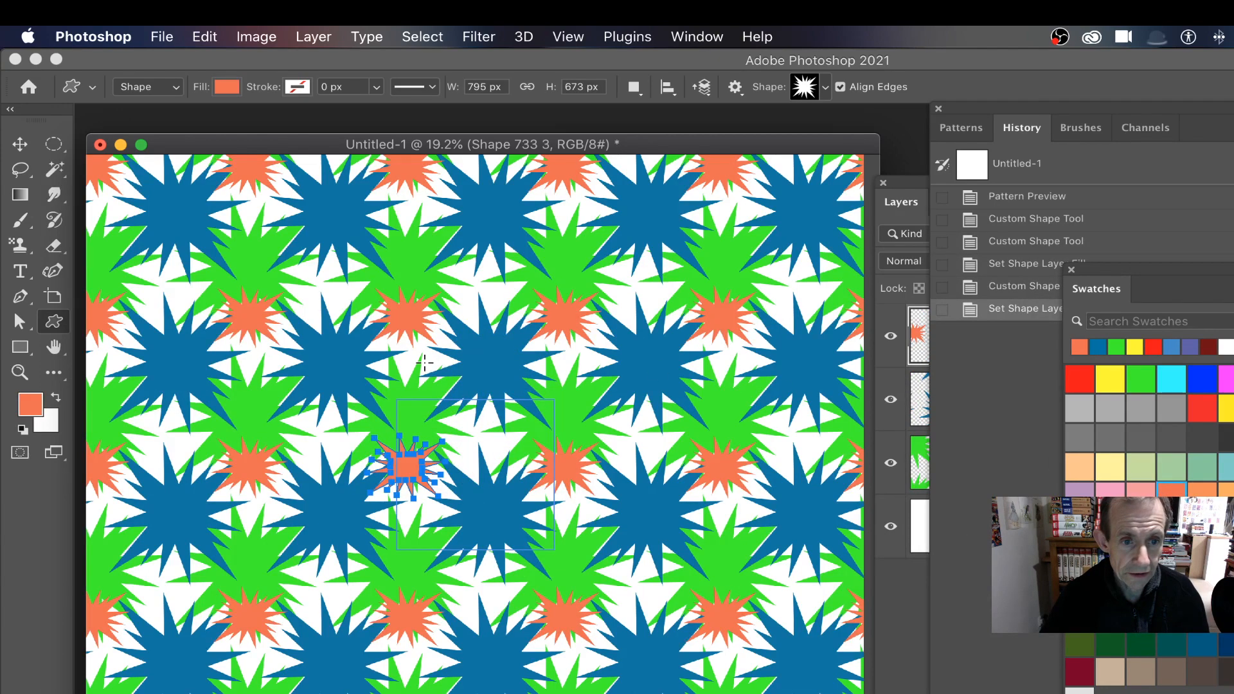
left_click_drag(416, 359, 491, 418)
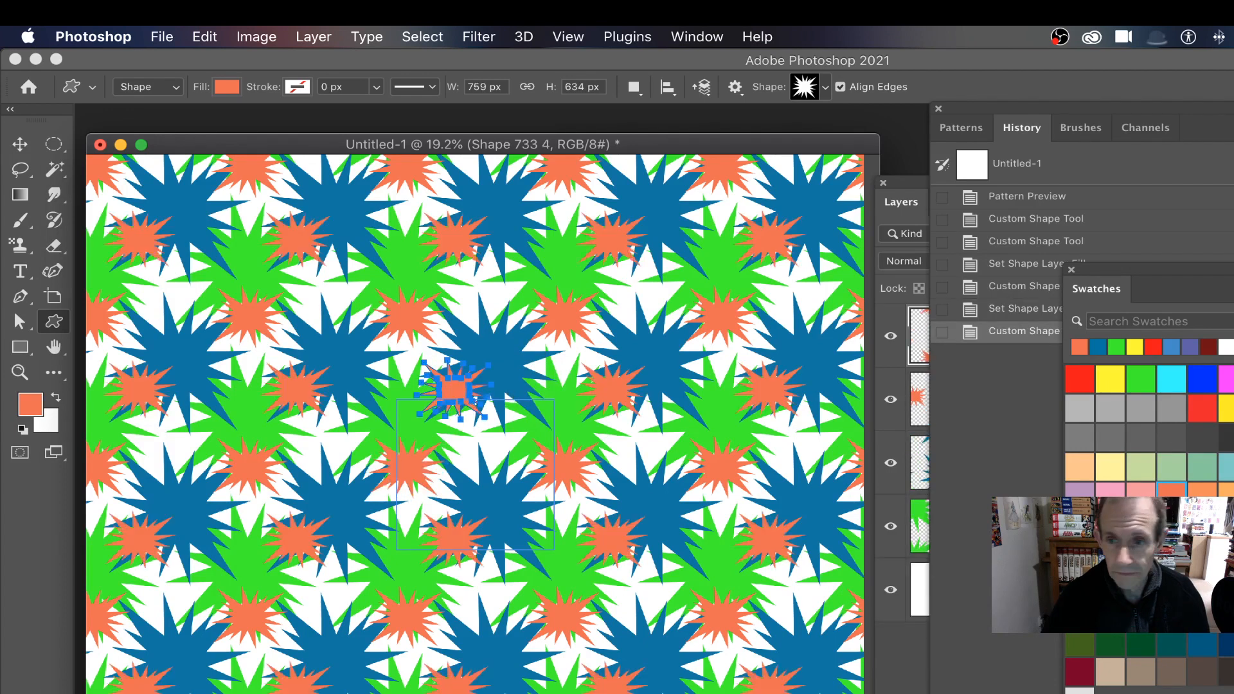
left_click(1106, 404)
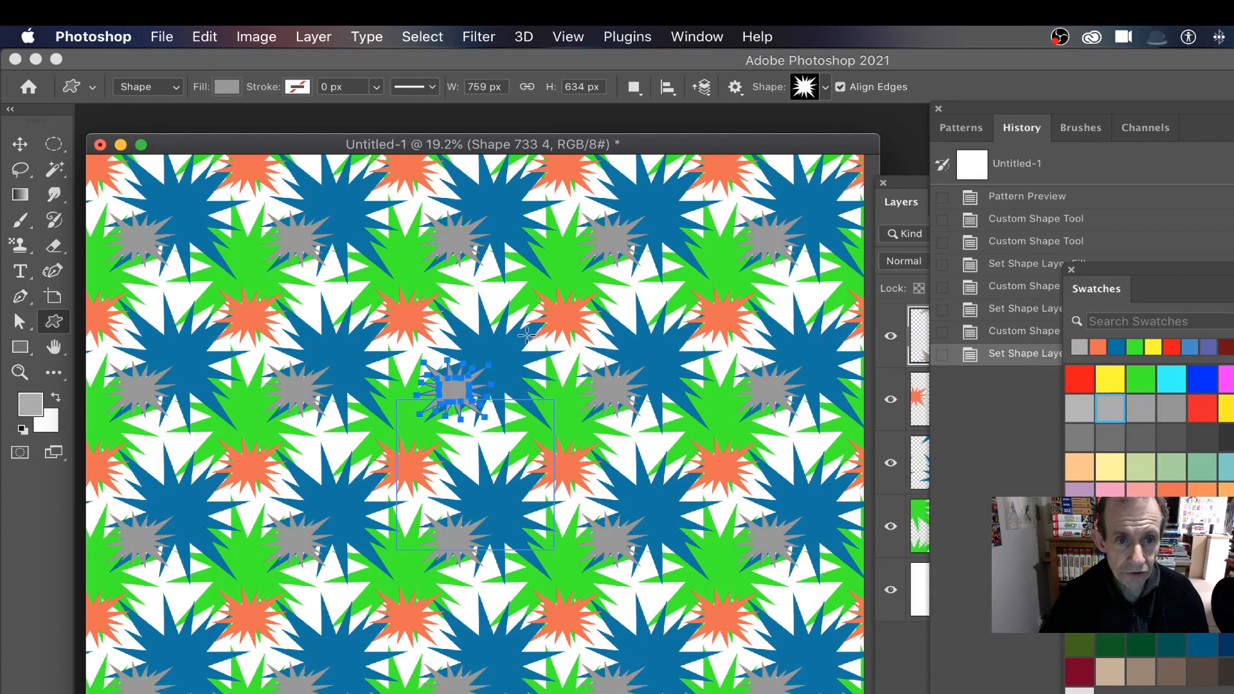
left_click_drag(516, 343, 564, 387)
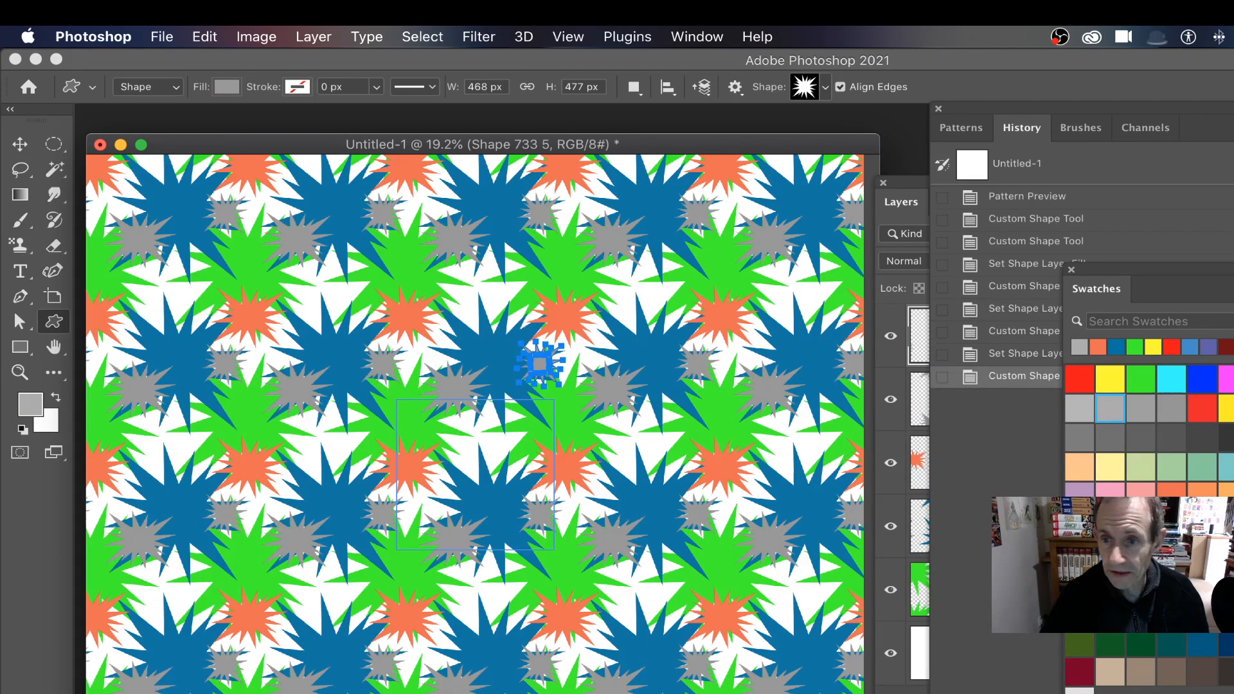
left_click(1227, 408)
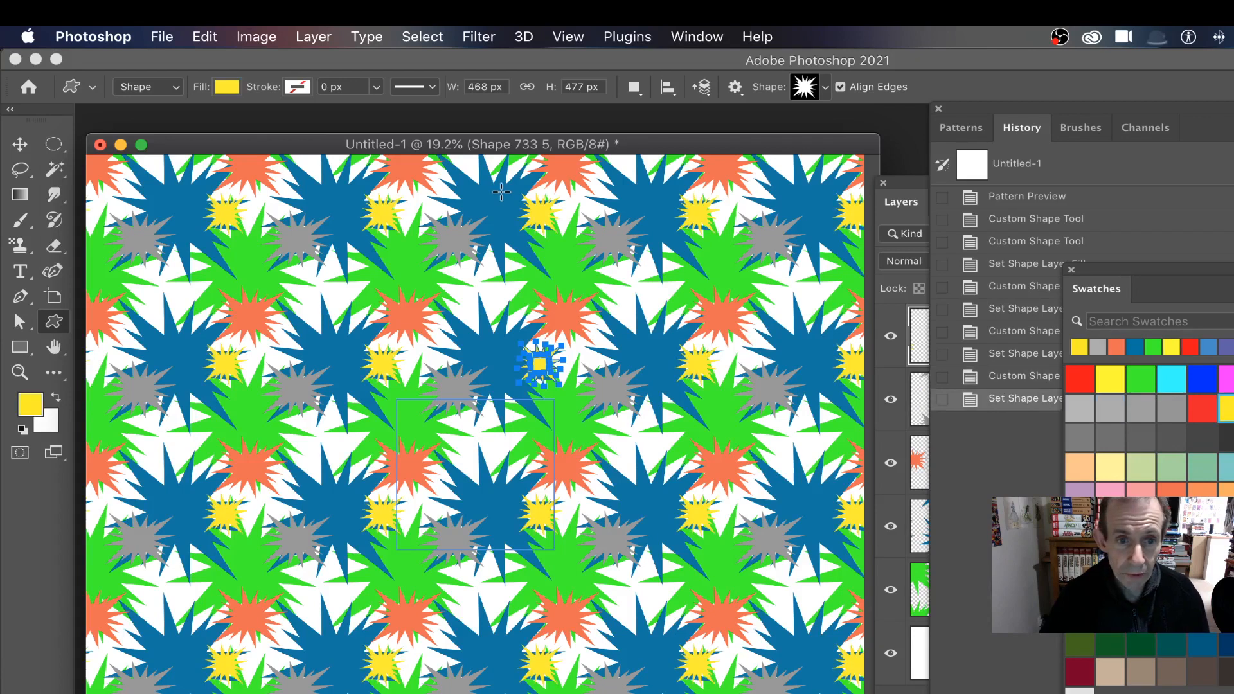
Define the multicoloured starburst tile as a new pattern, keeping the suggested name
left_click(203, 38)
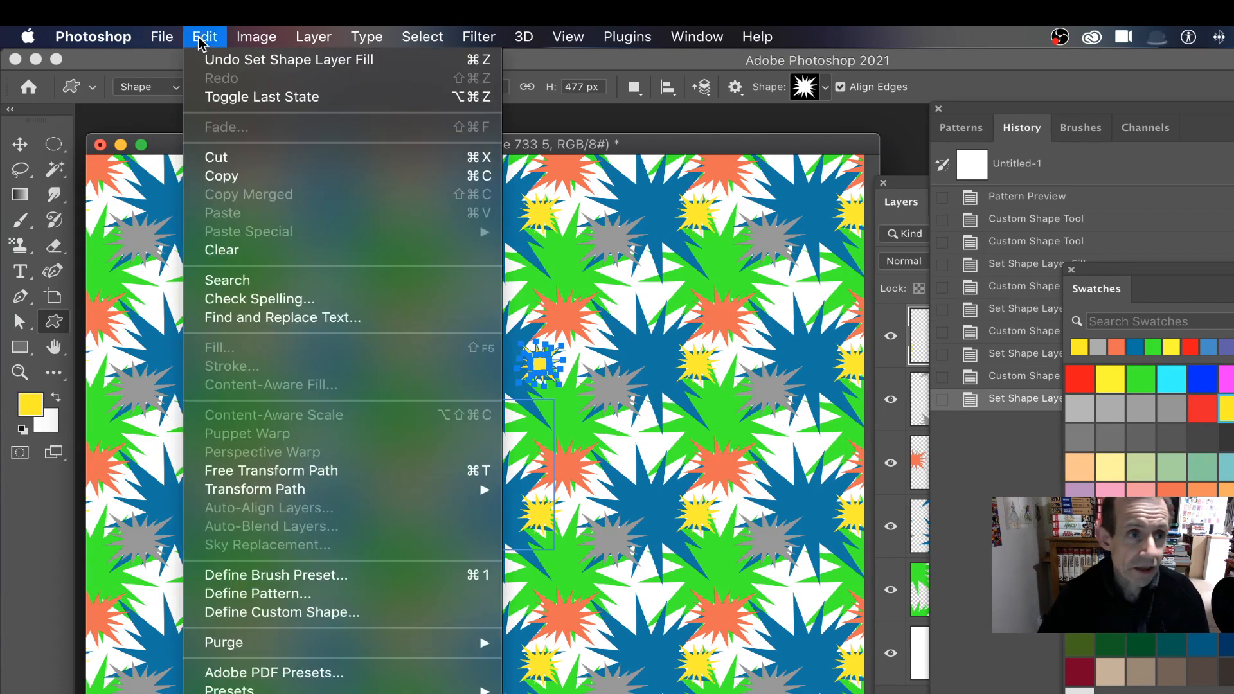
left_click(307, 599)
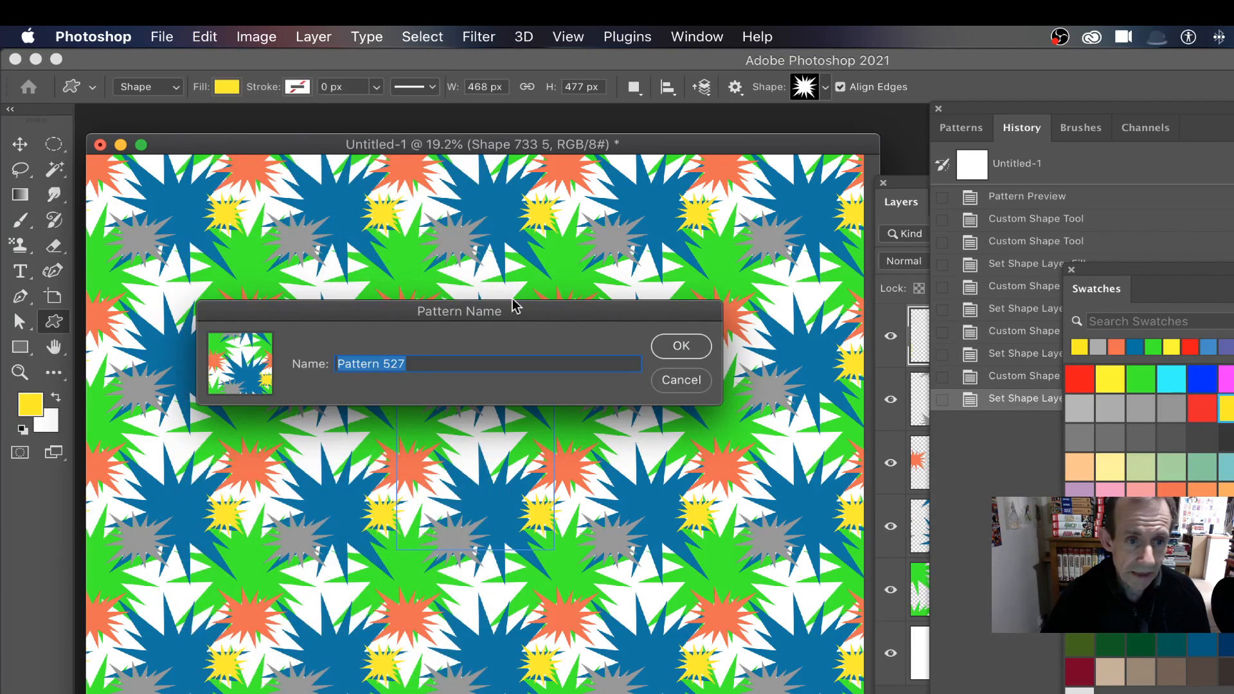
left_click(689, 344)
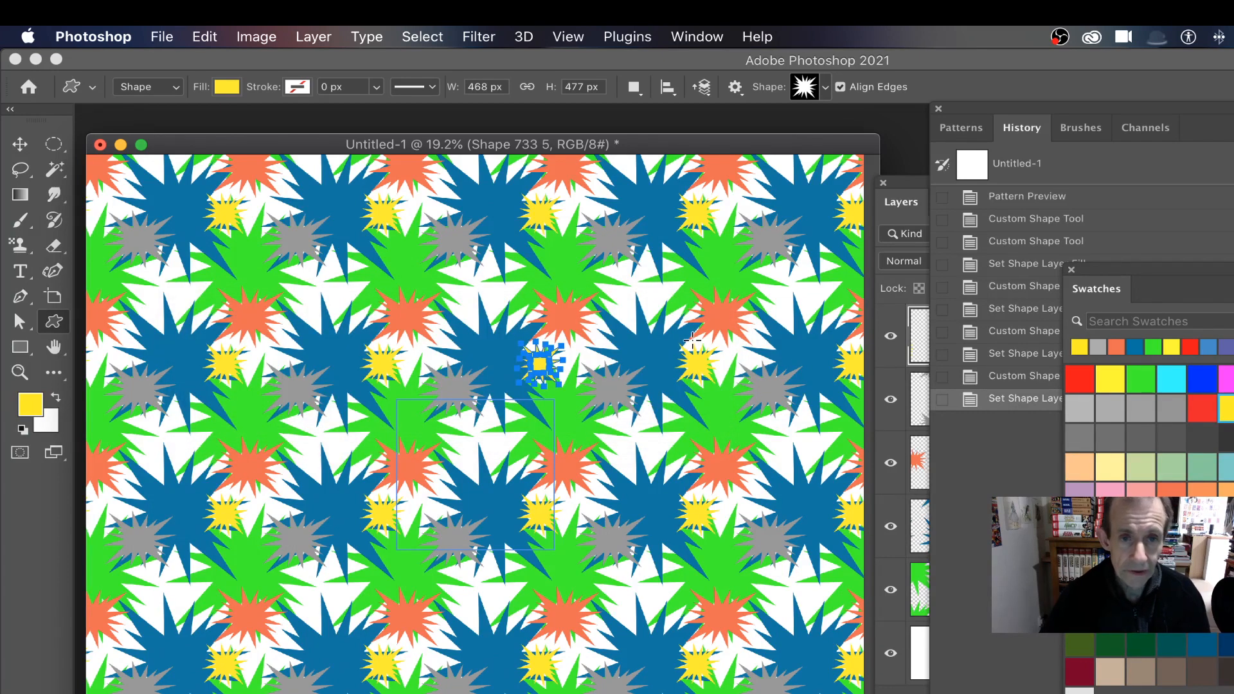
Create a new blank RGB document of 1600 × 1602 px at 300 ppi
left_click(162, 36)
left_click(180, 64)
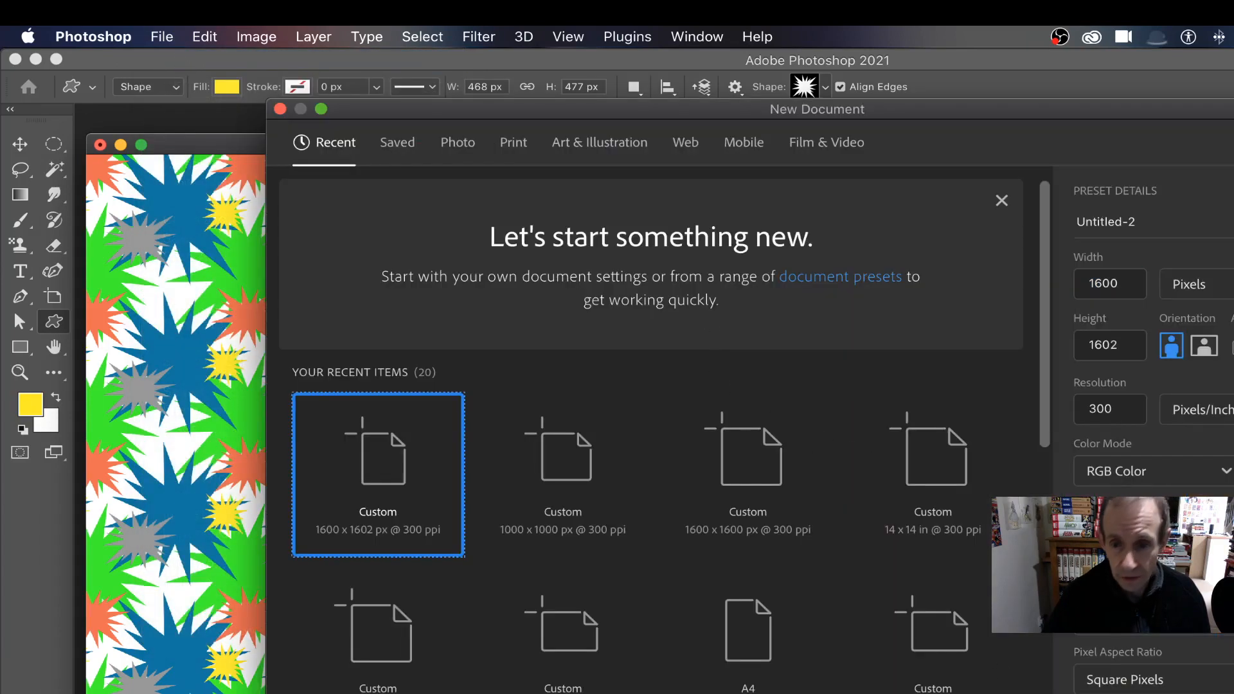
key("Return")
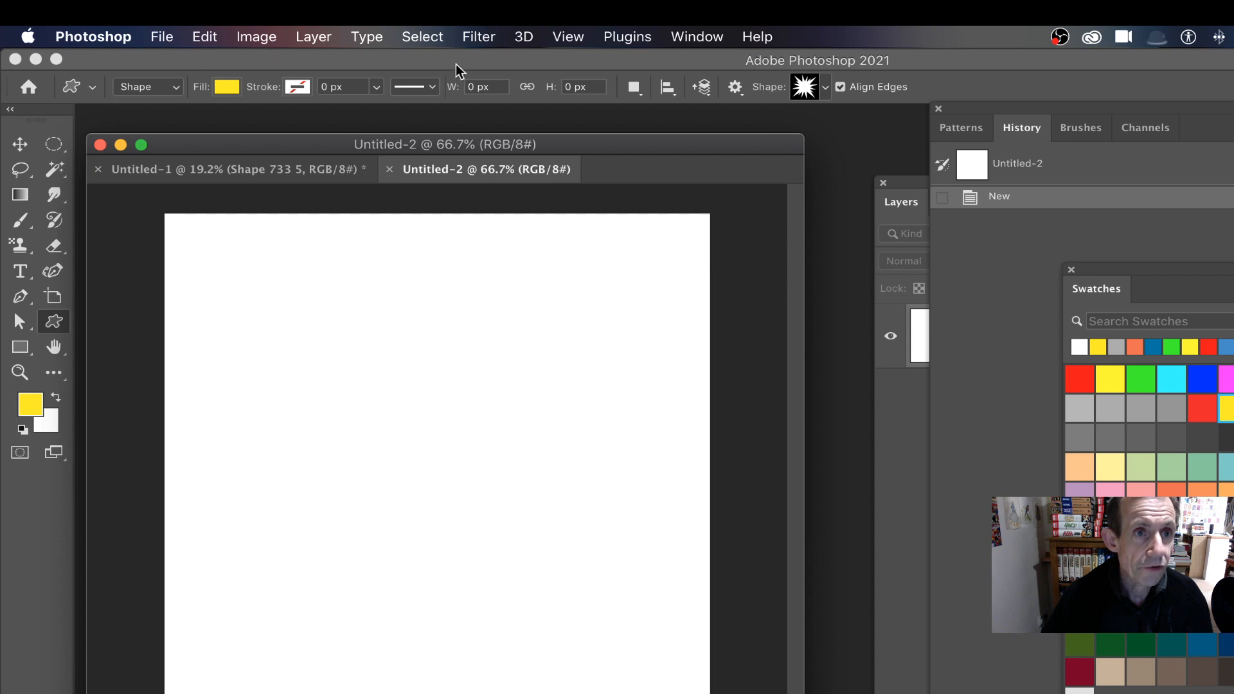
Add a pattern fill layer to the new document using the newly defined starburst pattern
left_click(297, 33)
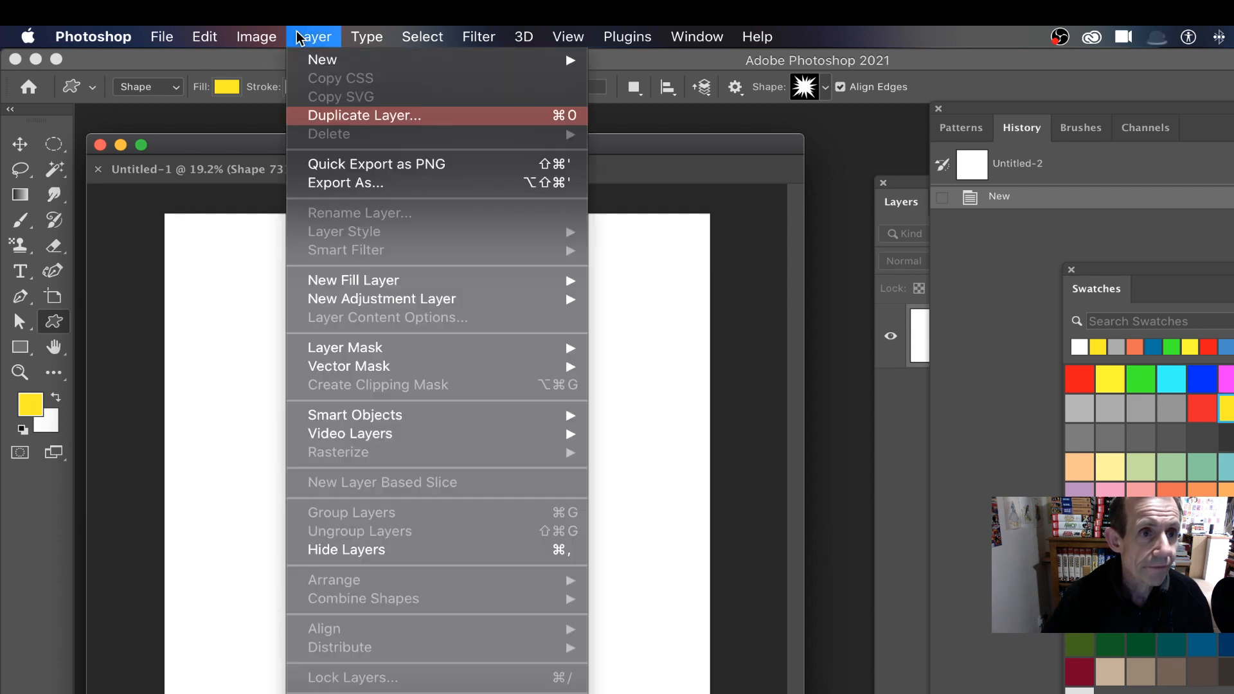
mouse_move(334, 280)
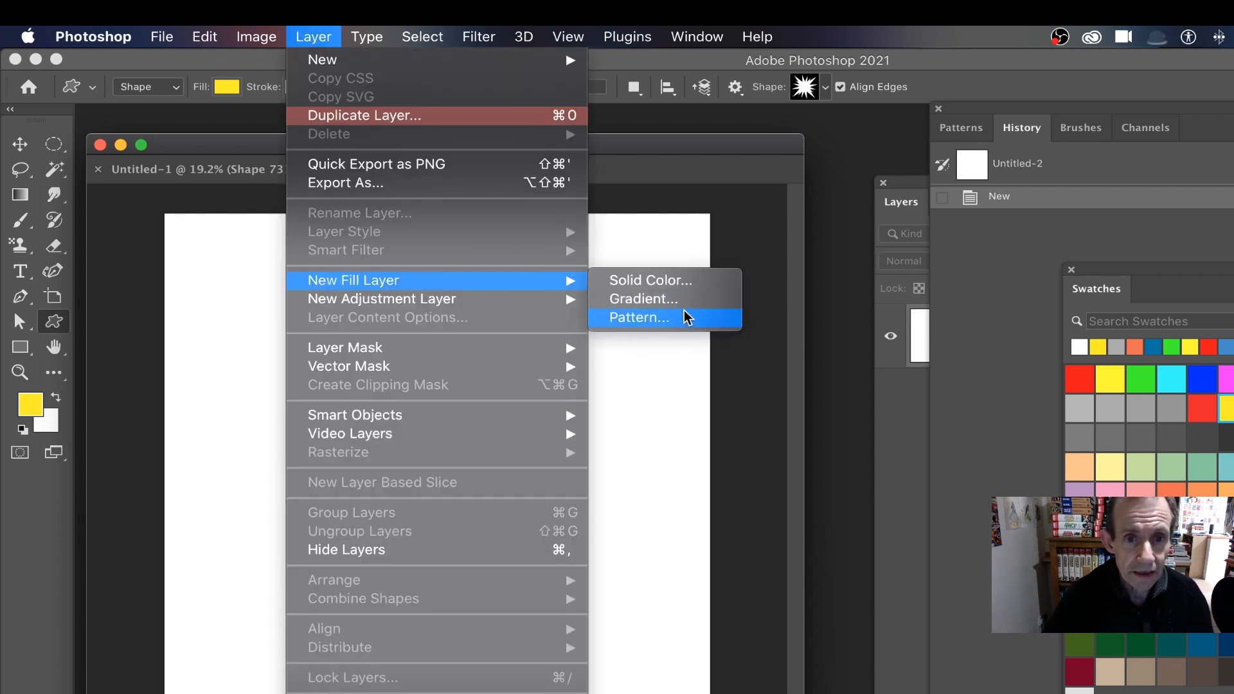
left_click(685, 318)
left_click(718, 283)
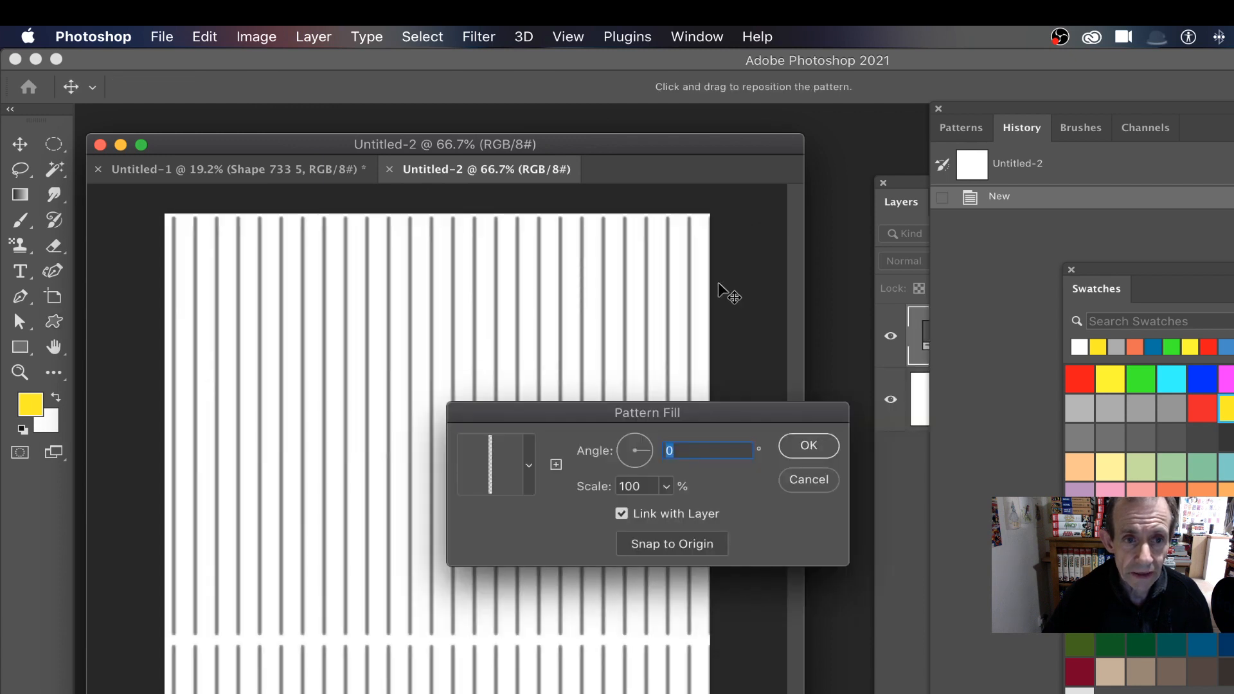
left_click(525, 455)
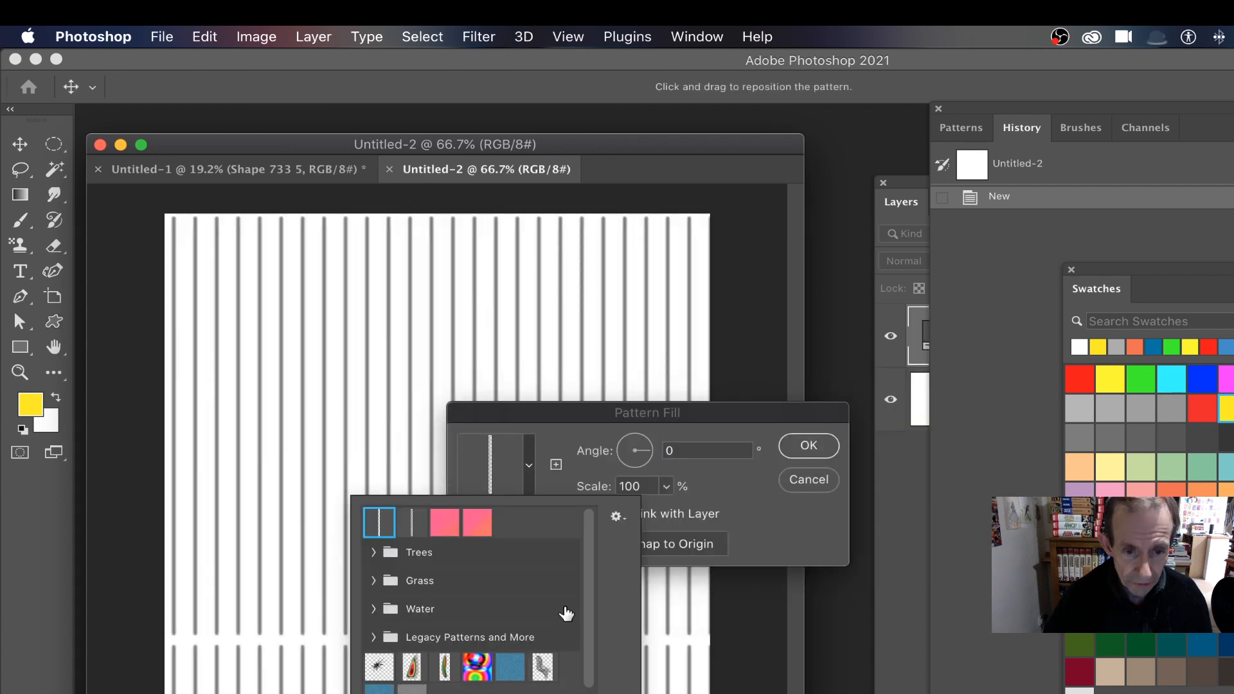
scroll(586, 622, "down", 3)
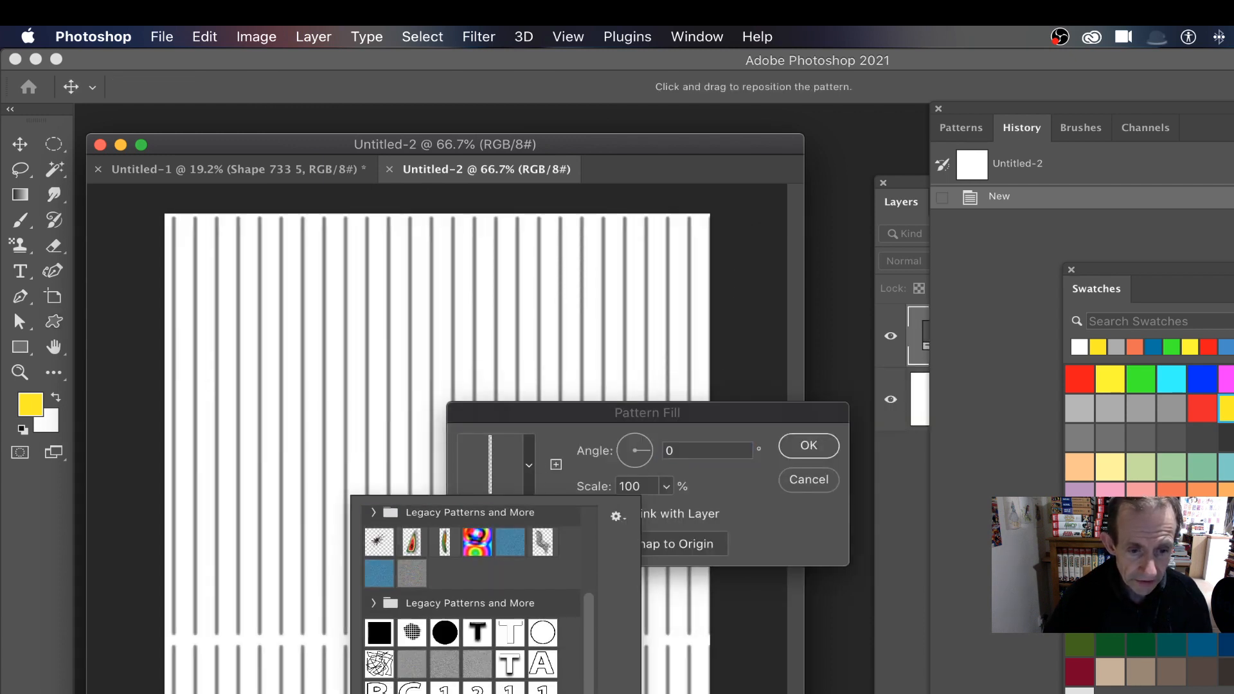
left_click(510, 542)
left_click_drag(541, 412, 674, 235)
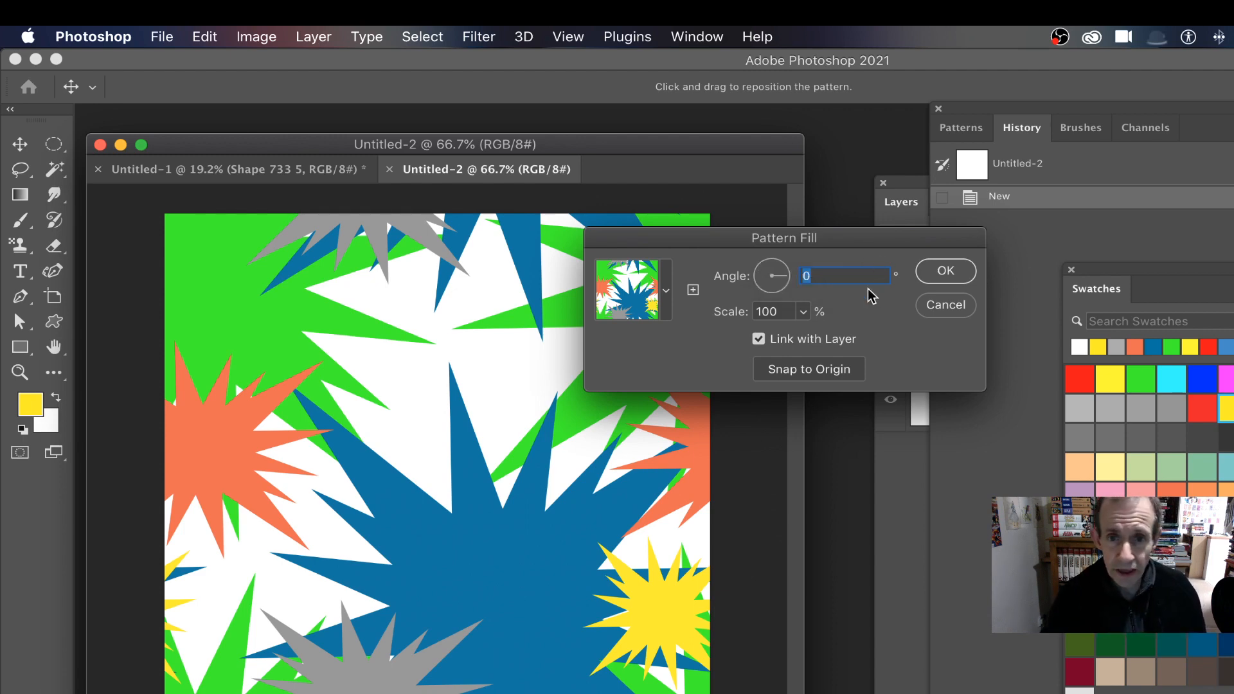
Scale the starburst pattern fill to 20%, rotate it to about -70°, and apply the fill layer
left_click(785, 309)
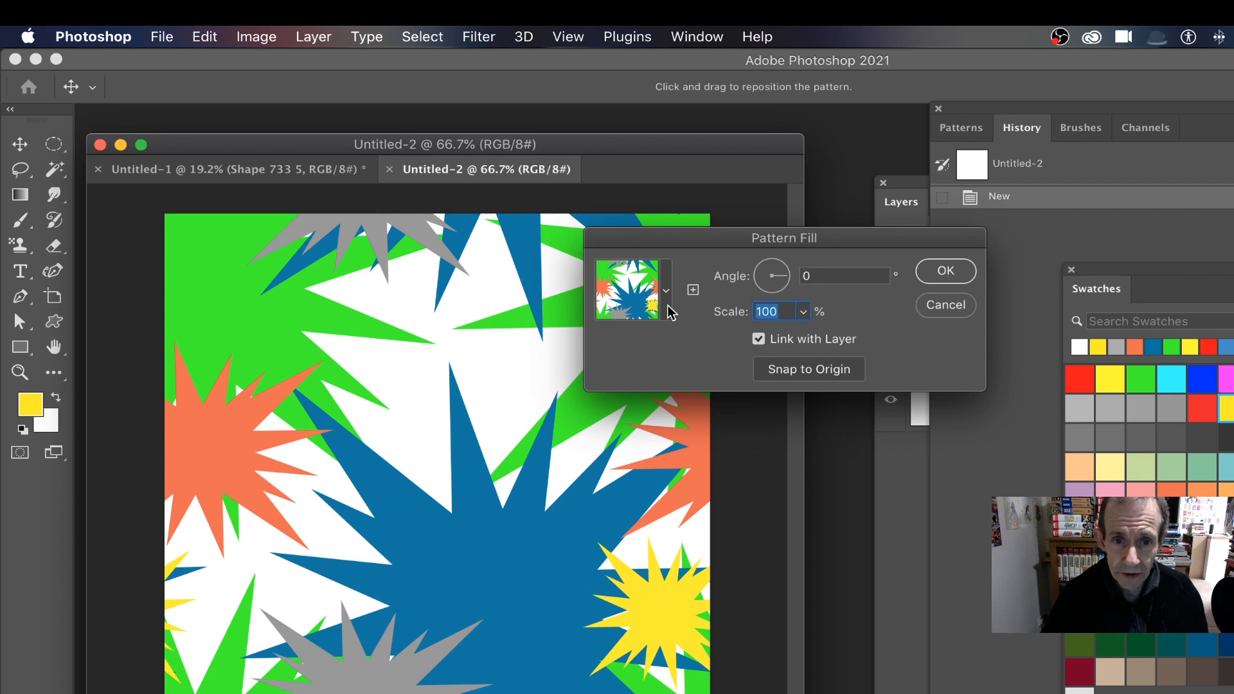
type("20")
key("Tab")
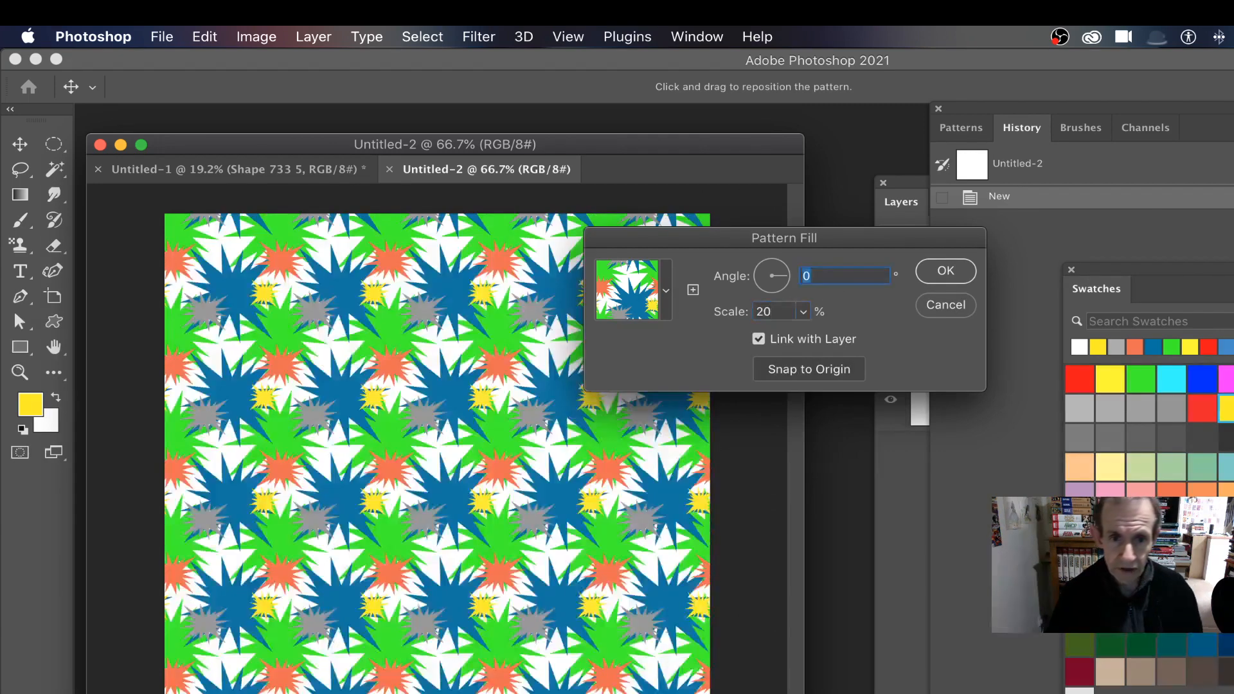
left_click_drag(789, 275, 780, 295)
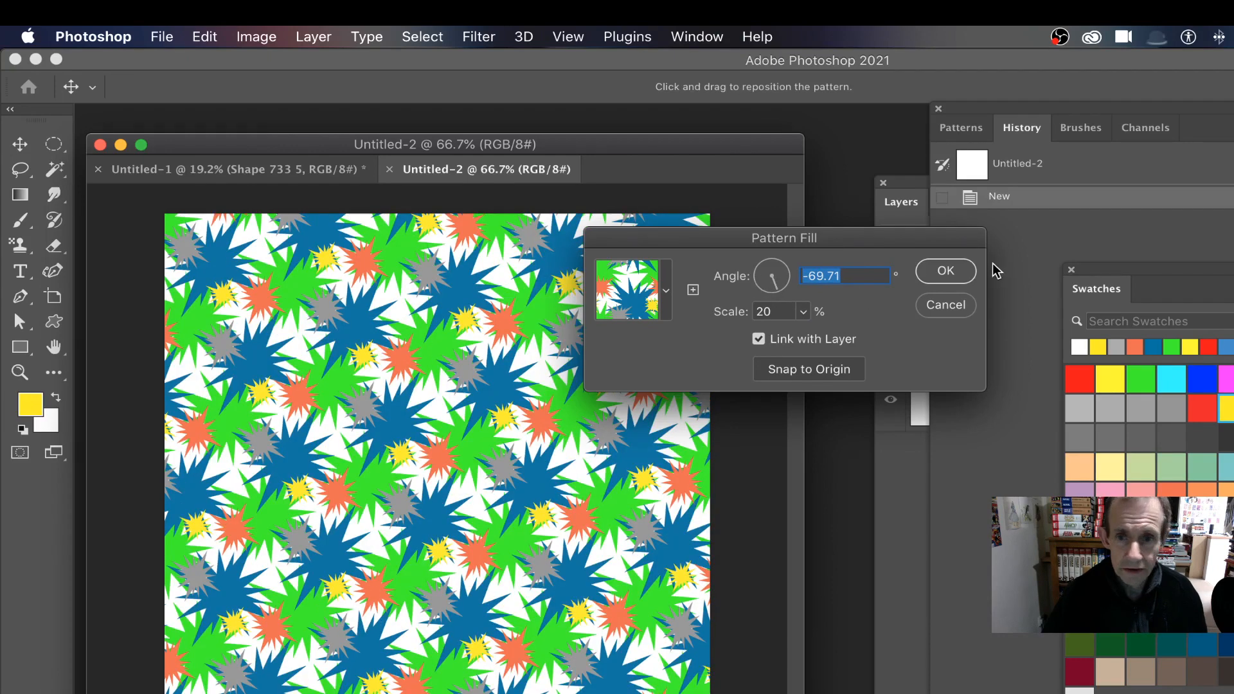
left_click(945, 270)
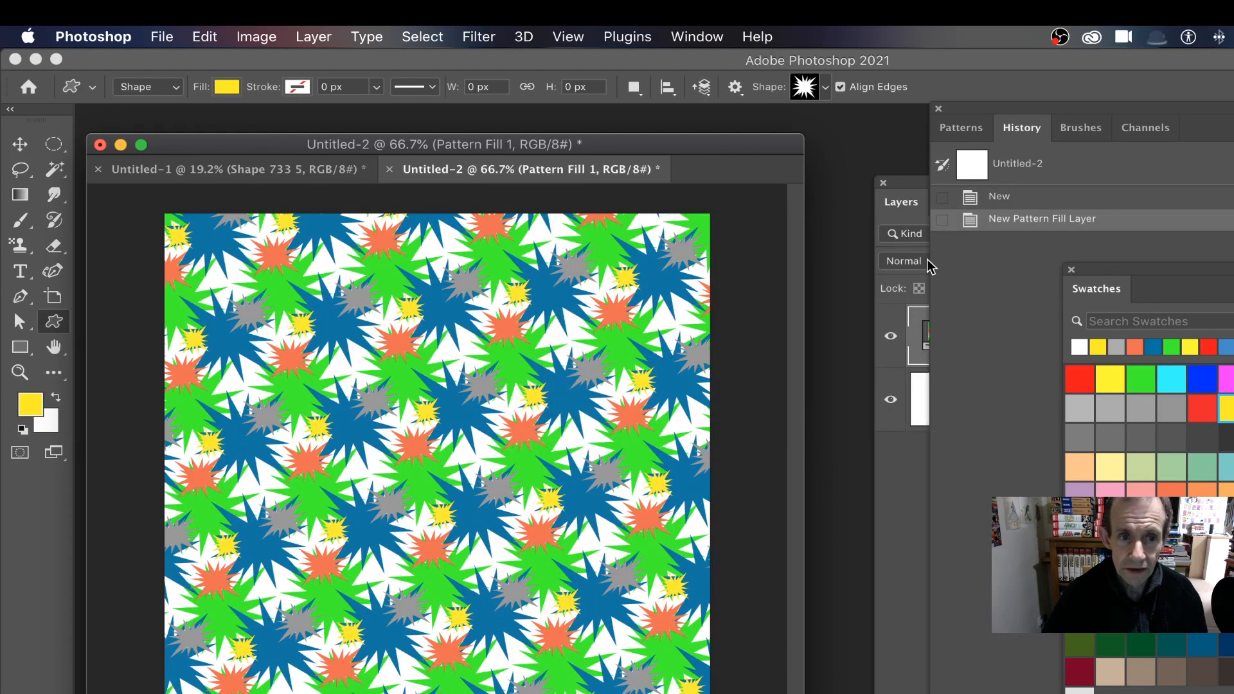
Return to the Untitled-1 document, revert it to its blank snapshot and re-enable Pattern Preview
left_click(257, 174)
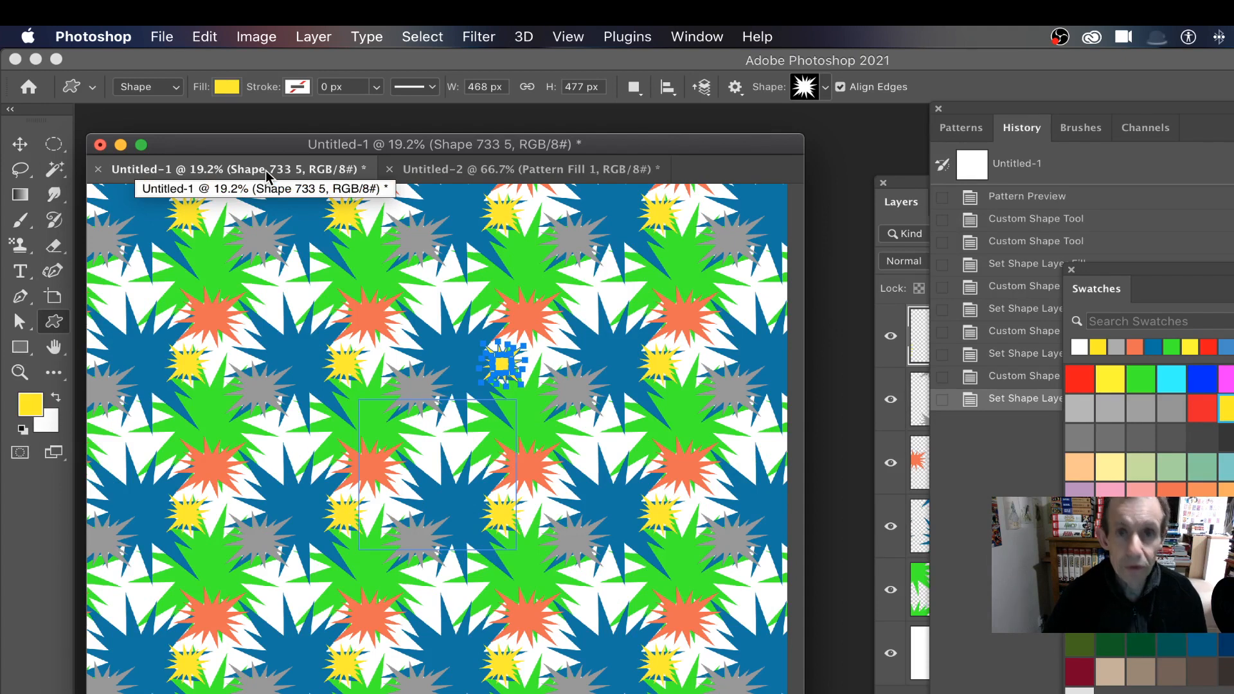
left_click(1057, 168)
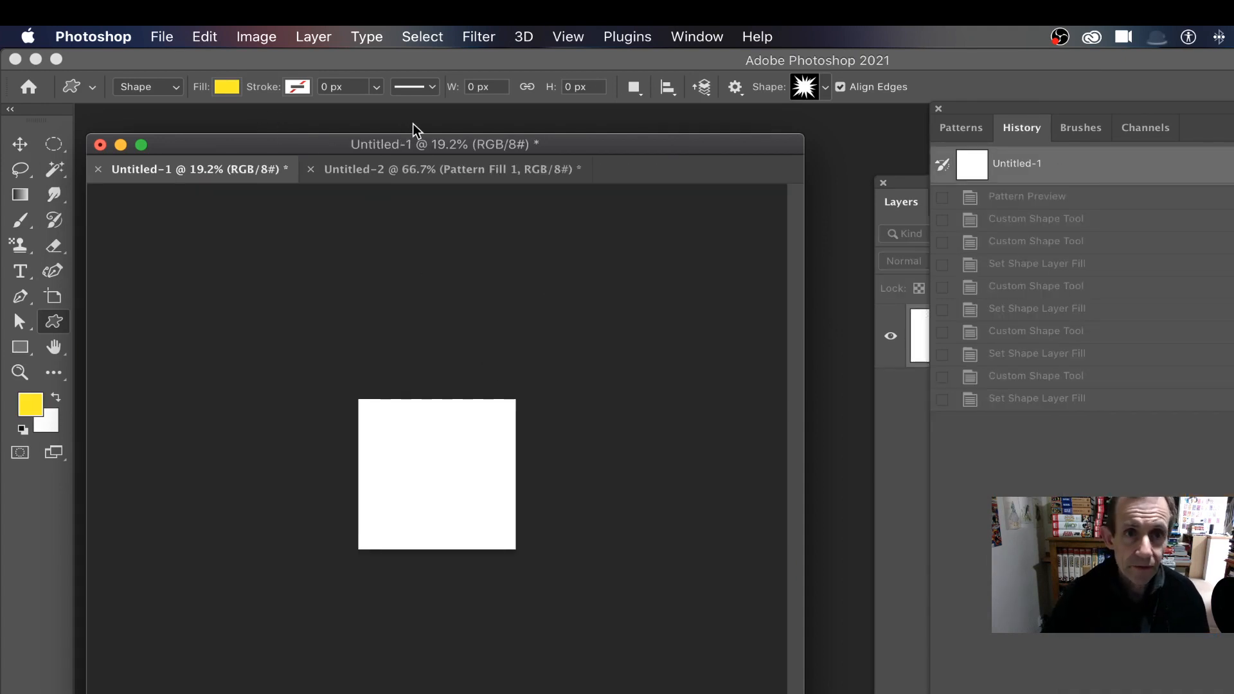
left_click(562, 37)
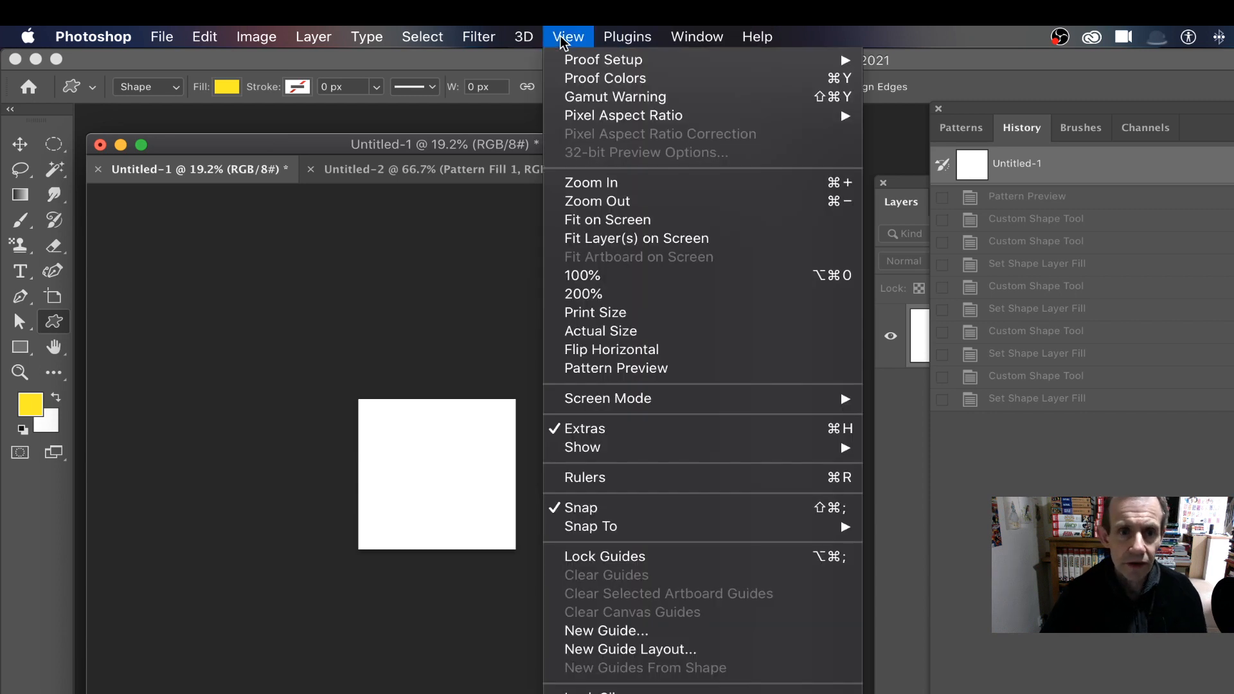
left_click(606, 373)
left_click(971, 351)
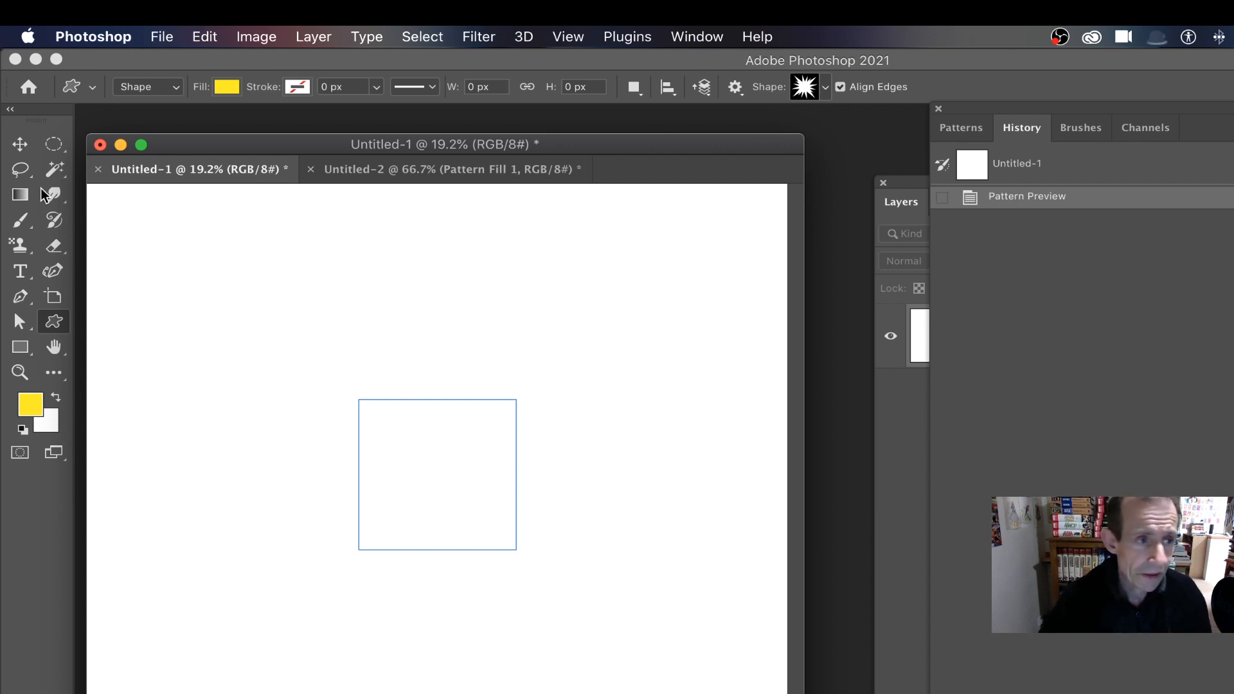
Set the Custom Shape tool to draw Pixels and choose the burst shape with fine needle-like rays
left_click(154, 87)
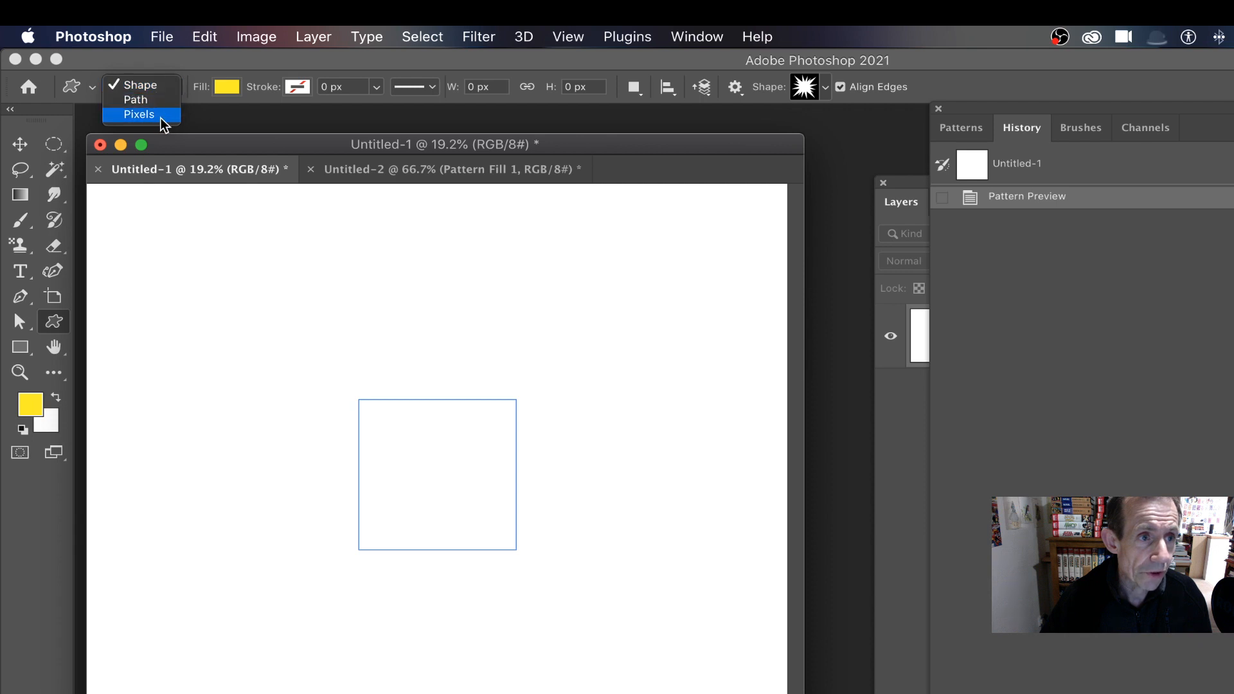
left_click(161, 117)
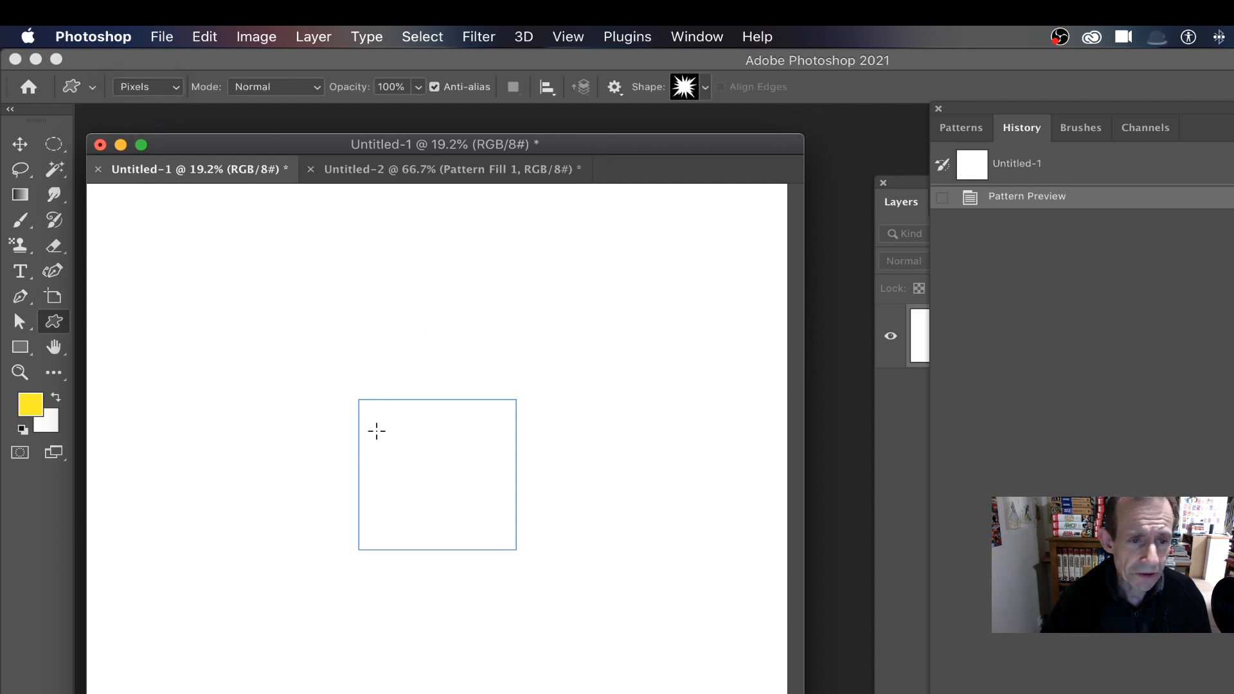
left_click(704, 87)
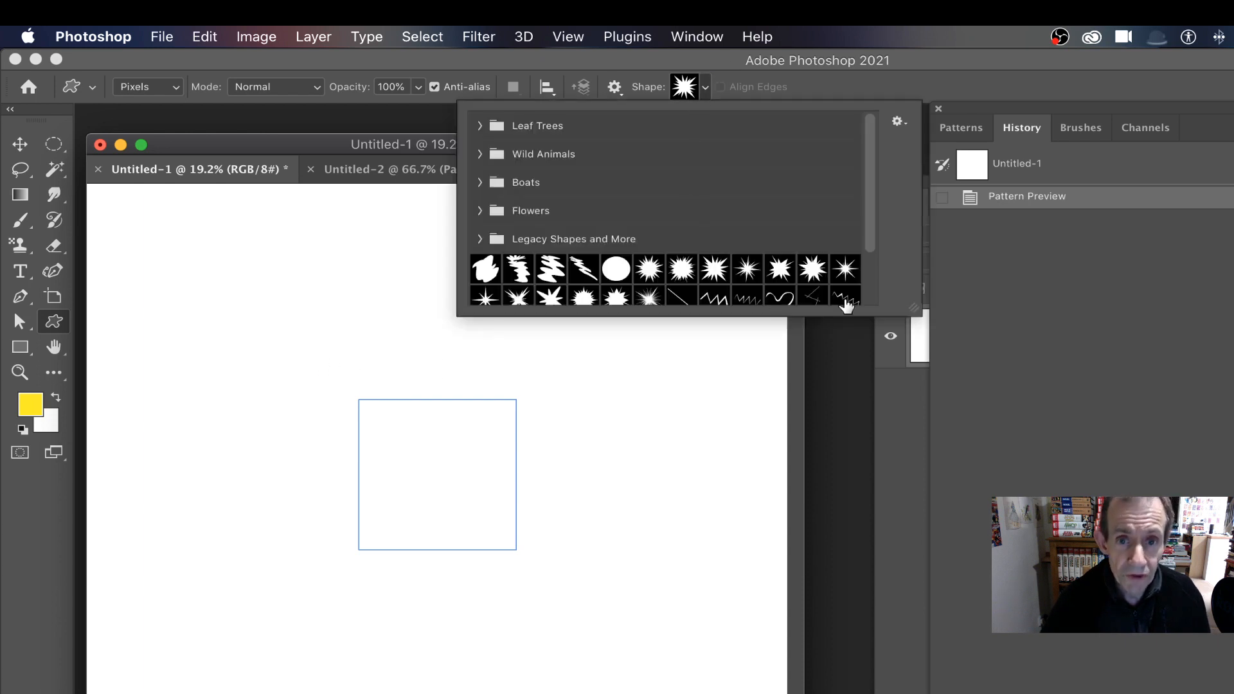
left_click_drag(867, 195, 864, 307)
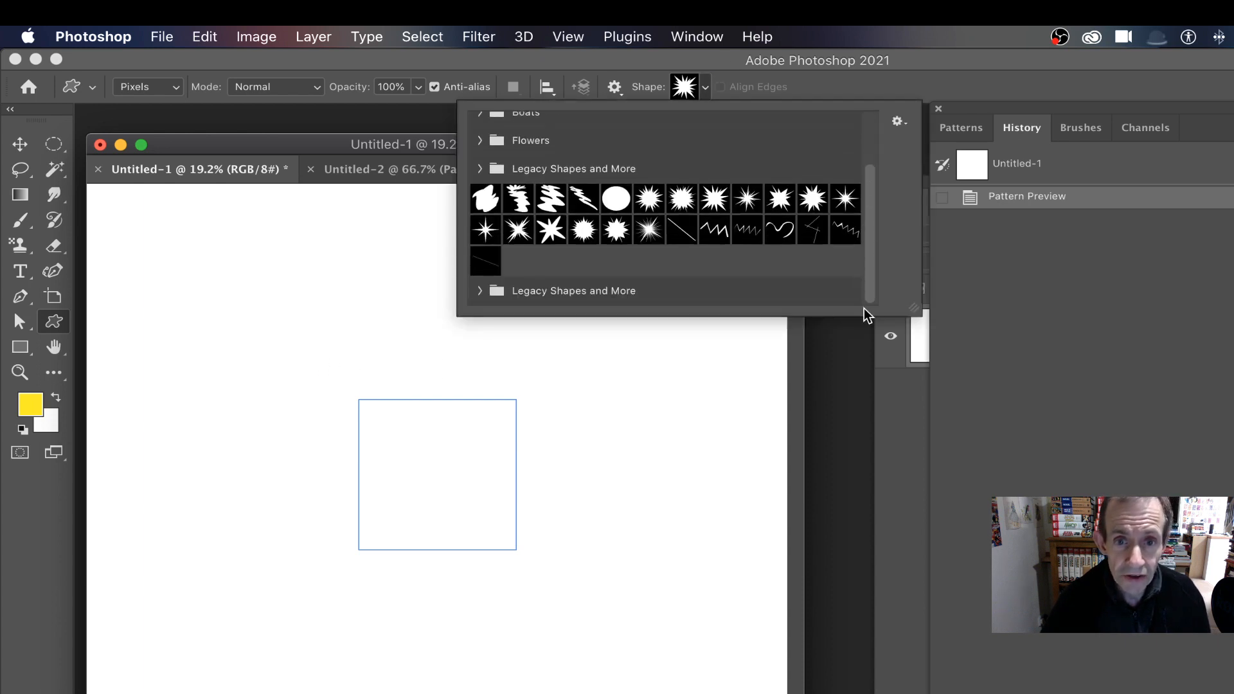
left_click(551, 229)
left_click(648, 230)
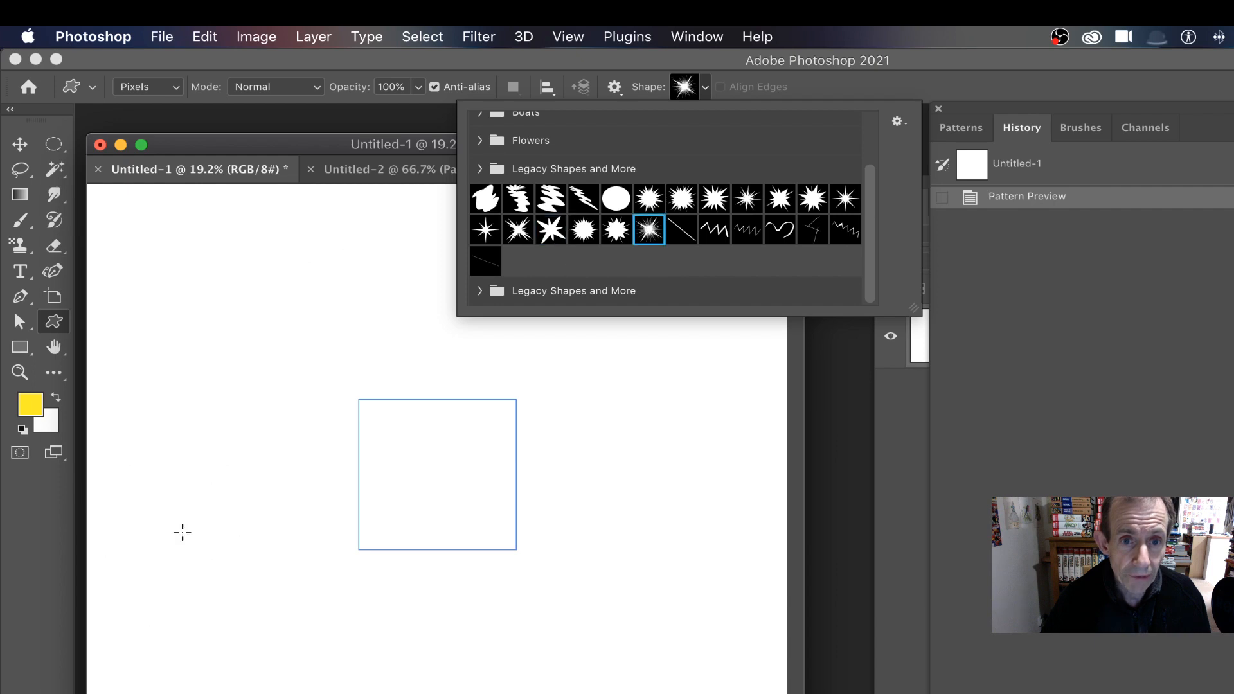
Draw an oversized yellow burst covering the tile, a large teal burst in its upper-left area and a small teal one on its left edge
left_click_drag(306, 350, 512, 449)
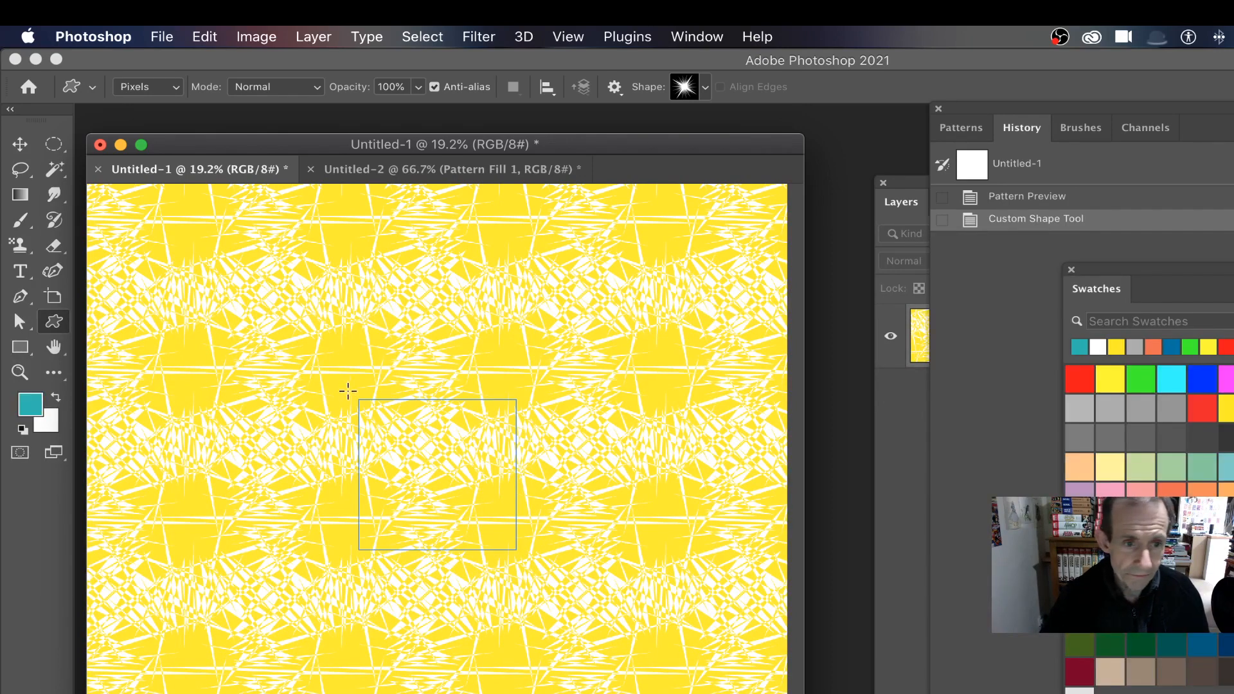
left_click_drag(344, 394, 524, 442)
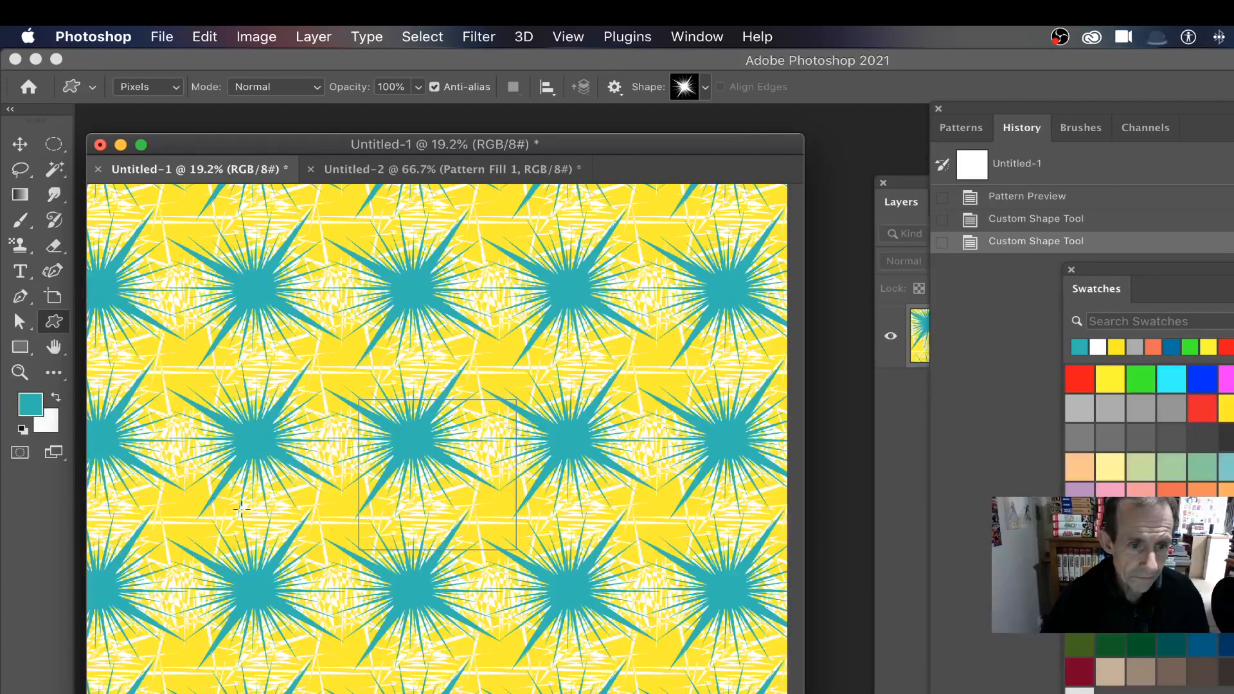
left_click_drag(346, 494, 361, 507)
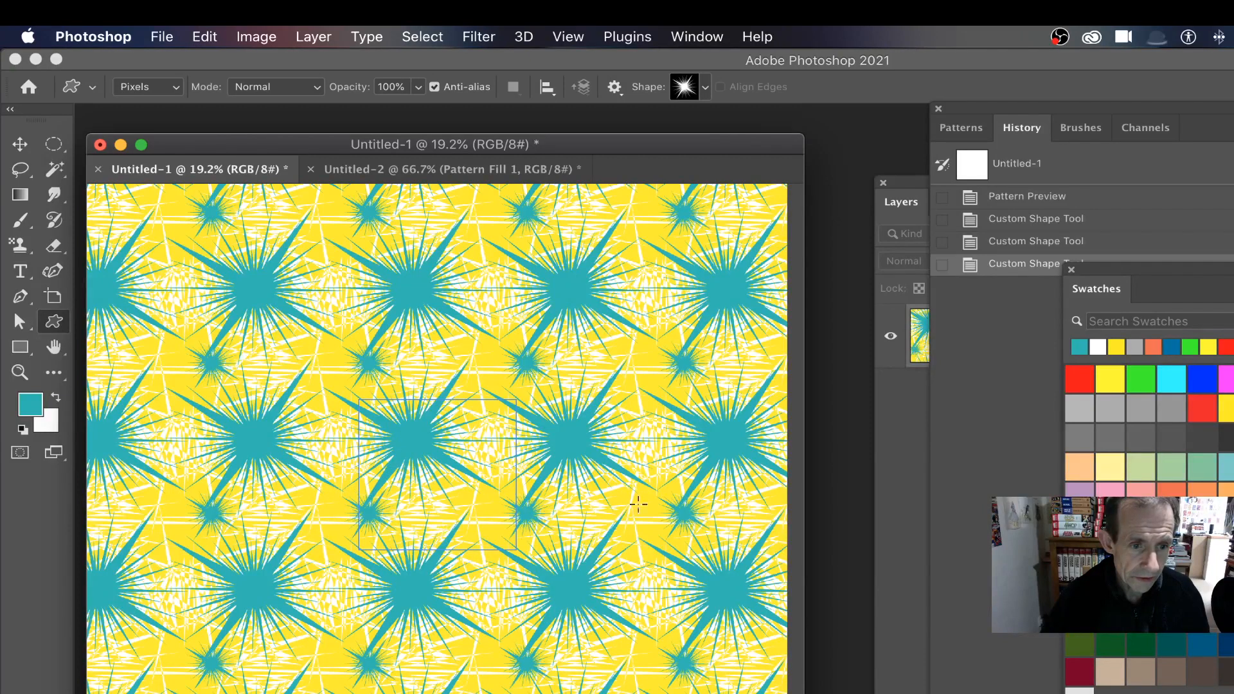
Add a light peach burst in the tile's lower-right area and a smaller one near its top edge
left_click(1079, 470)
left_click_drag(416, 450, 540, 564)
left_click_drag(458, 405, 511, 406)
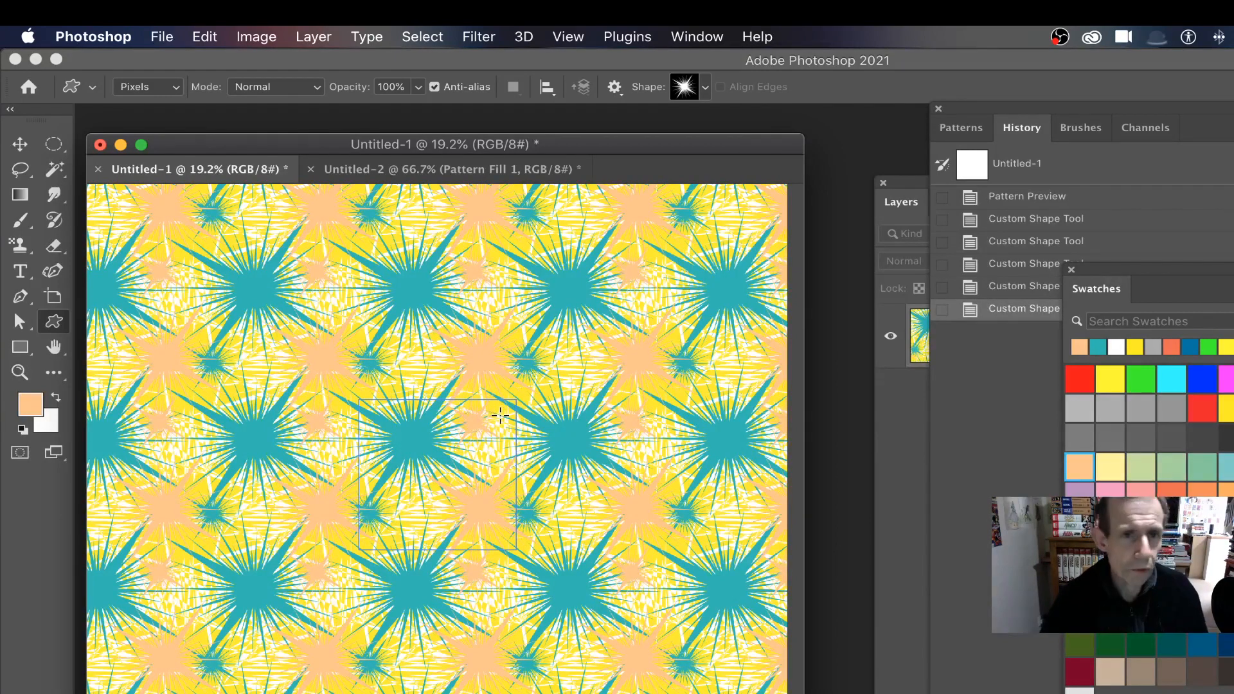
Apply a Gaussian Blur with a 59-pixel radius to the burst tile, and undo it
left_click(480, 36)
mouse_move(532, 316)
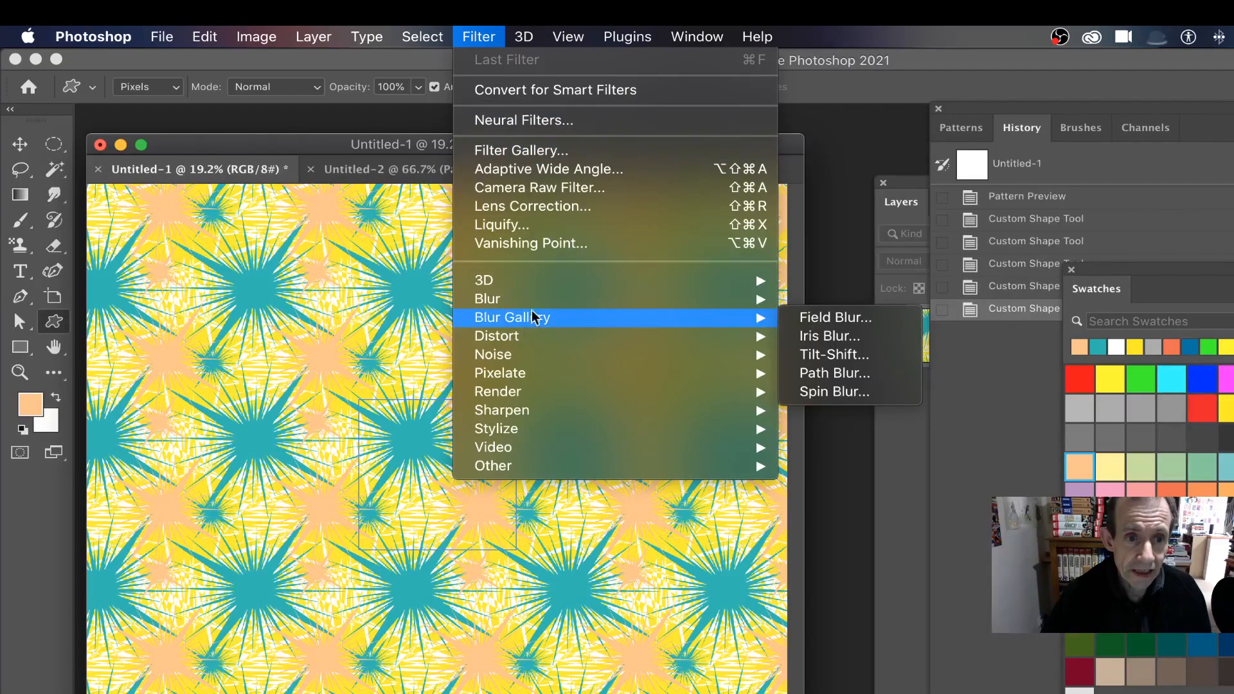
mouse_move(662, 300)
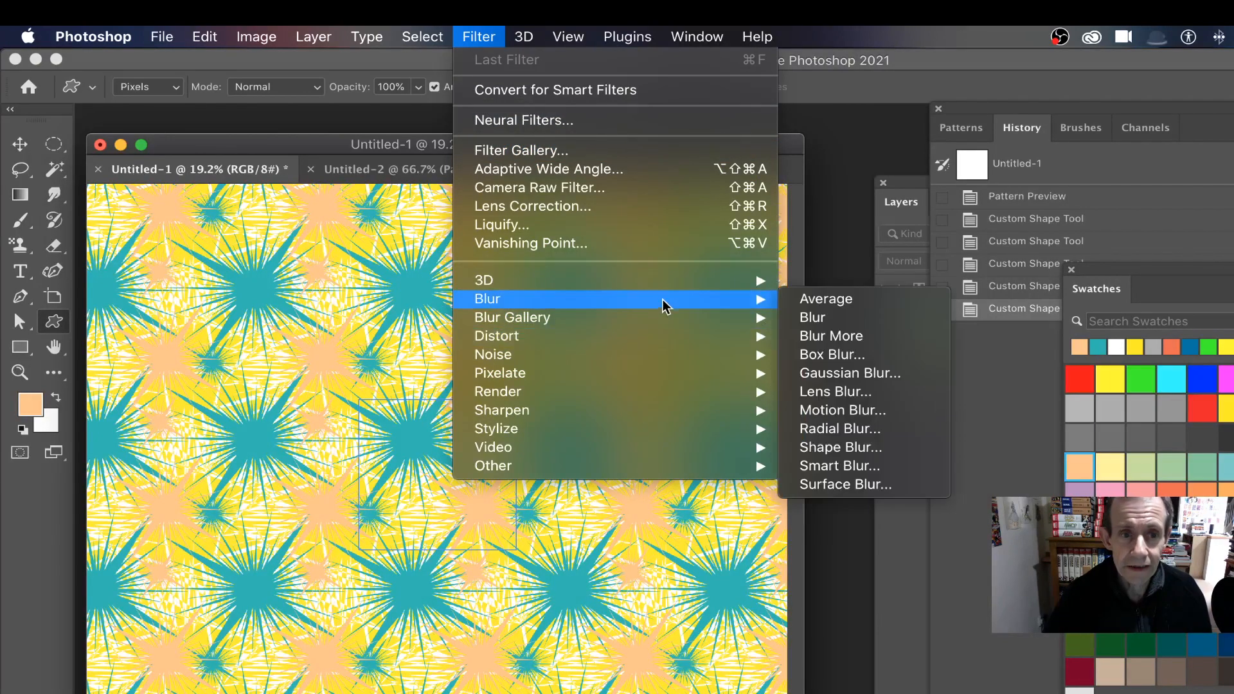
left_click(879, 377)
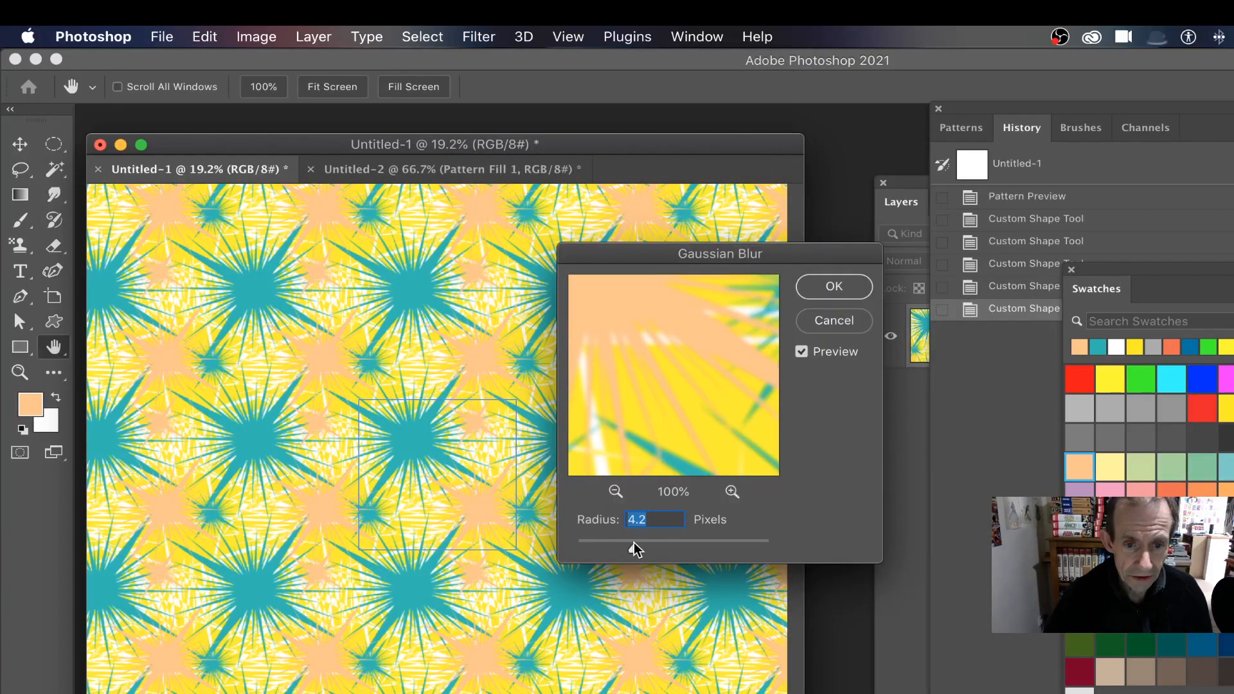
left_click_drag(634, 543, 686, 543)
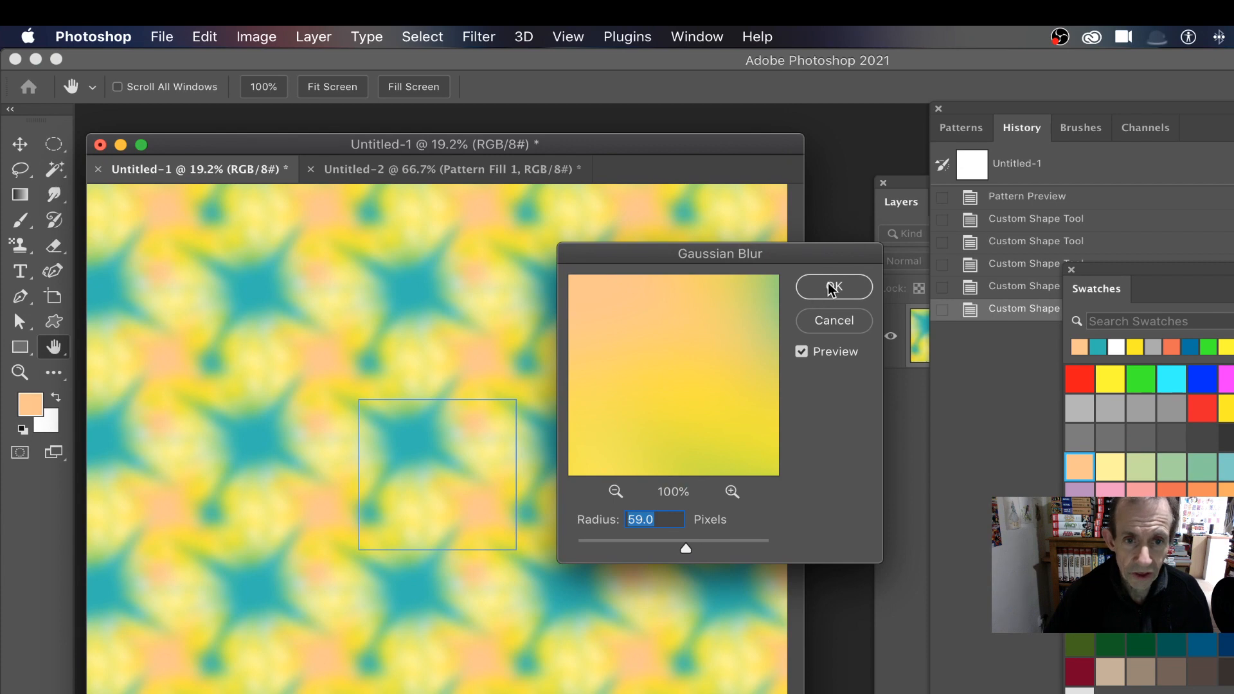
left_click(830, 288)
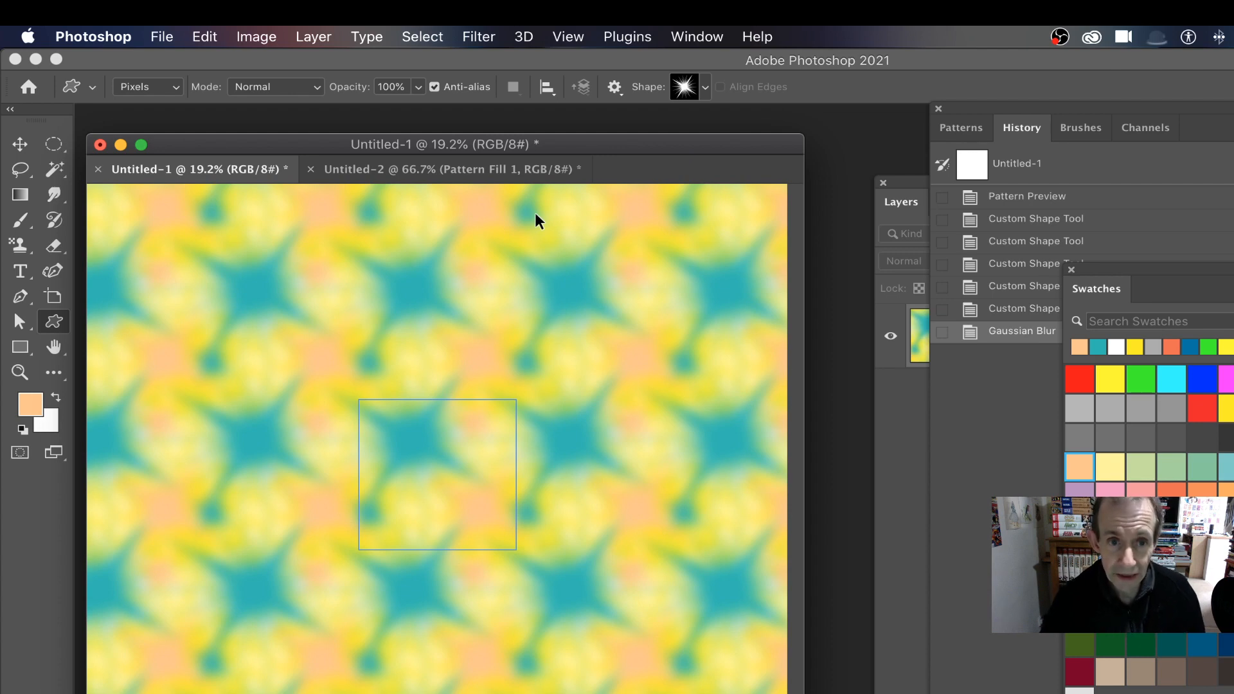
key("super+z")
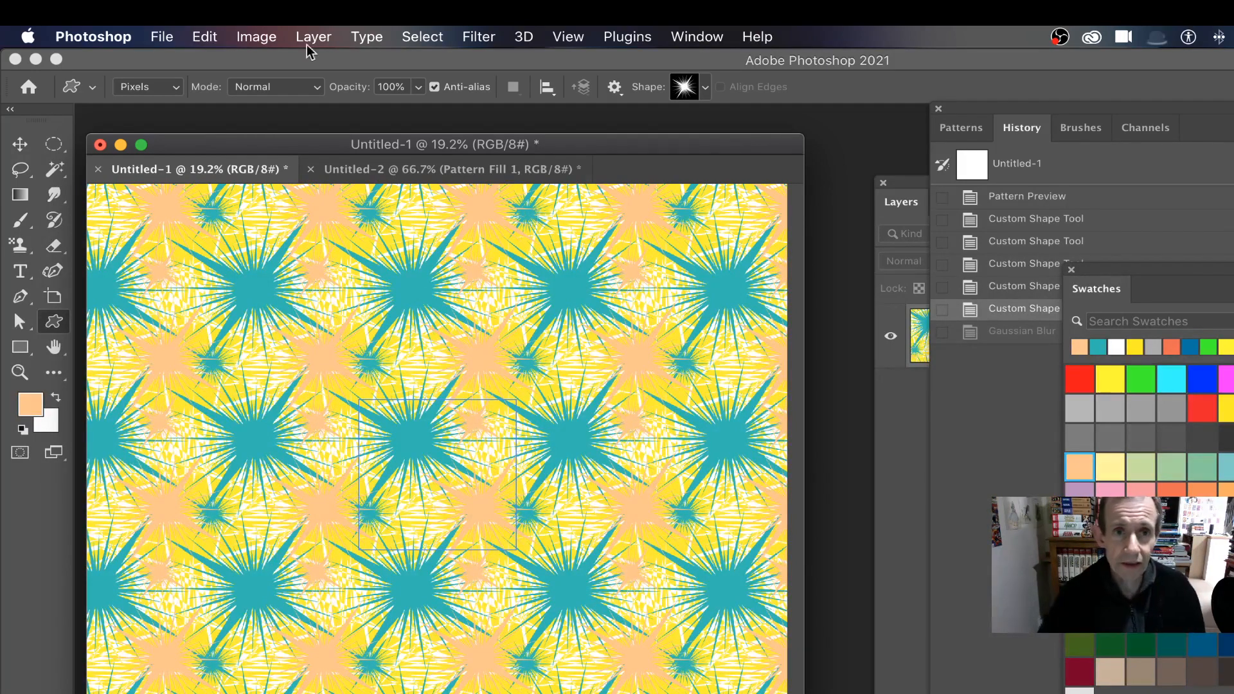
Open the Liquify filter on the burst tile and leave it without distorting anything
left_click(476, 37)
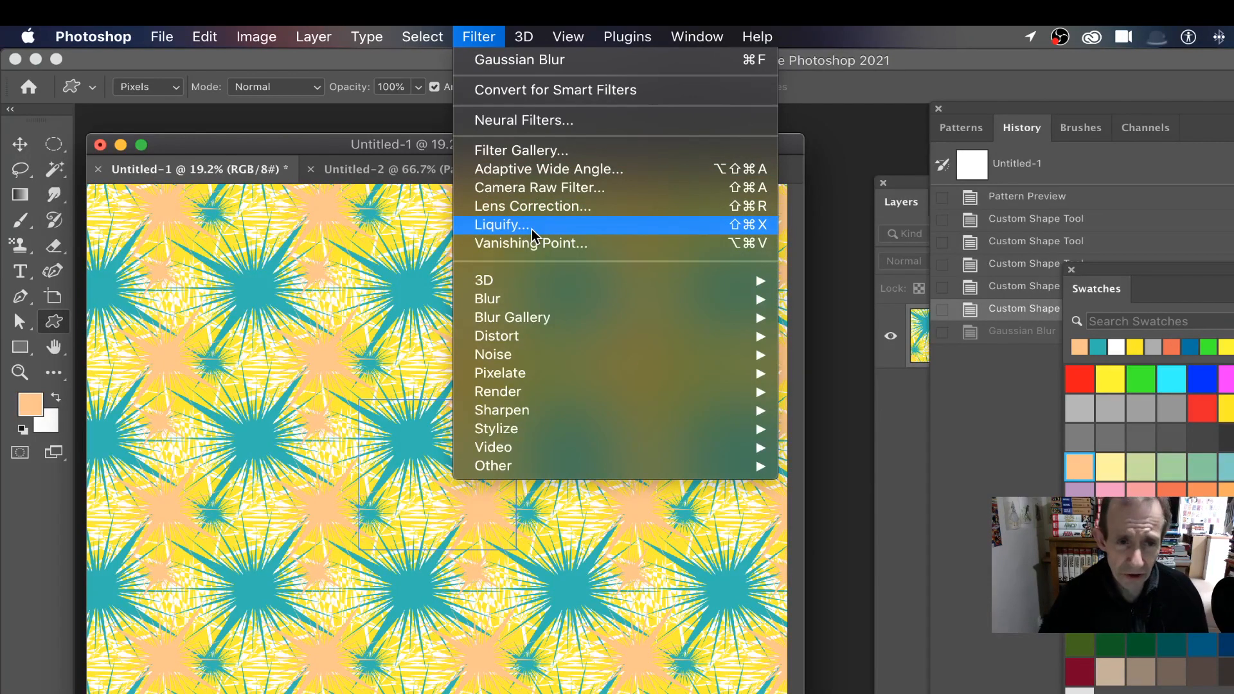
left_click(495, 226)
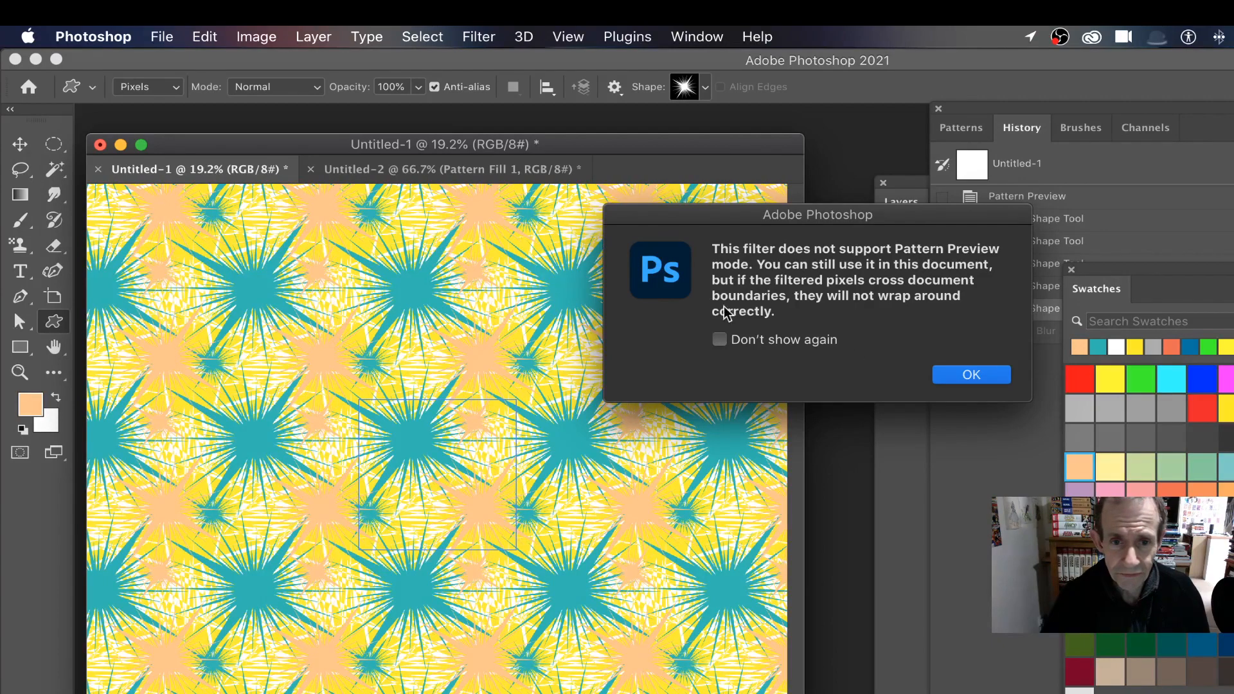
left_click(971, 376)
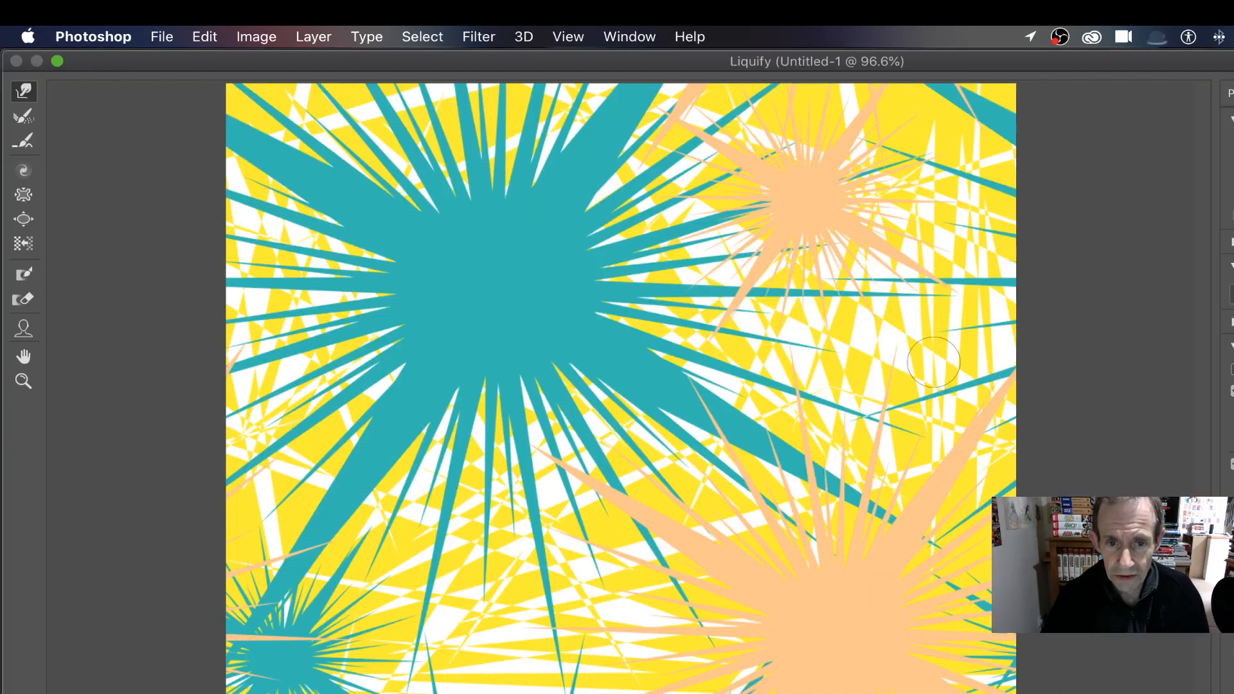
key("Escape")
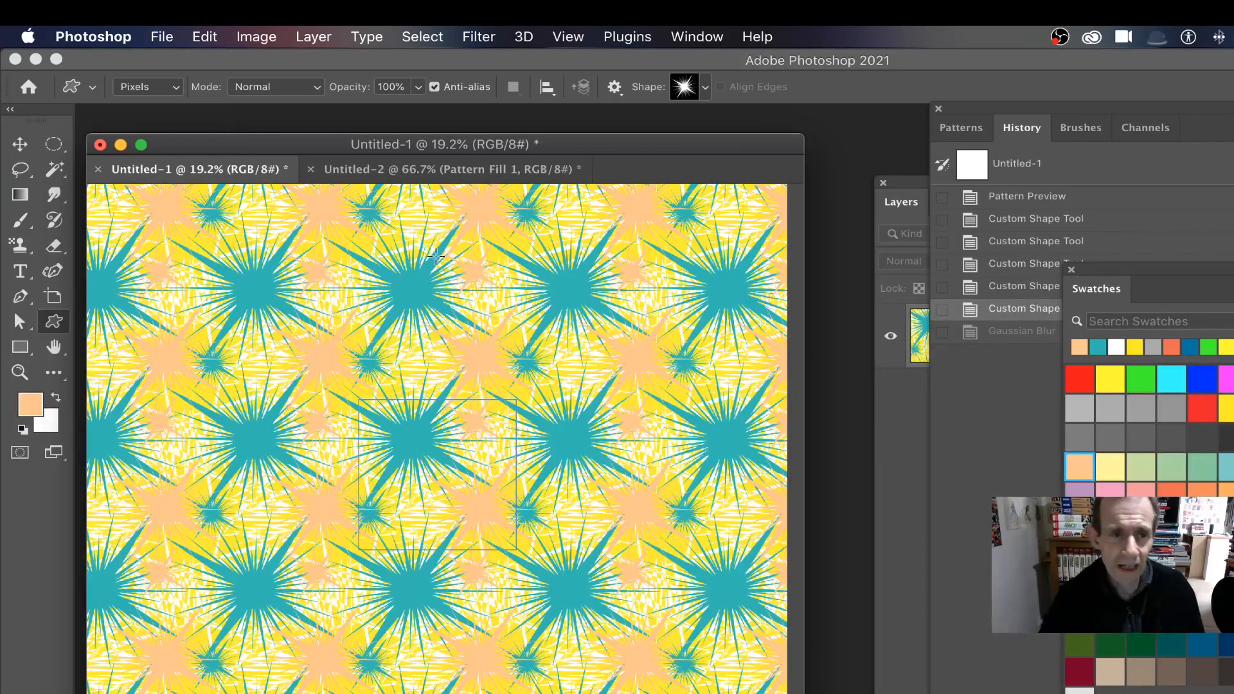
Define the yellow, teal and peach burst tile as a pattern, accepting the default name
left_click(204, 37)
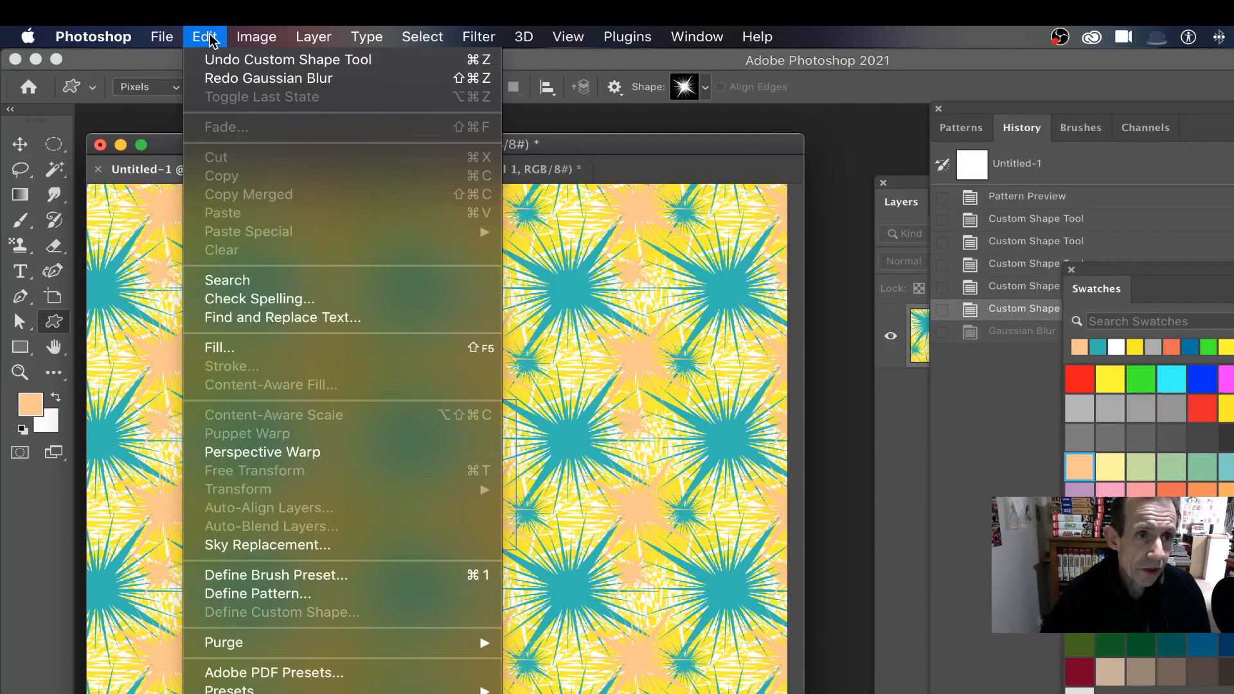
left_click(254, 594)
left_click(681, 346)
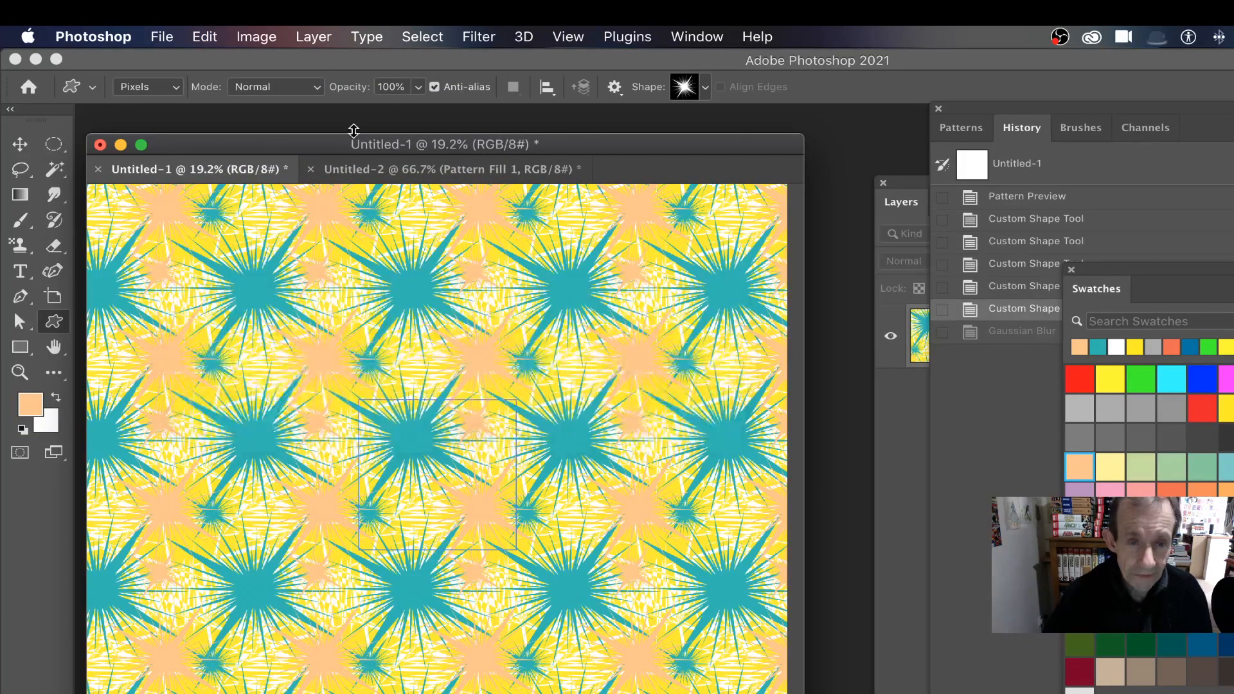
Recolor the burst tile with a Hue/Saturation adjustment, setting Hue to +121 and Saturation to -63
left_click(261, 39)
mouse_move(435, 97)
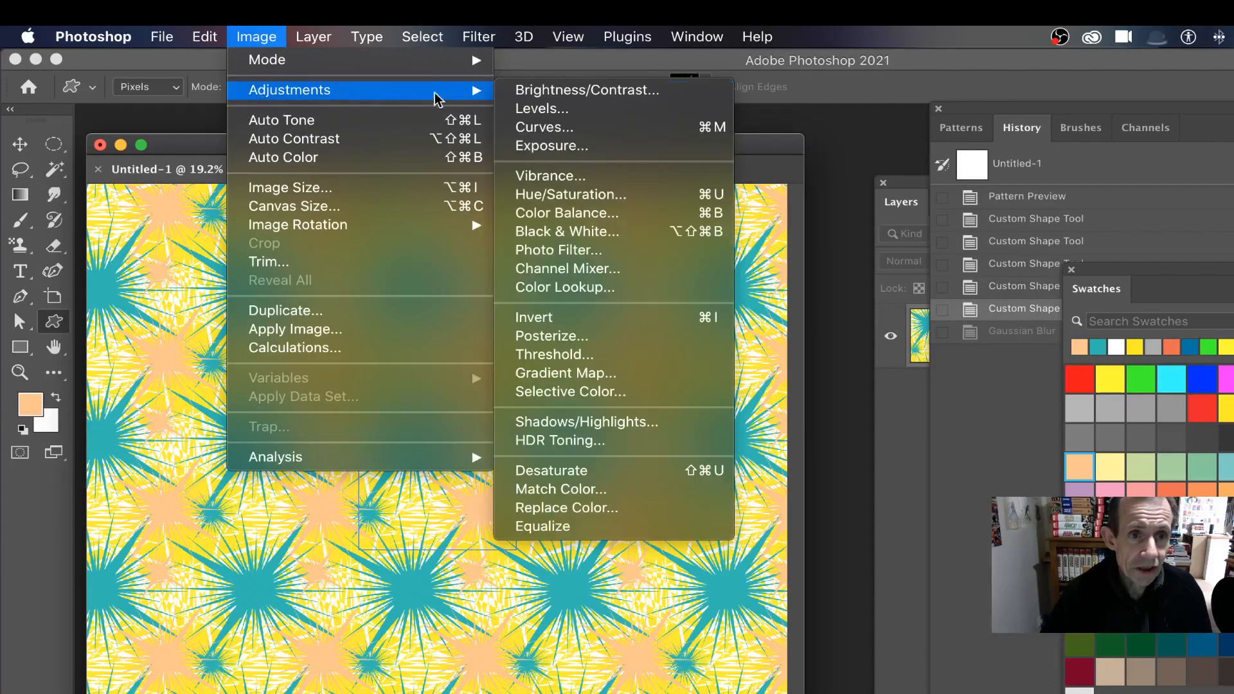
left_click(621, 194)
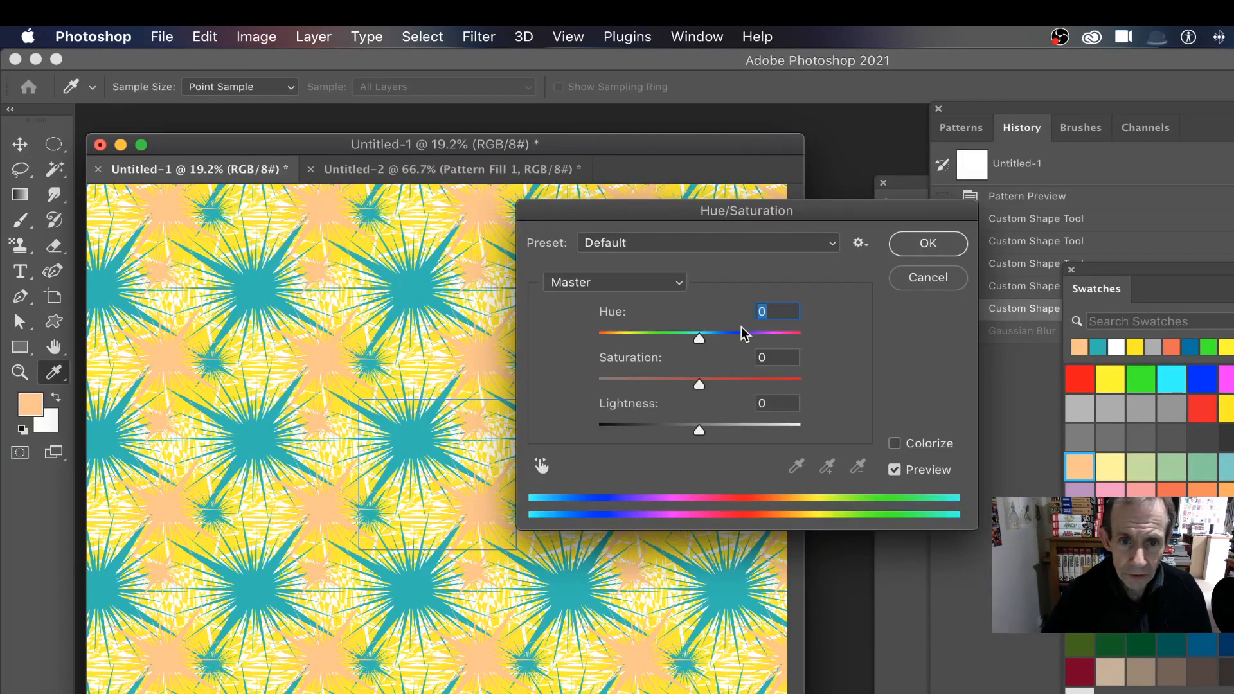
left_click_drag(744, 335, 777, 338)
left_click_drag(699, 383, 635, 373)
left_click(928, 243)
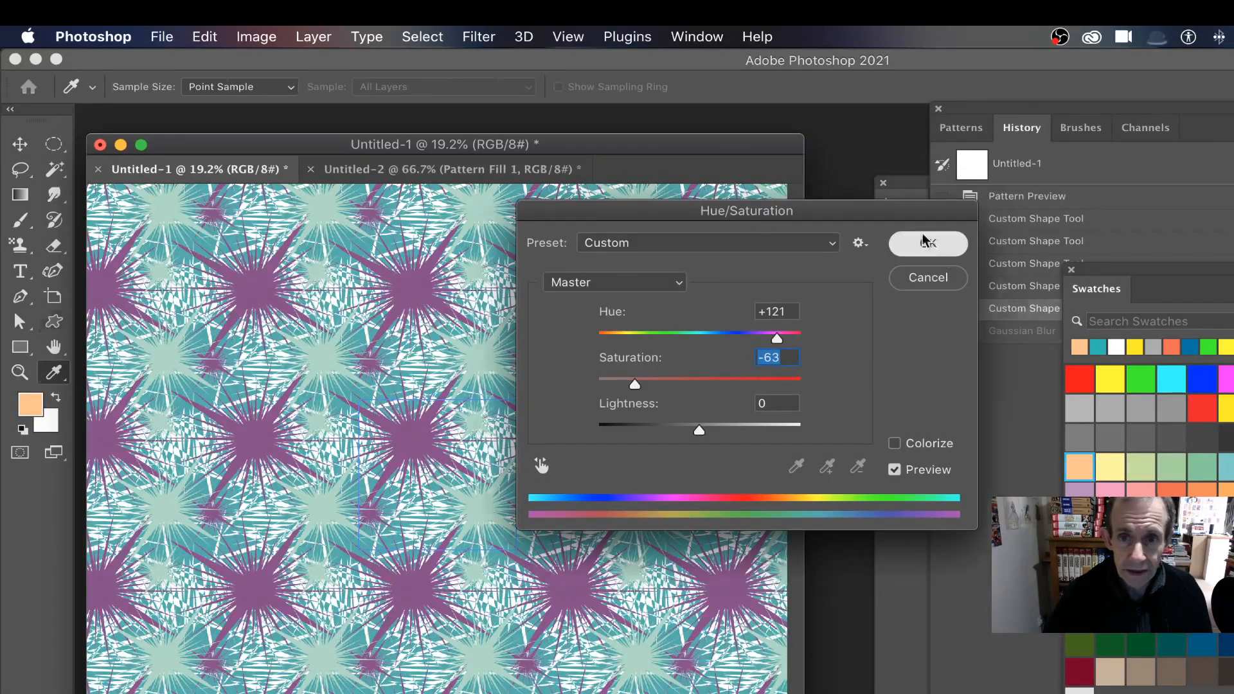
Save the recolored purple and teal burst tile as another pattern under its default name
left_click(204, 38)
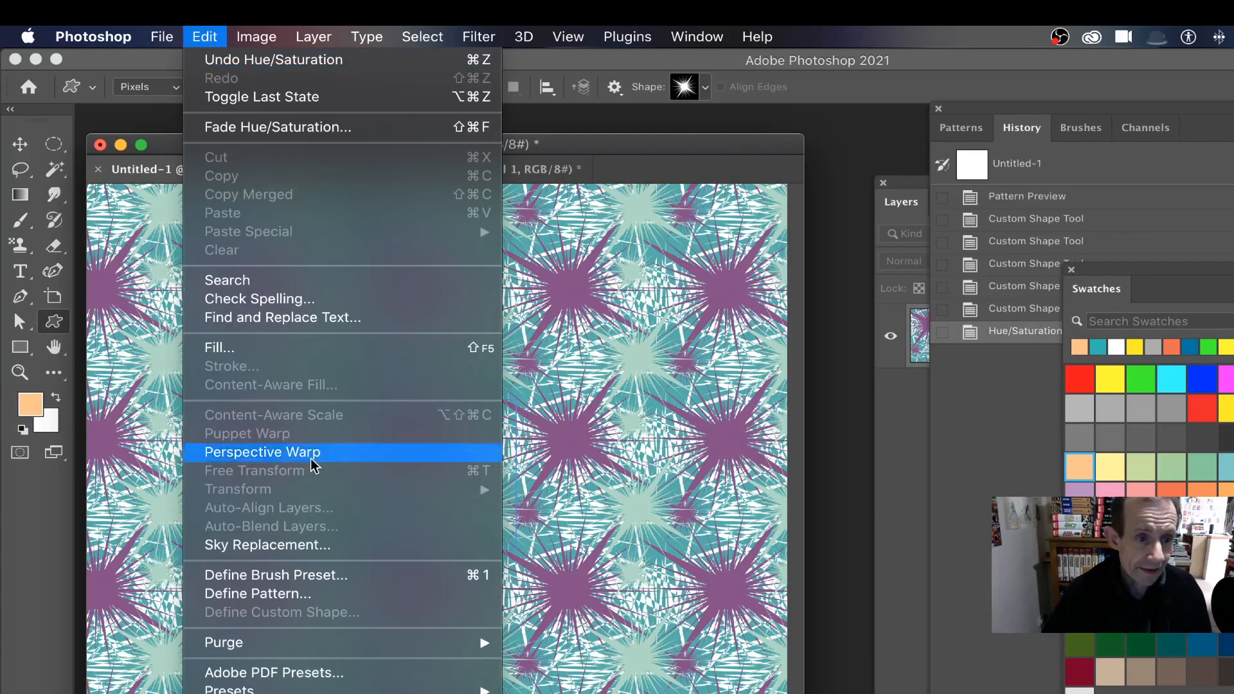
left_click(315, 595)
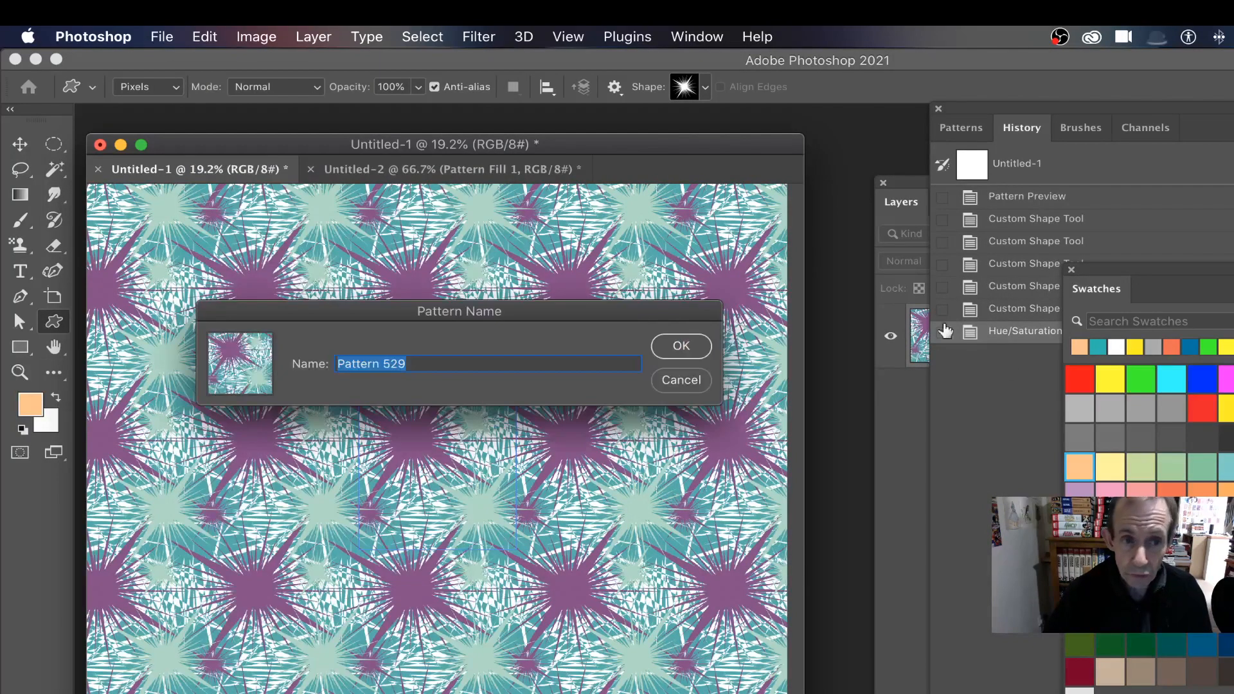
left_click(681, 347)
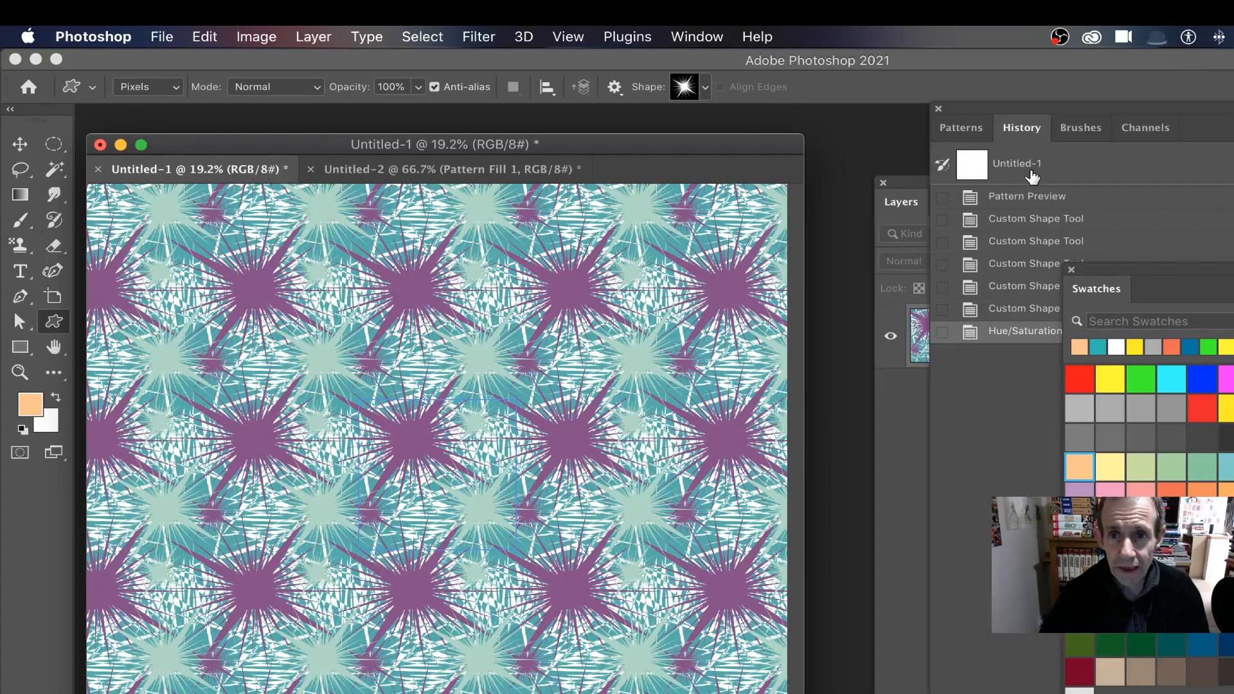
Step the document's history back to the blank Pattern Preview state
left_click(1039, 289)
left_click(1054, 243)
left_click(1054, 218)
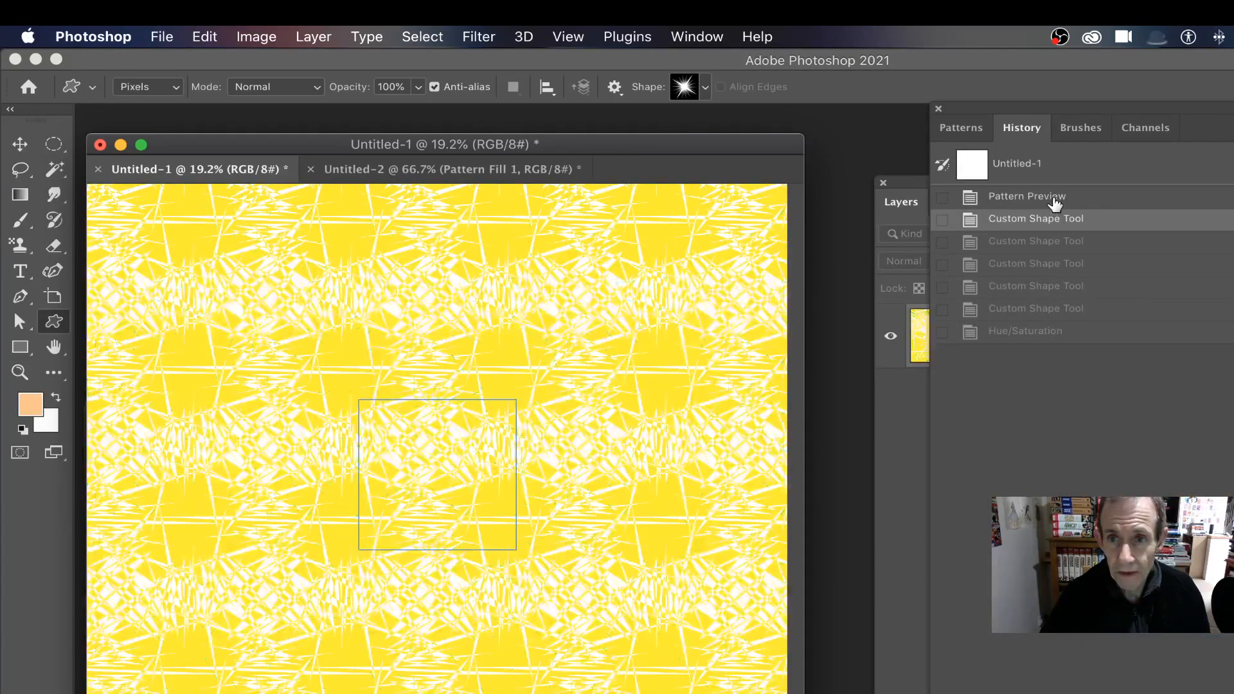
left_click(1054, 199)
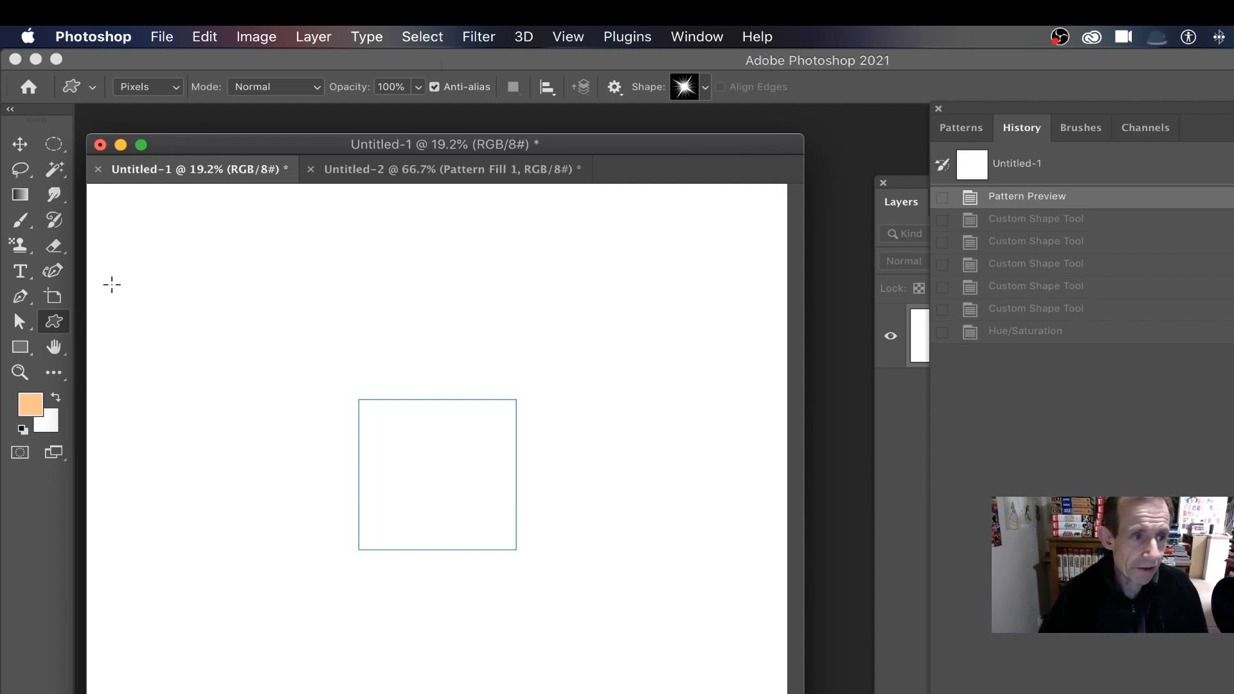
With the Ellipse tool, draw a large peach circle over the tile's upper-left corner and a smaller one near its centre
left_click(10, 352)
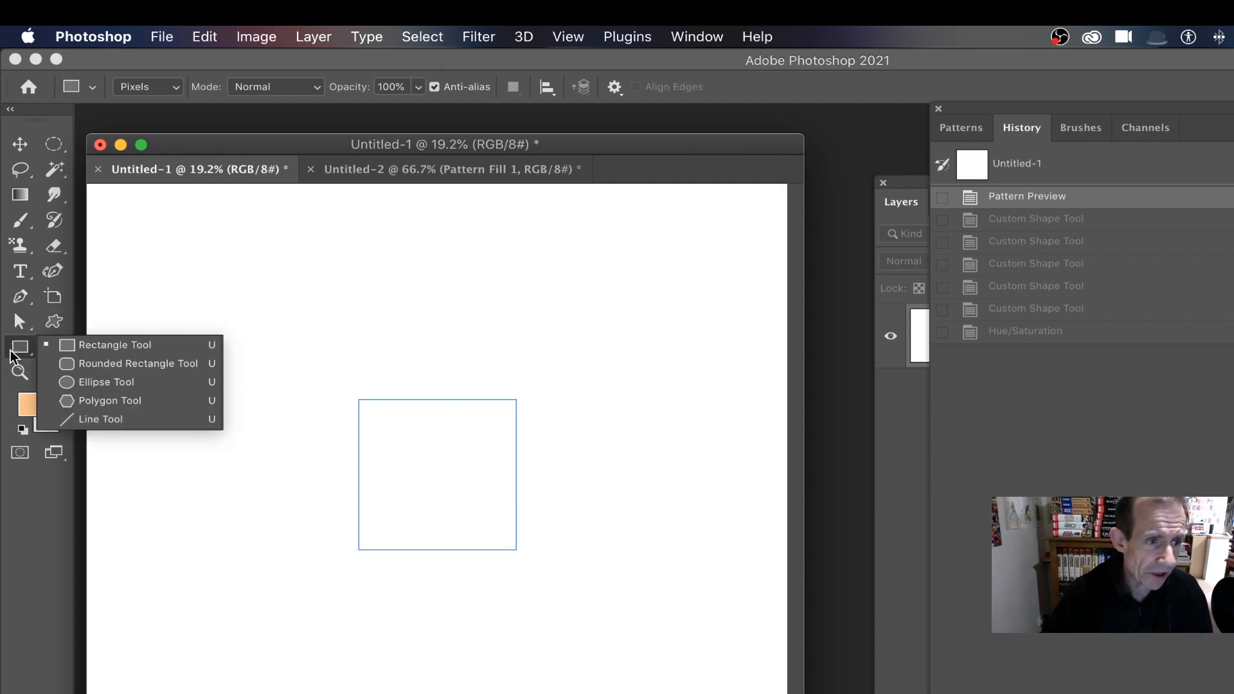
left_click(104, 380)
left_click_drag(318, 336, 481, 384)
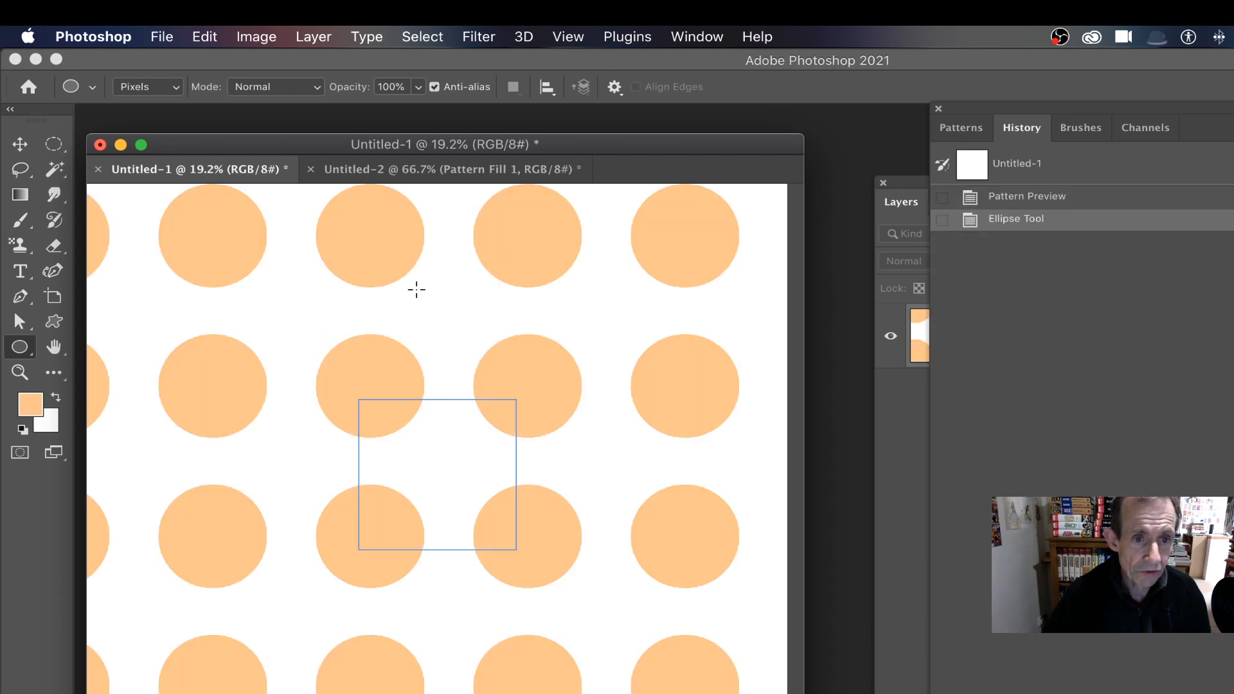
left_click_drag(414, 287, 477, 349)
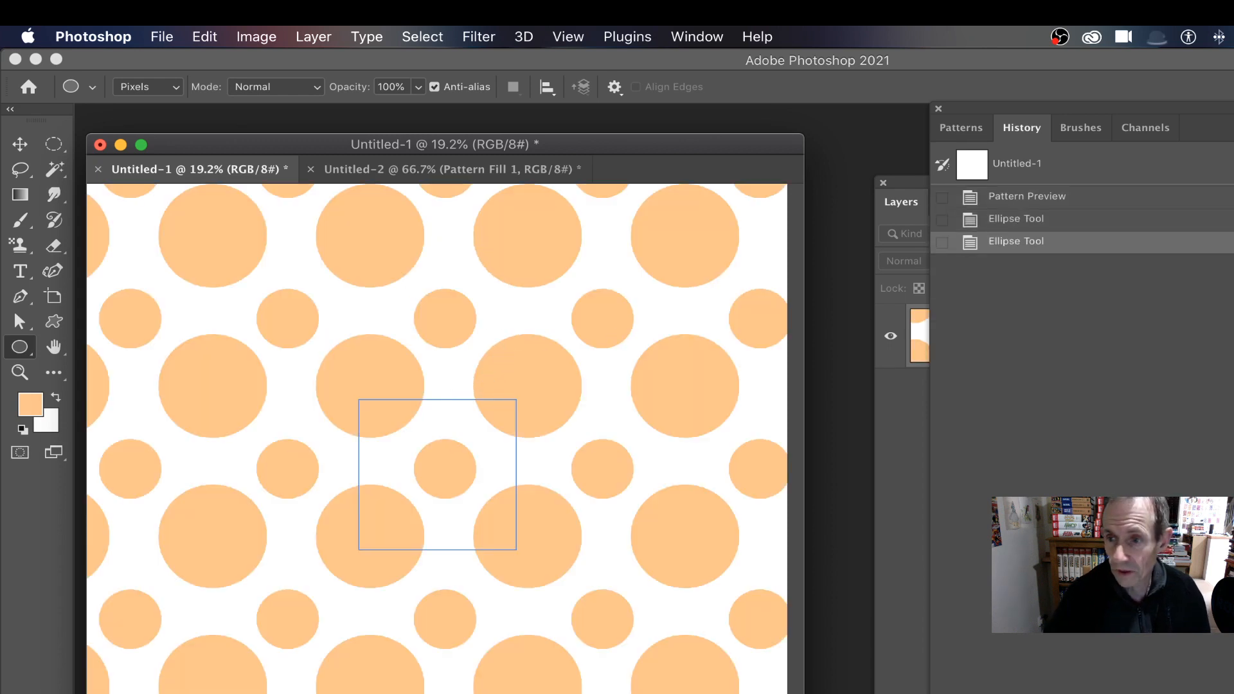
Add three pink dots to the tile: one on its side edge, one near its top and a tiny one in its lower part
left_click(1231, 289)
left_click(1230, 379)
left_click_drag(497, 440, 525, 456)
left_click_drag(432, 404, 462, 430)
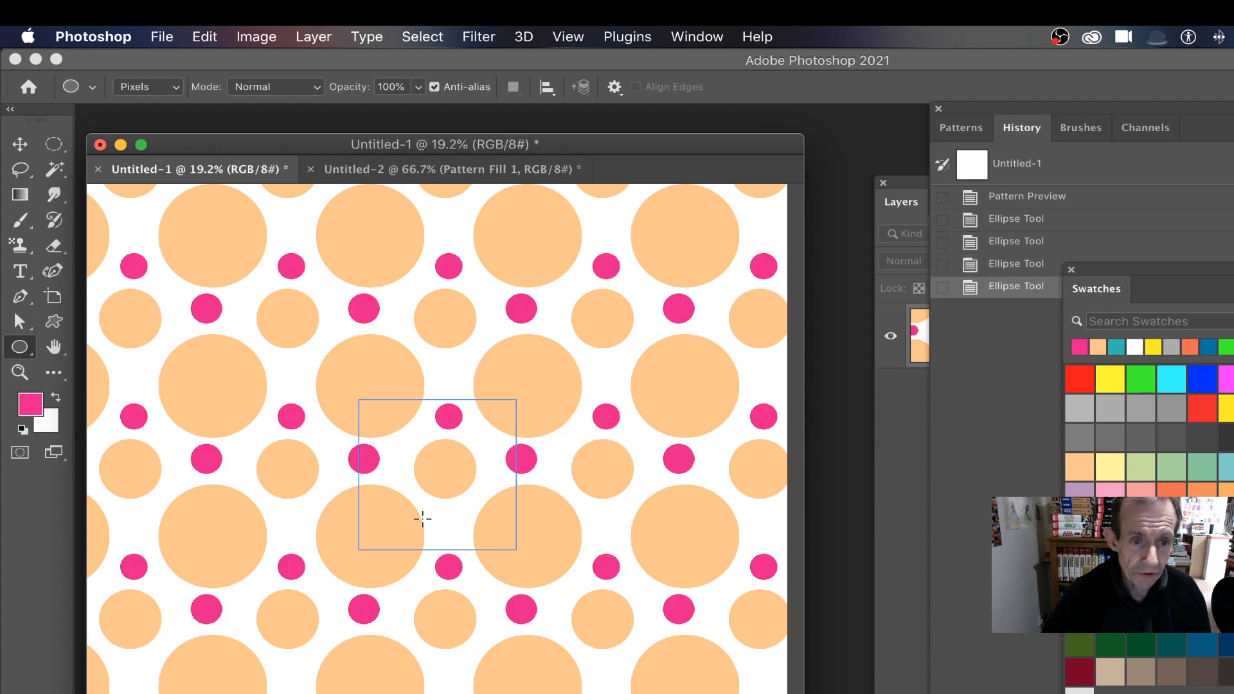
left_click_drag(438, 510, 446, 517)
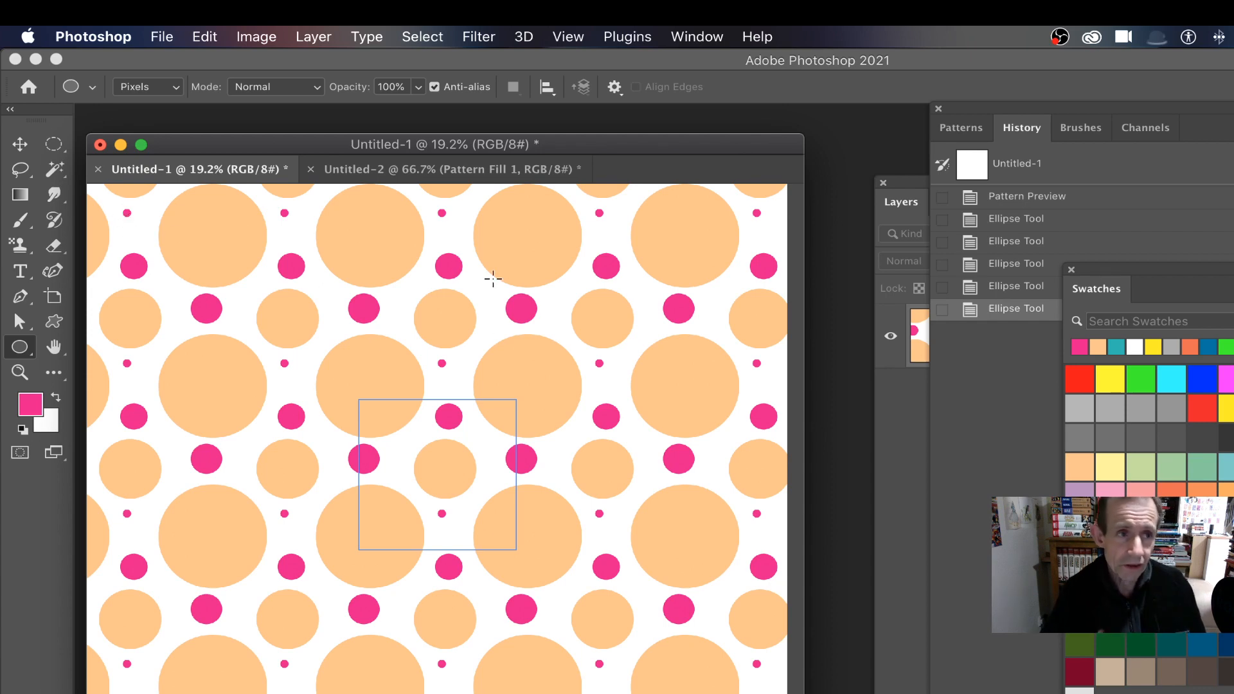
Keep the Ellipse tool drawing Pixels, set its mode to Difference and draw an oversized pink ellipse larger than the tile
left_click(166, 90)
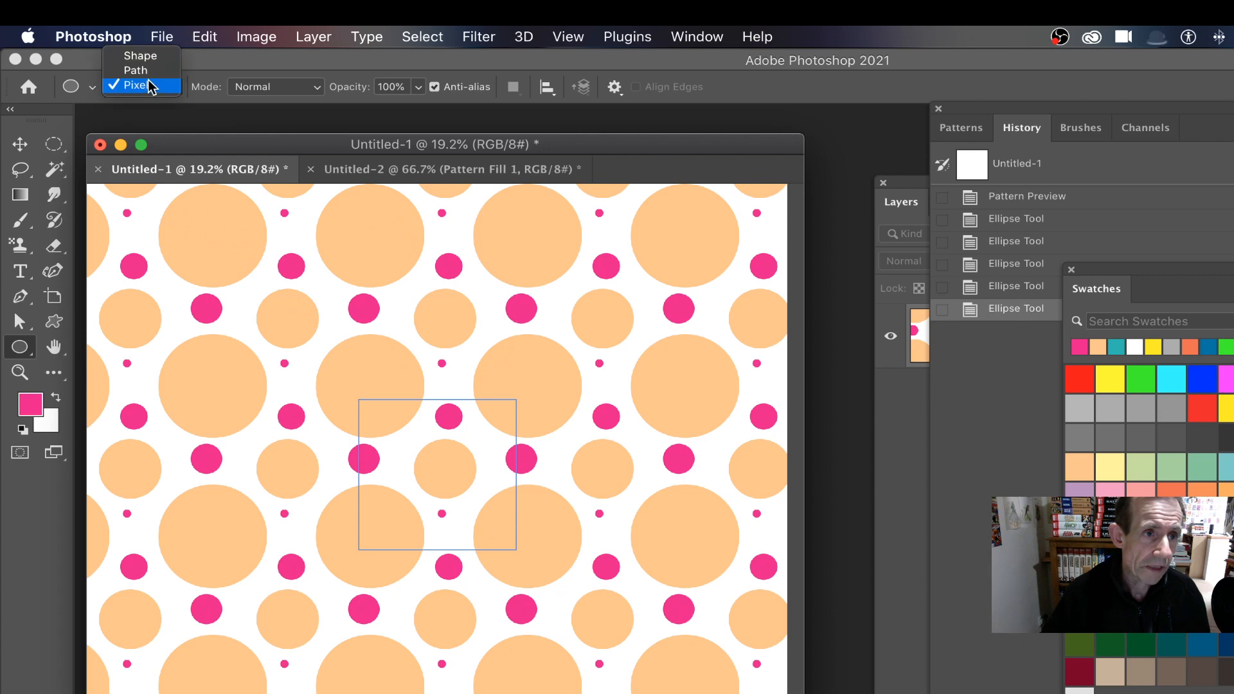
left_click(151, 83)
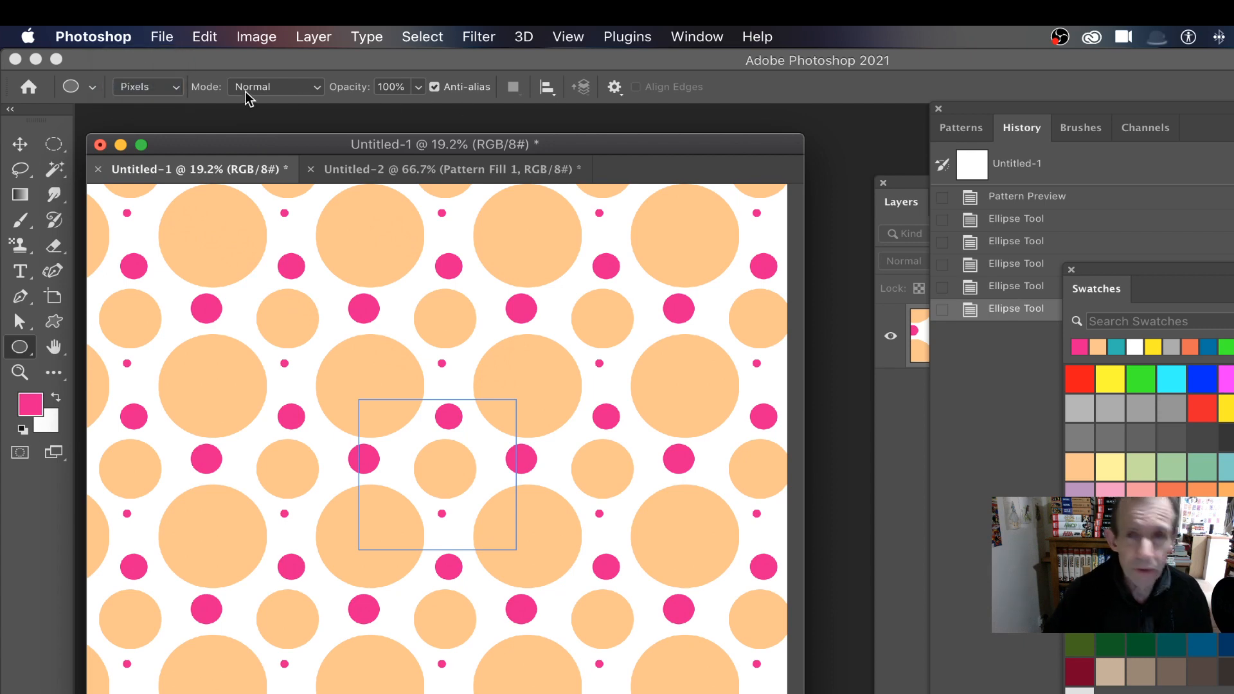
left_click(259, 90)
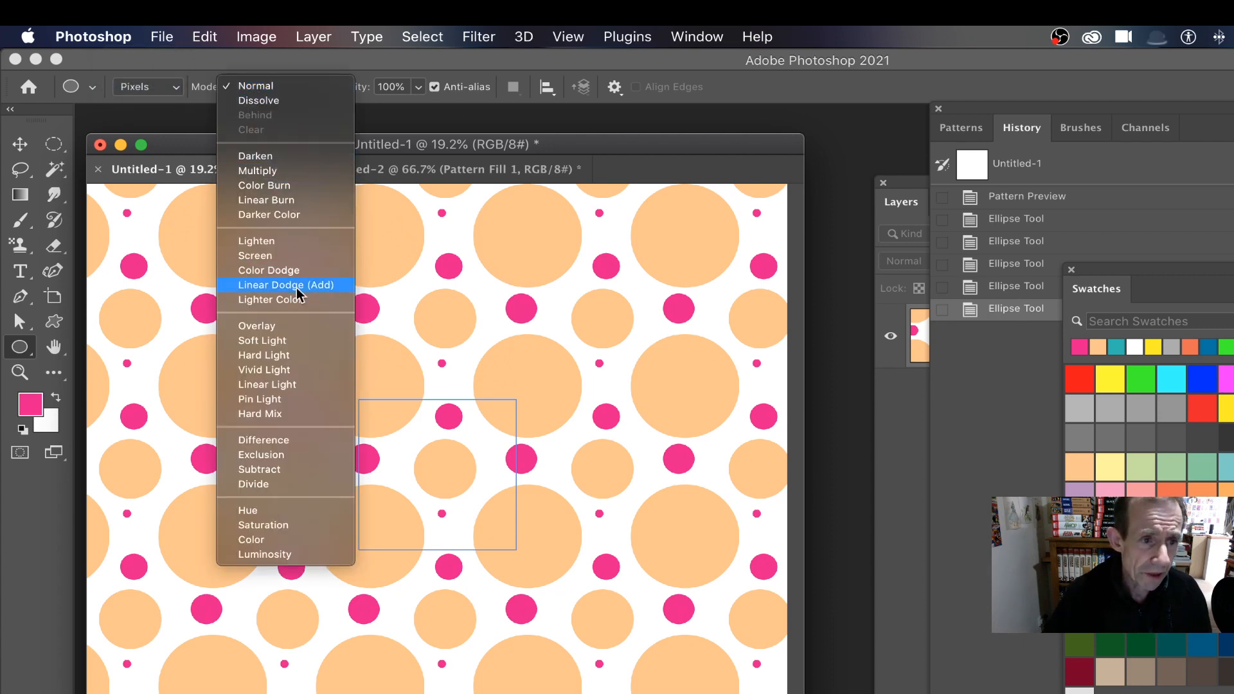
left_click(292, 443)
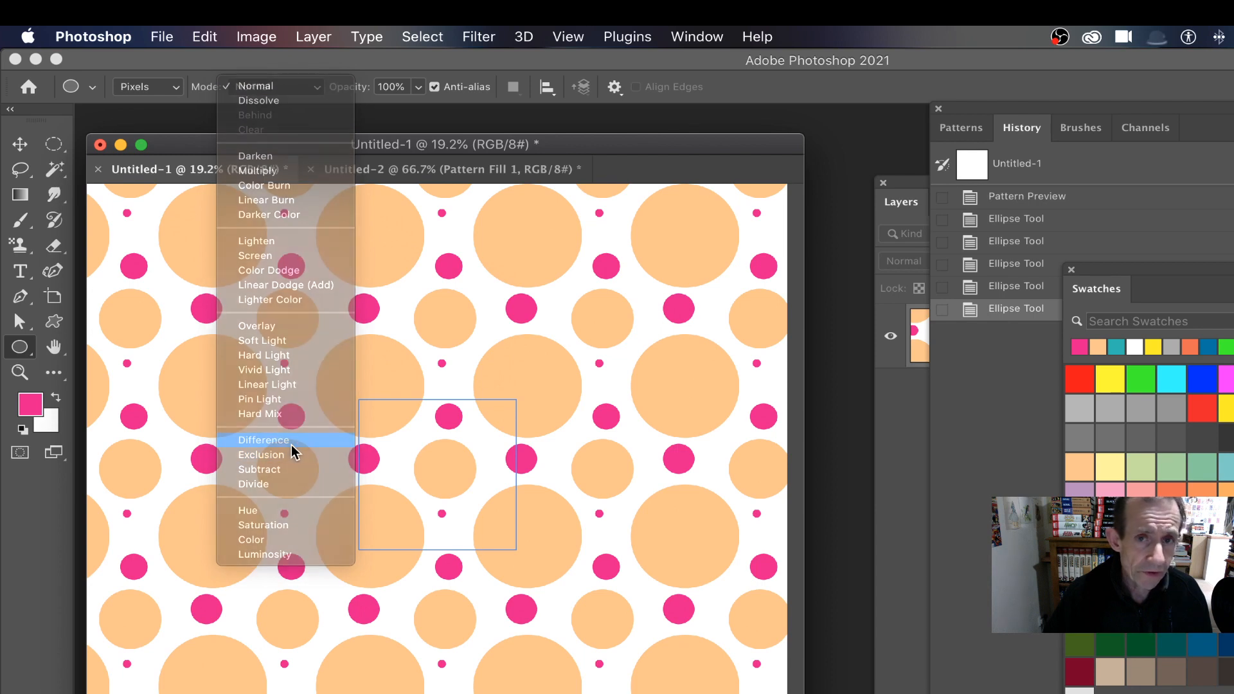
left_click_drag(263, 299, 489, 509)
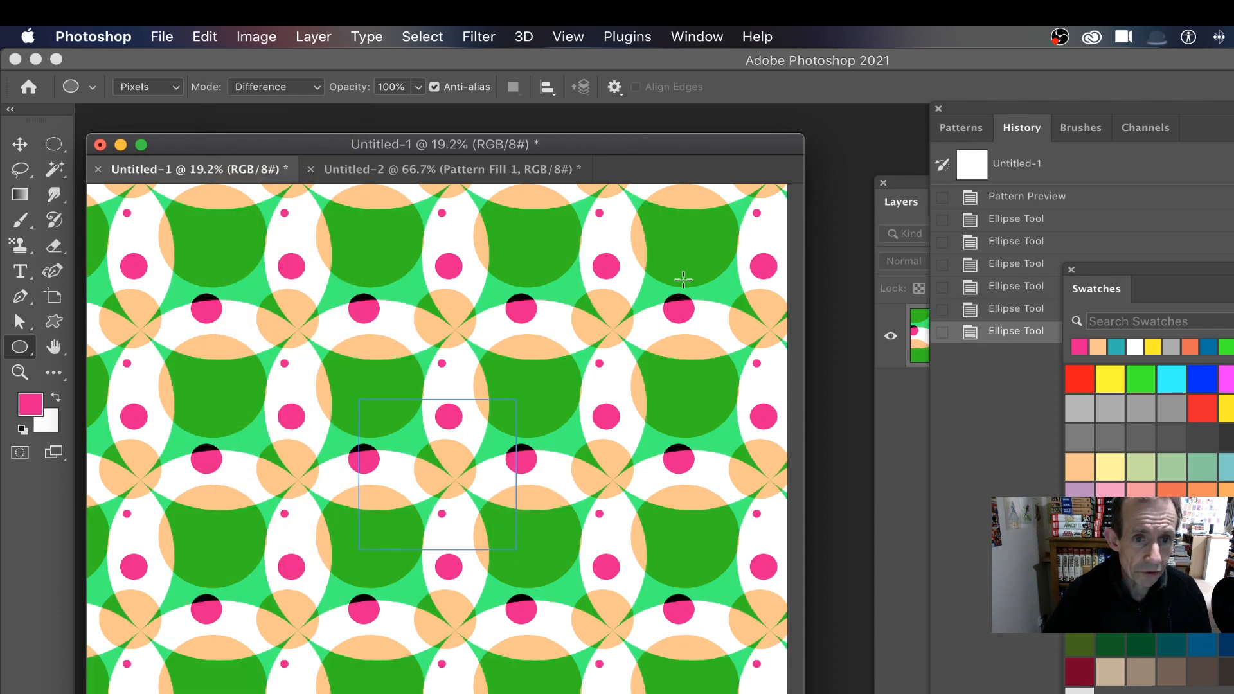
In Difference mode, overlay two overlapping red ellipses, one large and one smaller, and a large light pink circle on the tile
left_click(1079, 378)
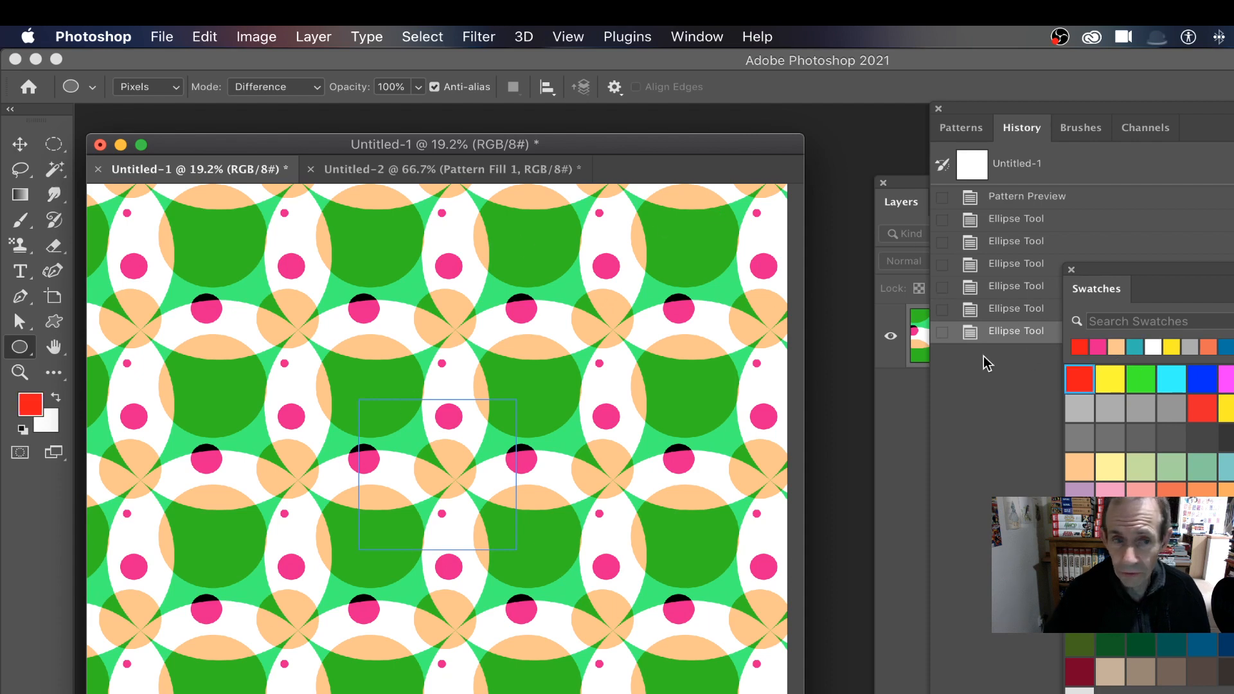
left_click_drag(386, 316, 520, 445)
left_click_drag(312, 425, 415, 481)
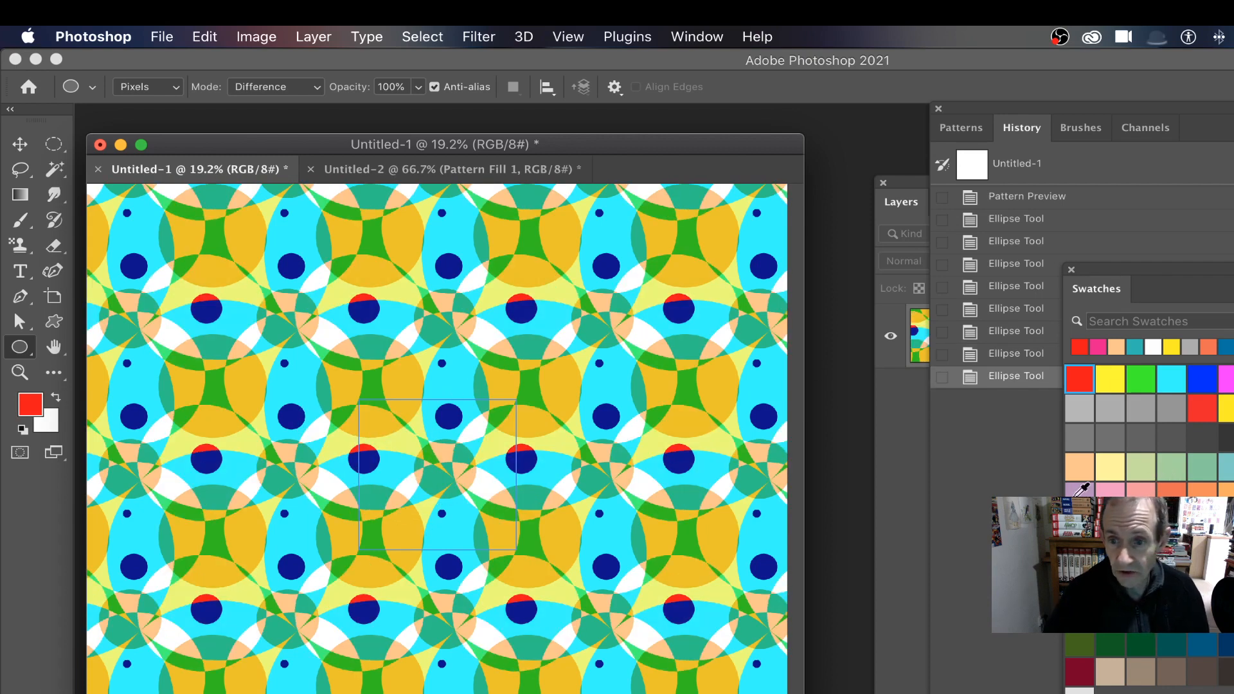
left_click(1105, 493)
left_click_drag(449, 385, 564, 503)
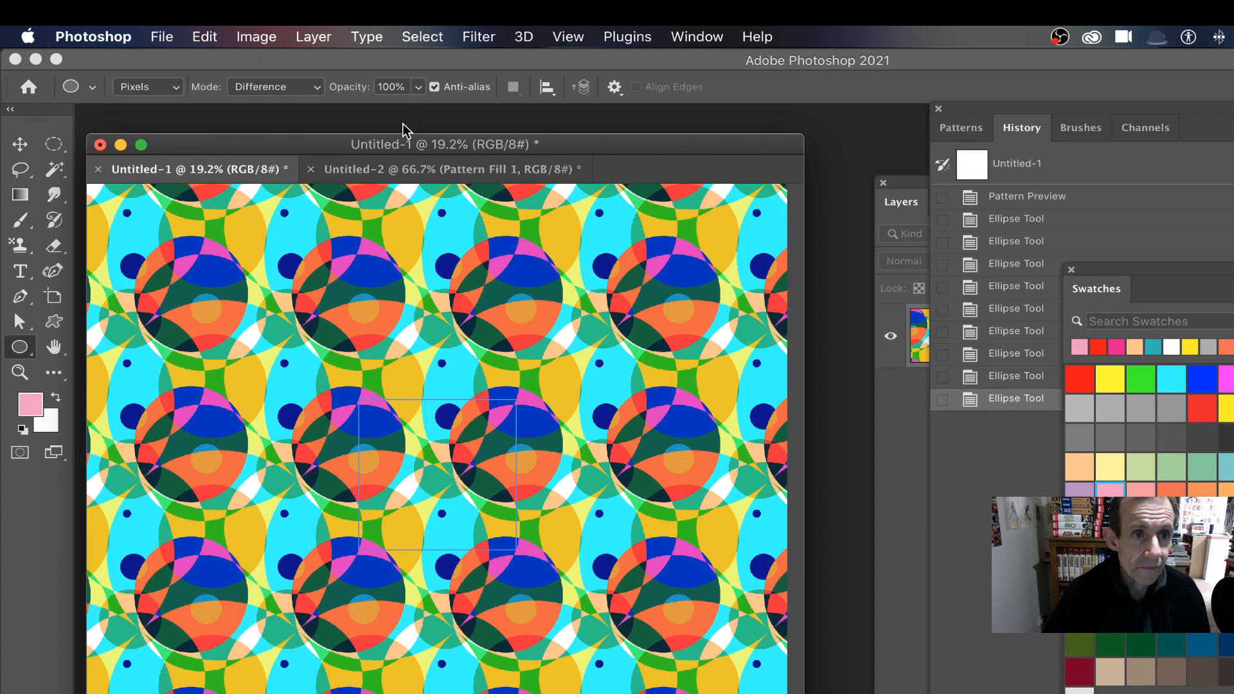
Set the Ellipse tool's mode to Darken and draw a medium pink circle just above the tile
left_click(283, 88)
mouse_move(268, 25)
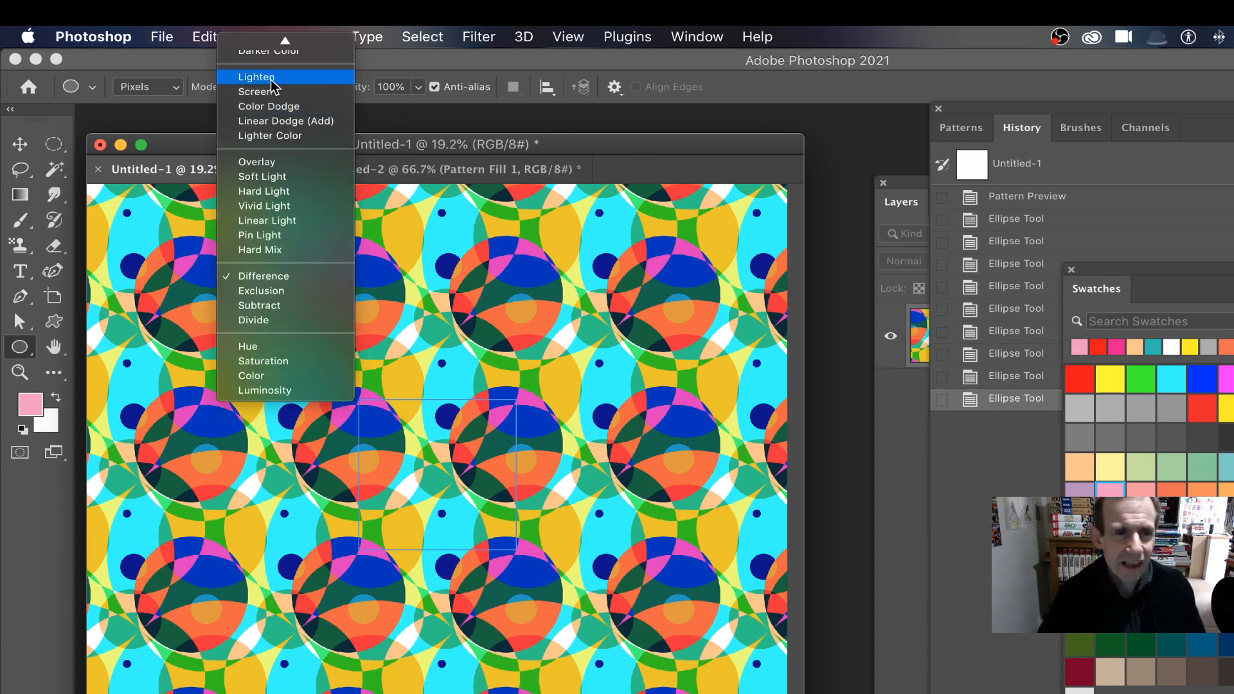
scroll(270, 82, "up", 3)
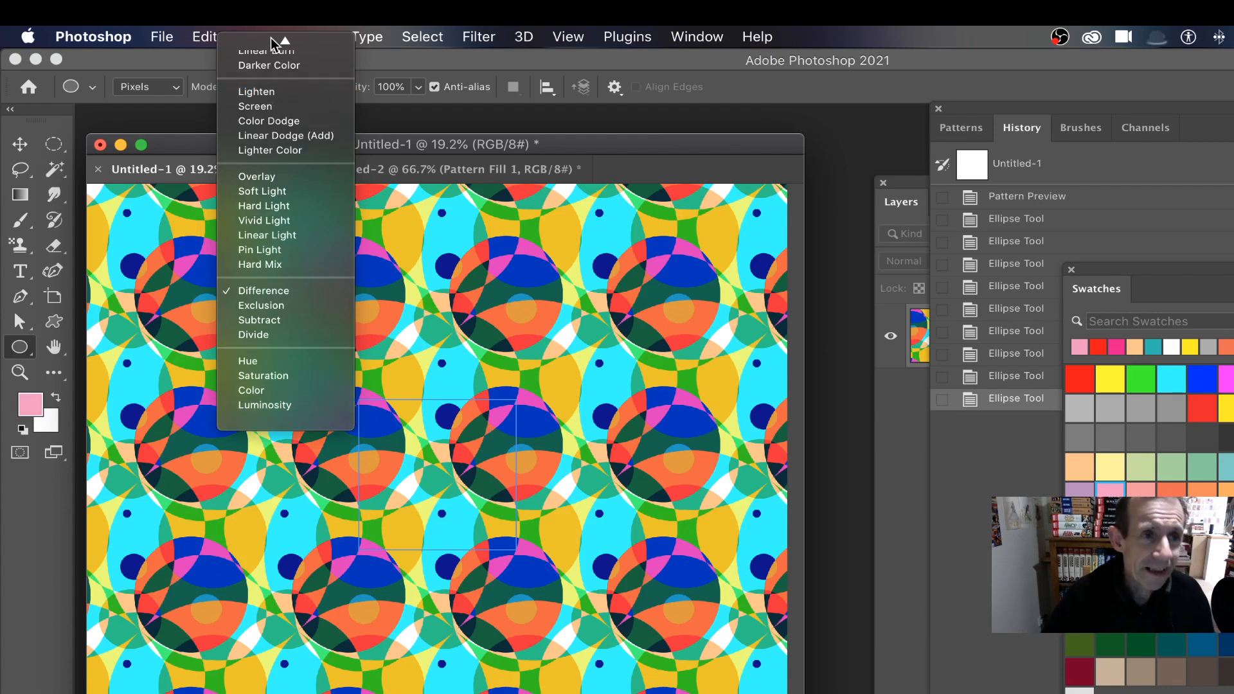
left_click(270, 82)
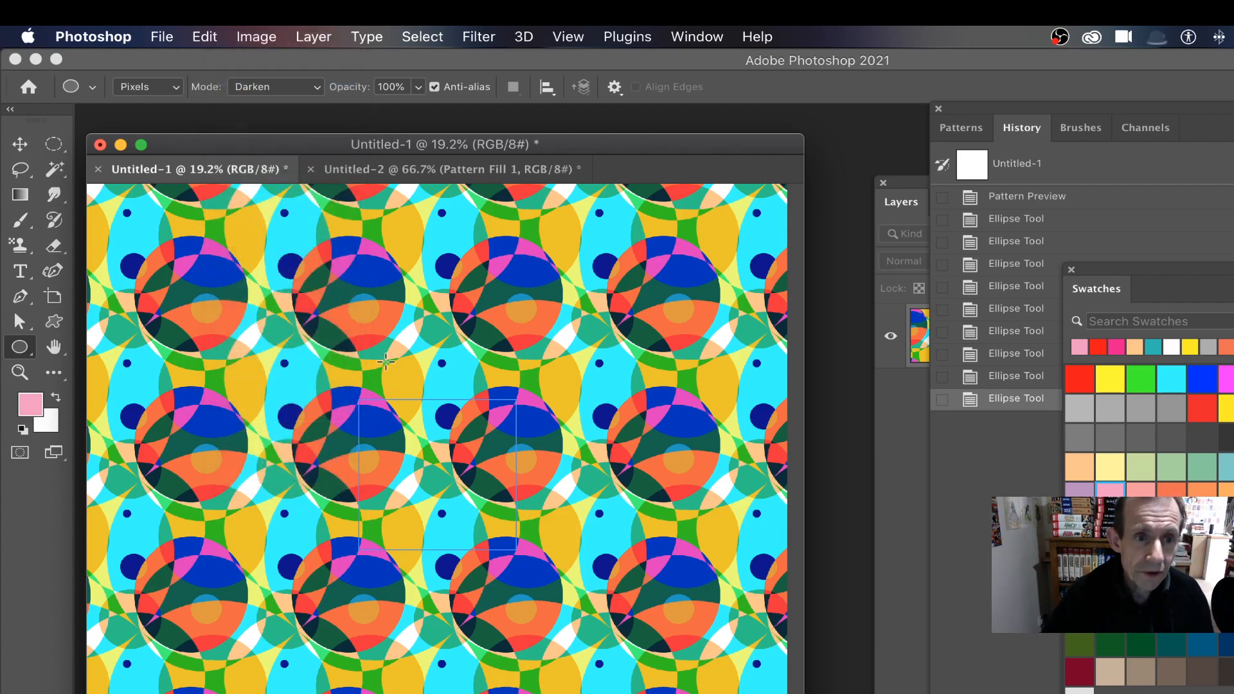
left_click_drag(397, 337, 464, 401)
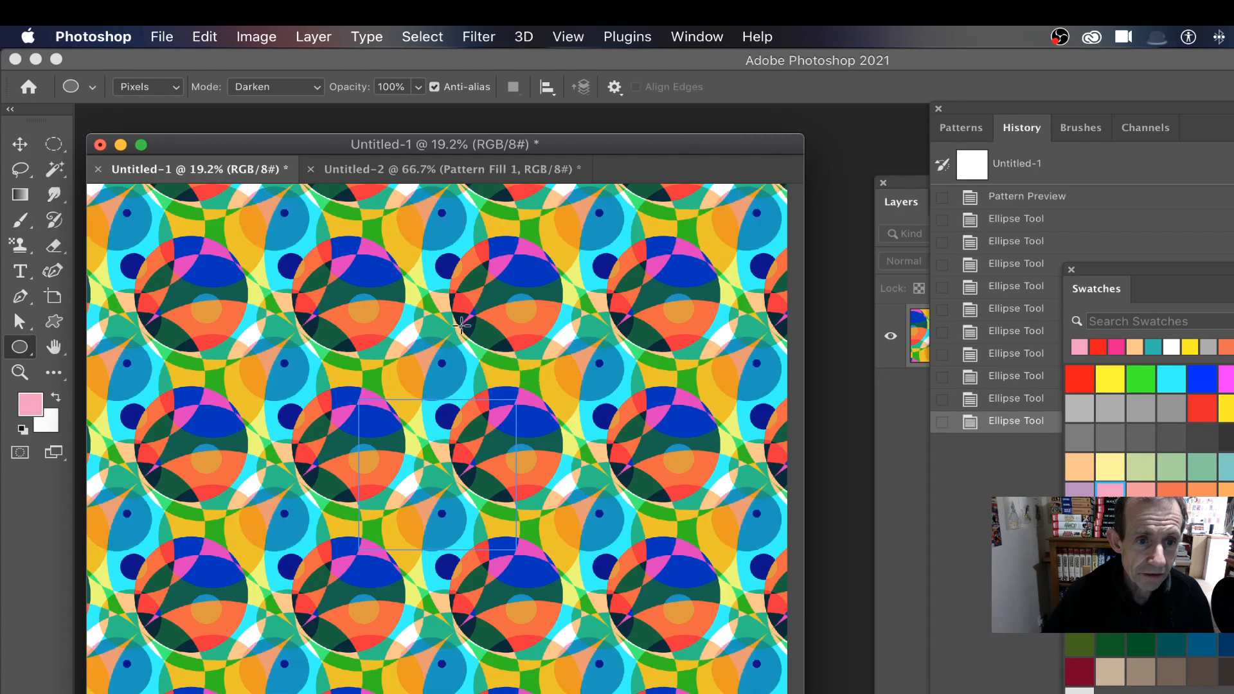
Set the Ellipse tool's opacity to 37% and its mode to Normal, then overlay three translucent pink circles of decreasing size on the pattern
left_click(421, 86)
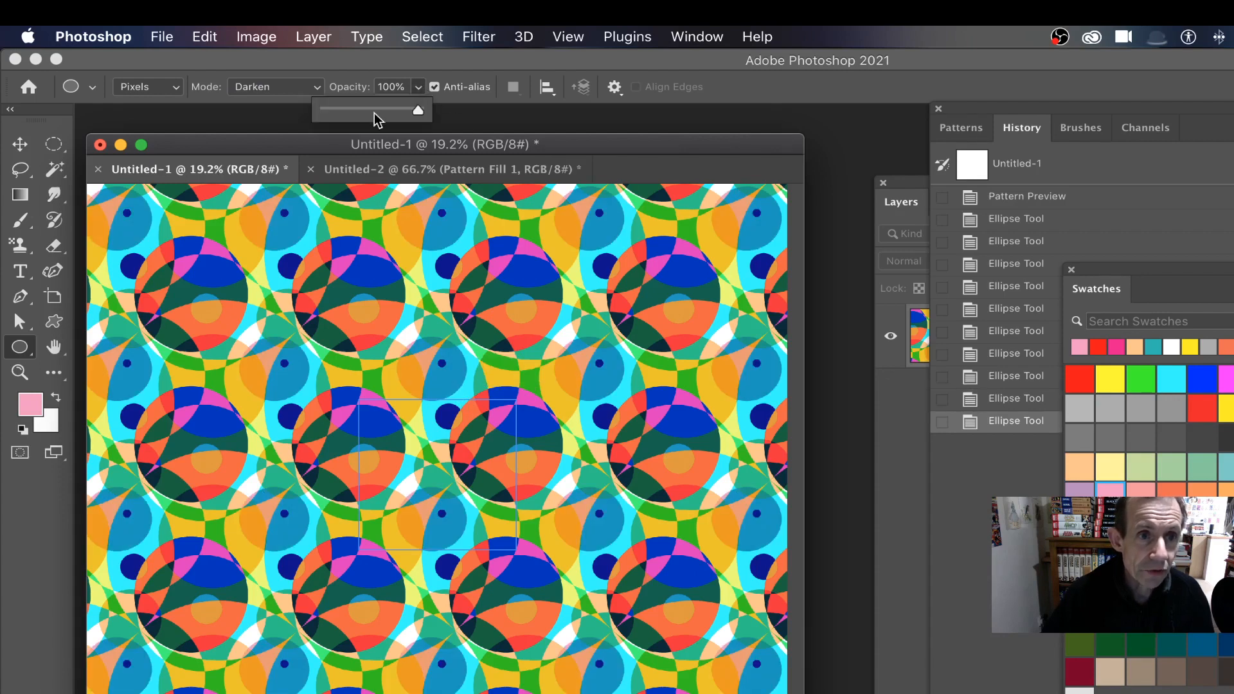
left_click_drag(374, 110, 359, 110)
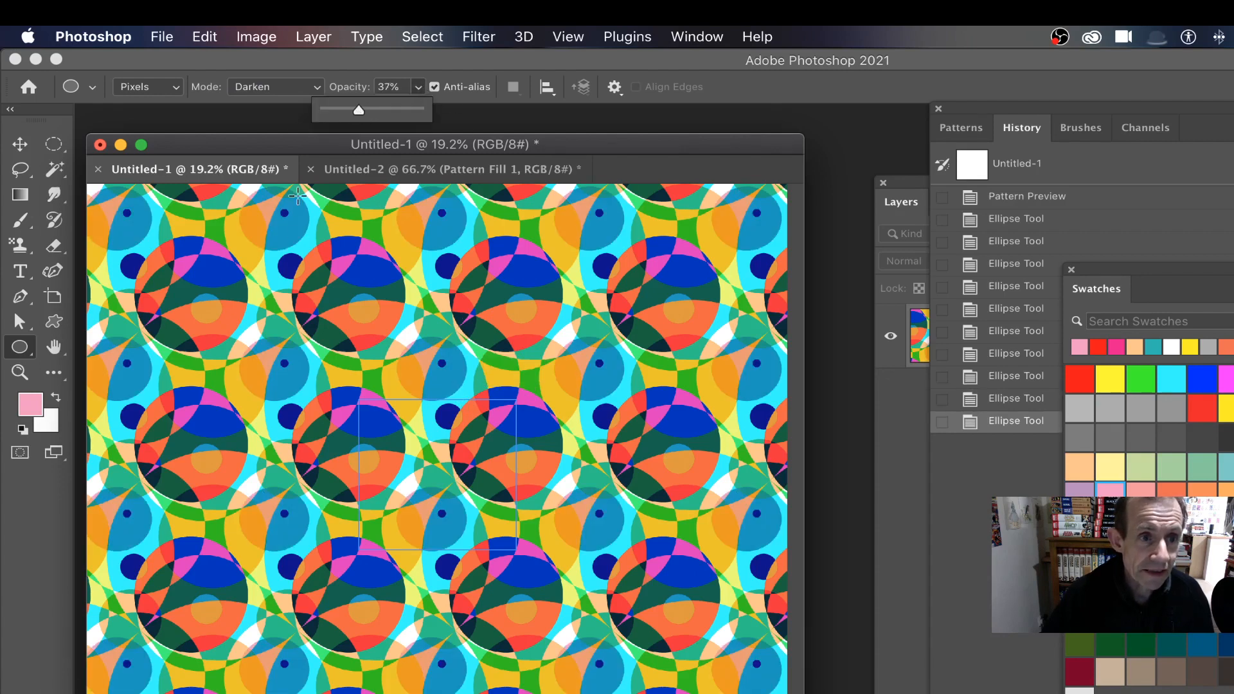
left_click(267, 86)
left_click(266, 48)
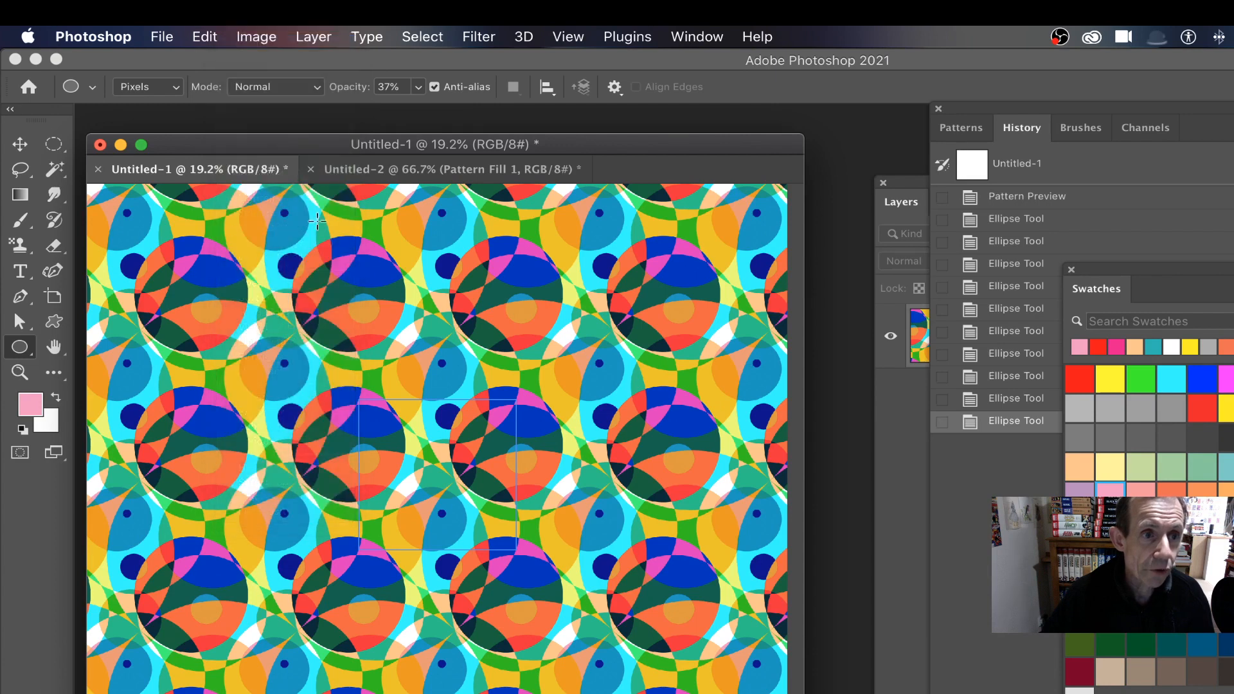
left_click_drag(239, 239, 334, 331)
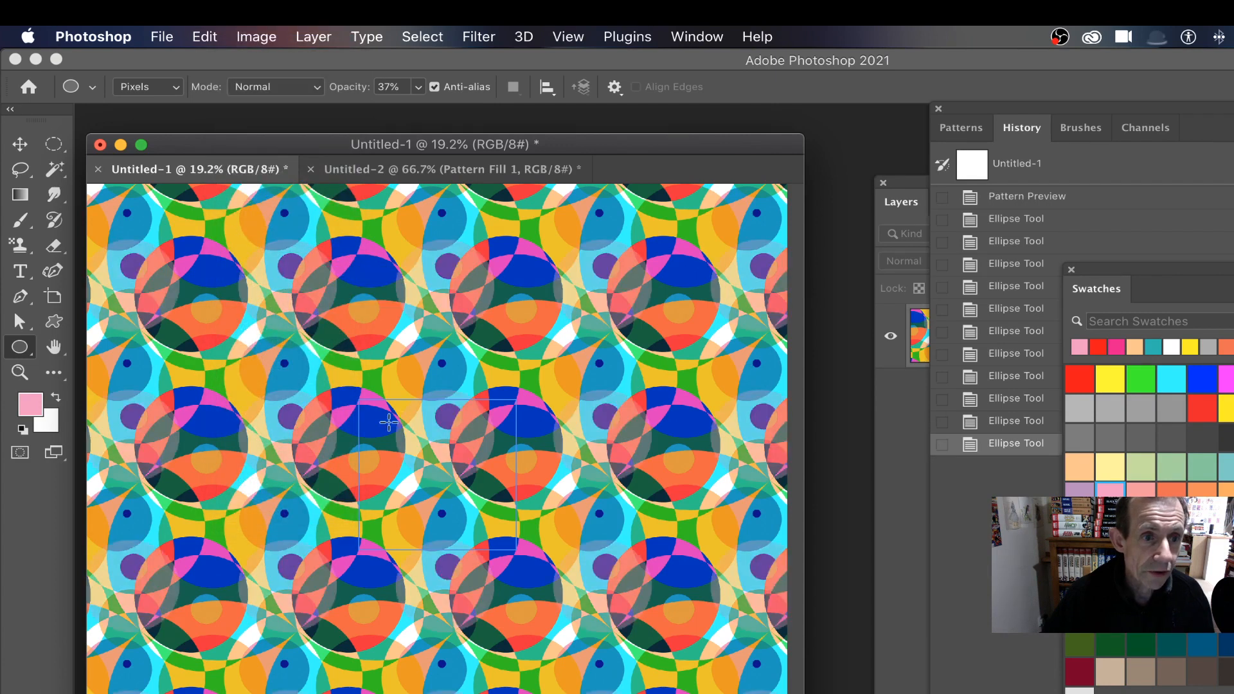
left_click_drag(324, 378, 382, 427)
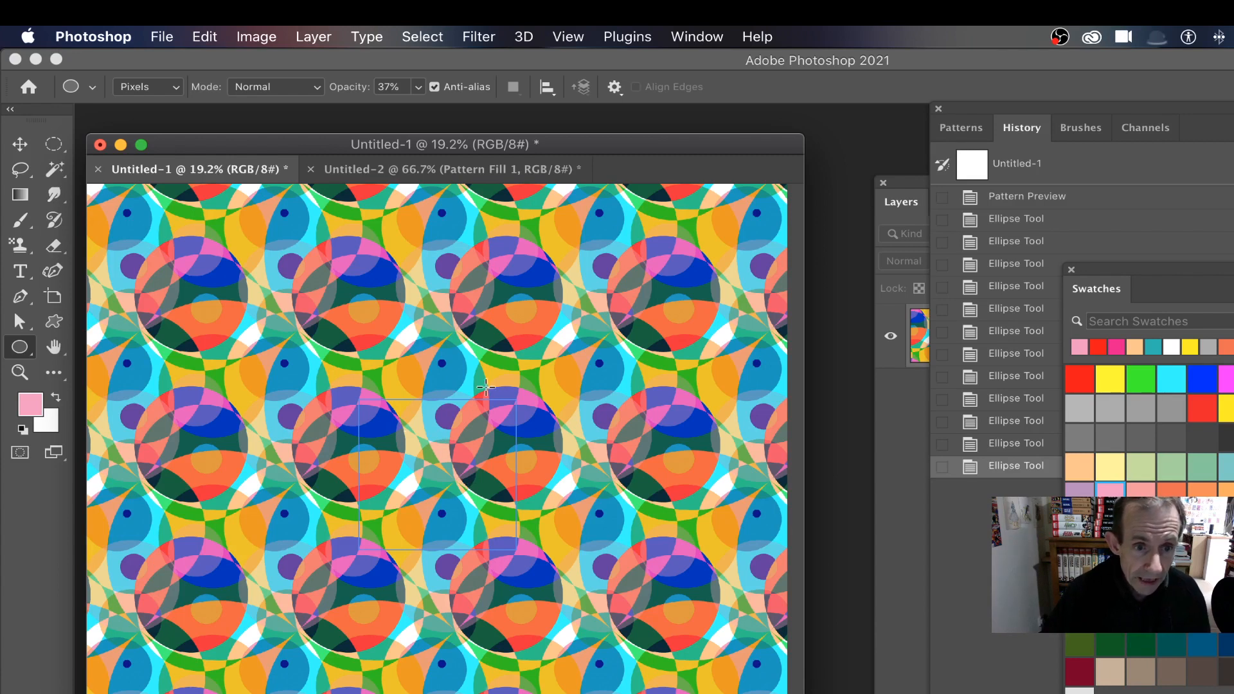
left_click_drag(521, 274, 557, 298)
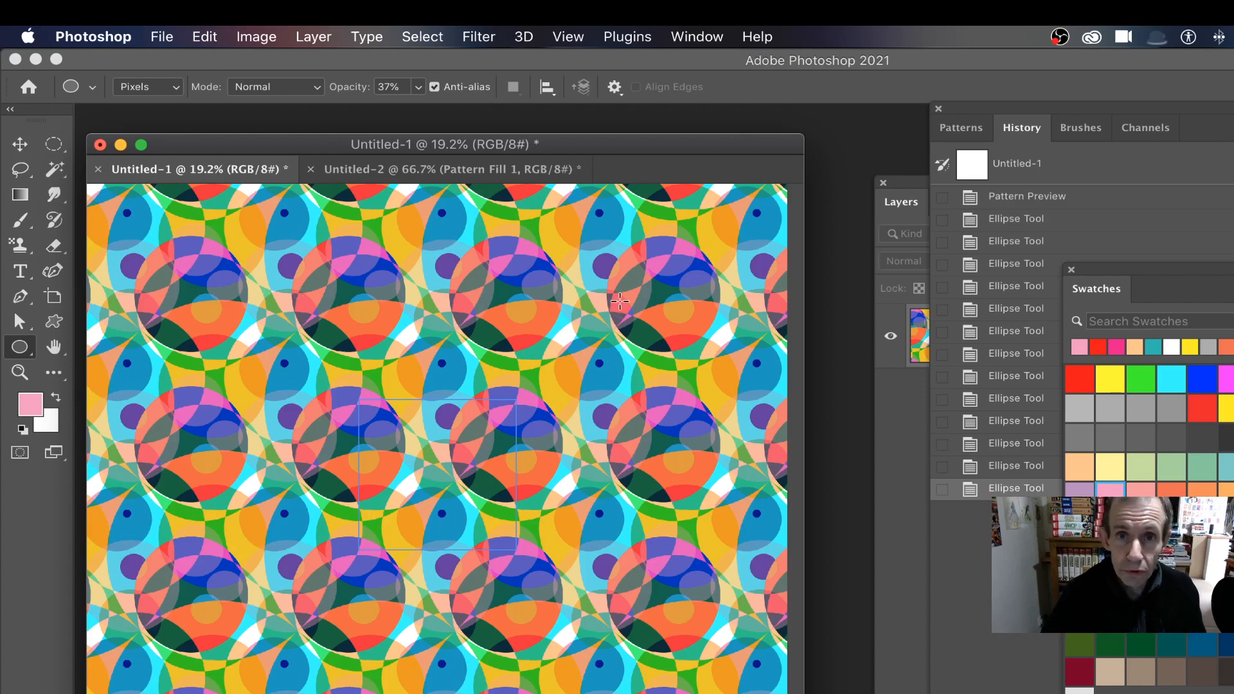
Revert the history to the Pattern Preview state and draw three translucent pink circles on the blank tile: one large, one tiny and one medium
left_click(1026, 196)
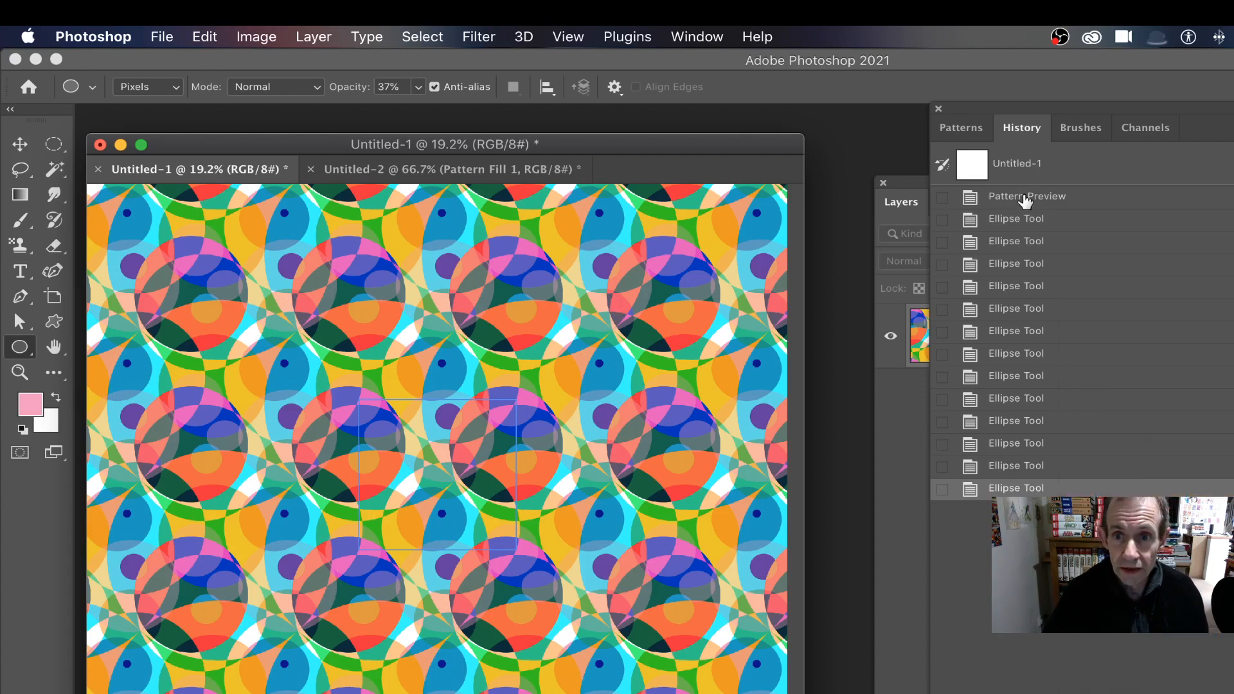
left_click_drag(263, 253, 370, 358)
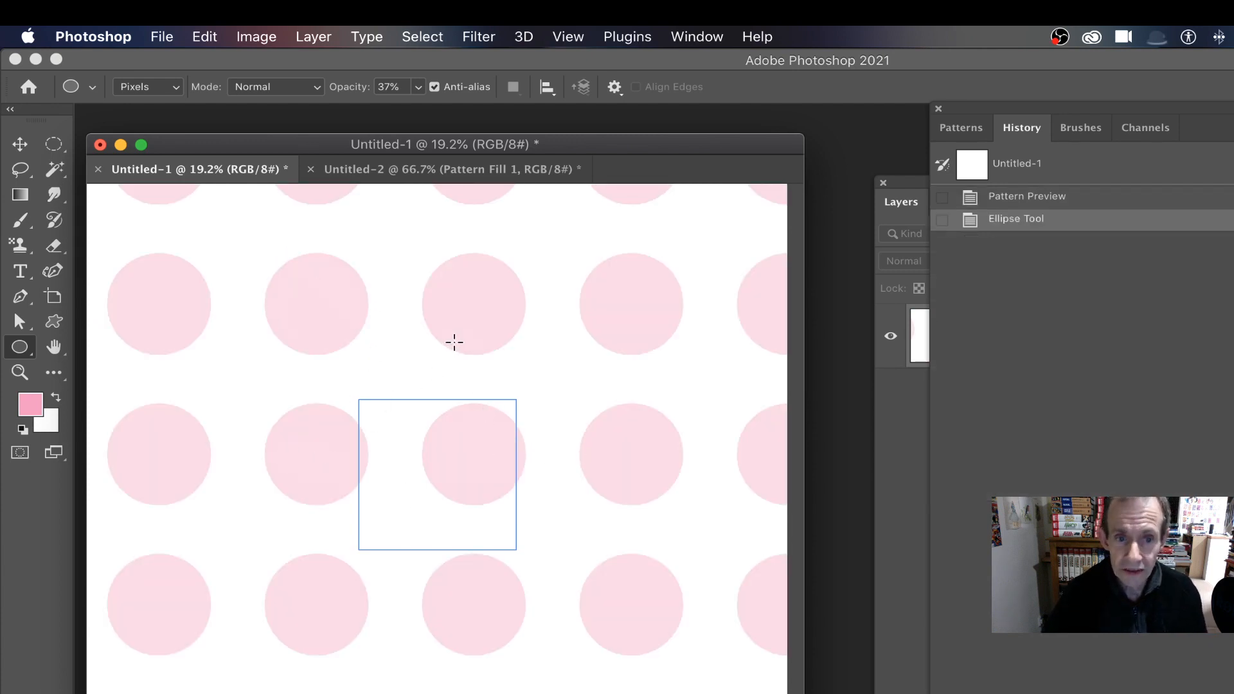
left_click_drag(329, 514, 347, 532)
left_click_drag(221, 504, 283, 571)
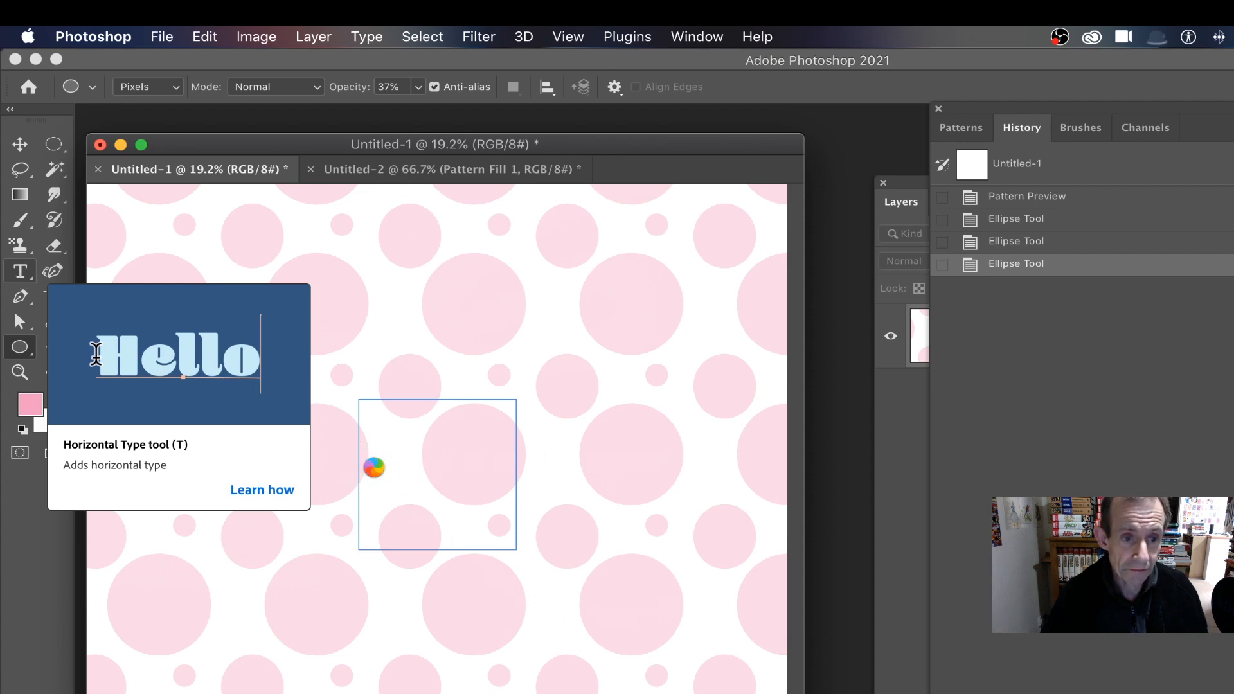
Try placing placeholder text in the tile with the Horizontal Type tool, discard it and switch to the Move tool
left_click(412, 471)
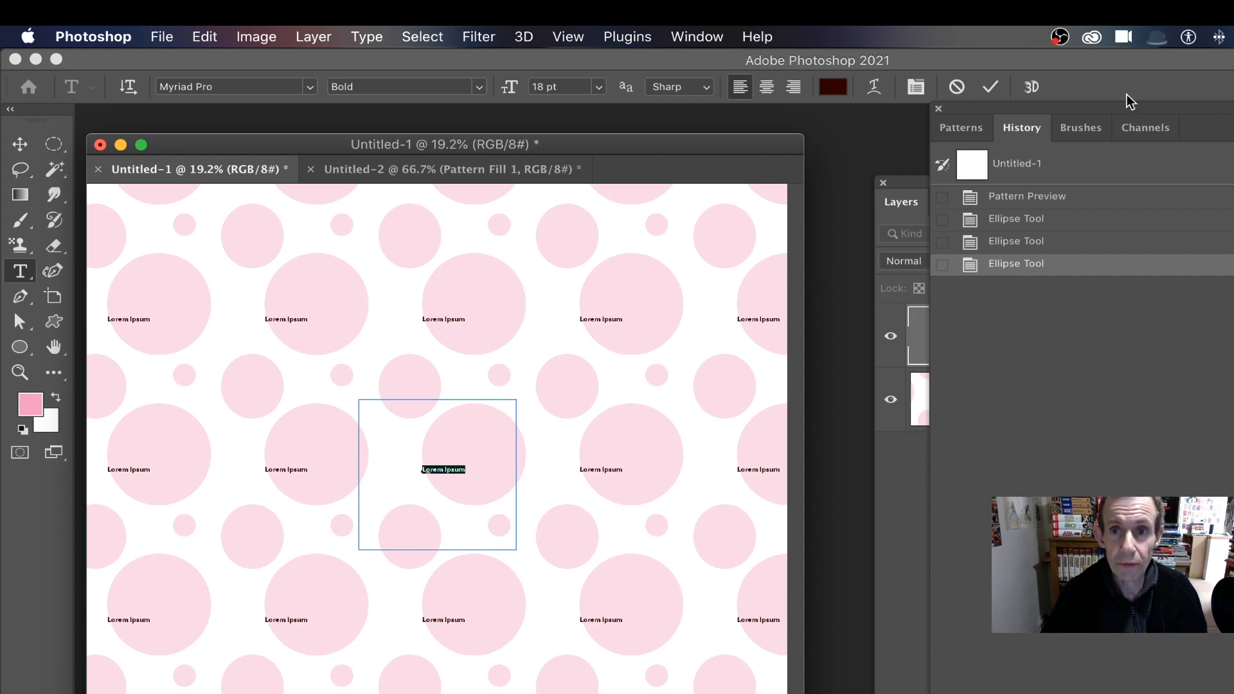
left_click(956, 88)
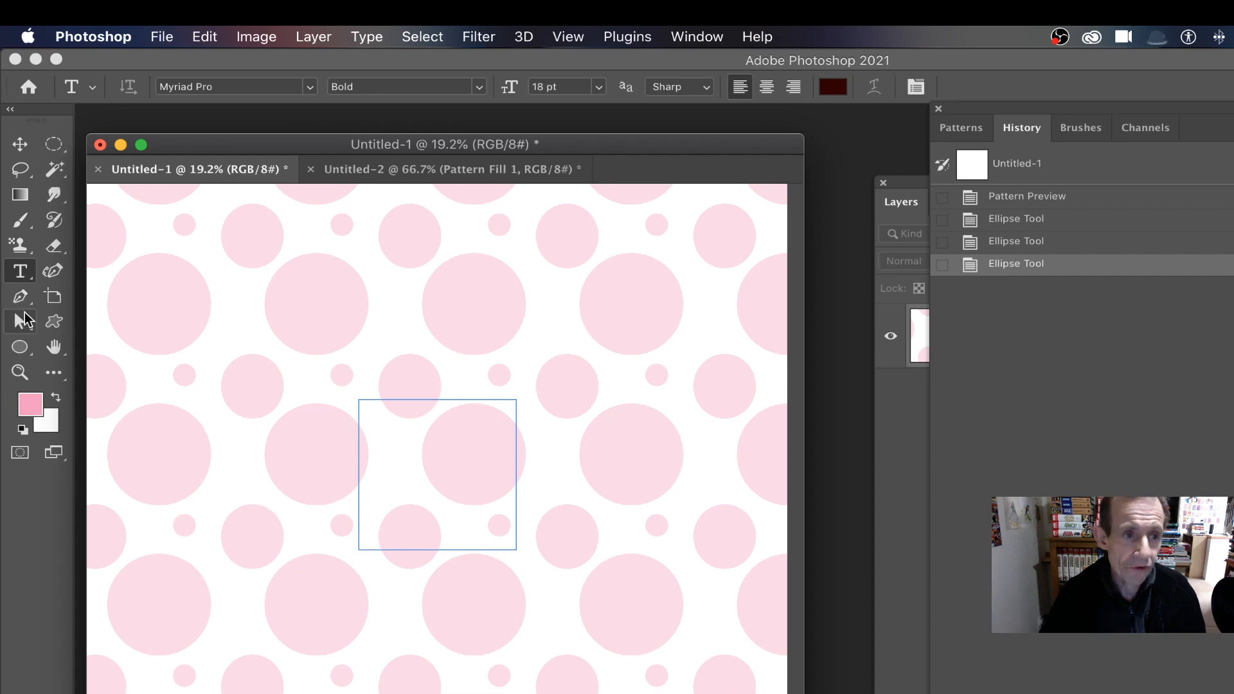
left_click(15, 149)
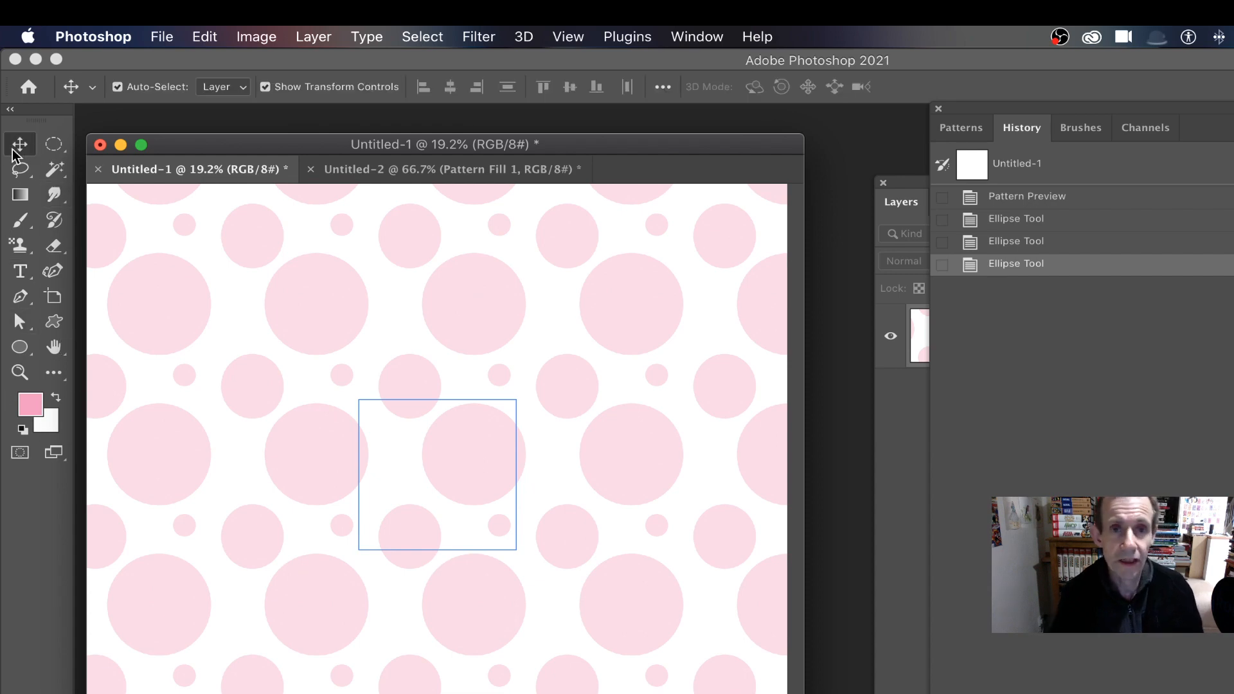